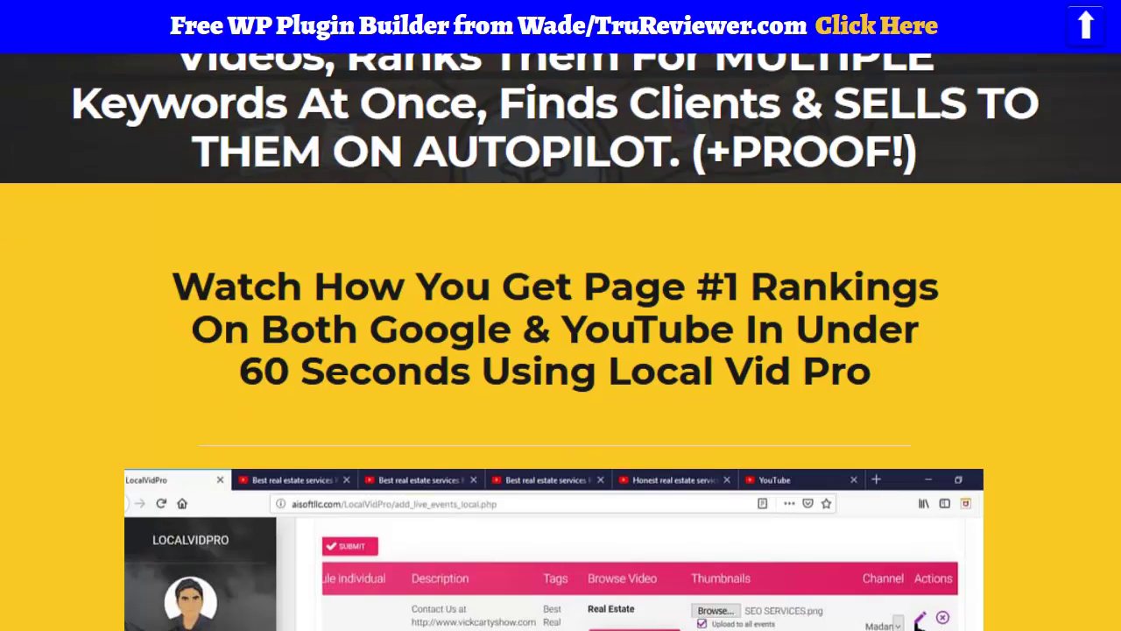
scroll(560, 350, "down", 1)
scroll(561, 350, "down", 2)
scroll(560, 350, "down", 1)
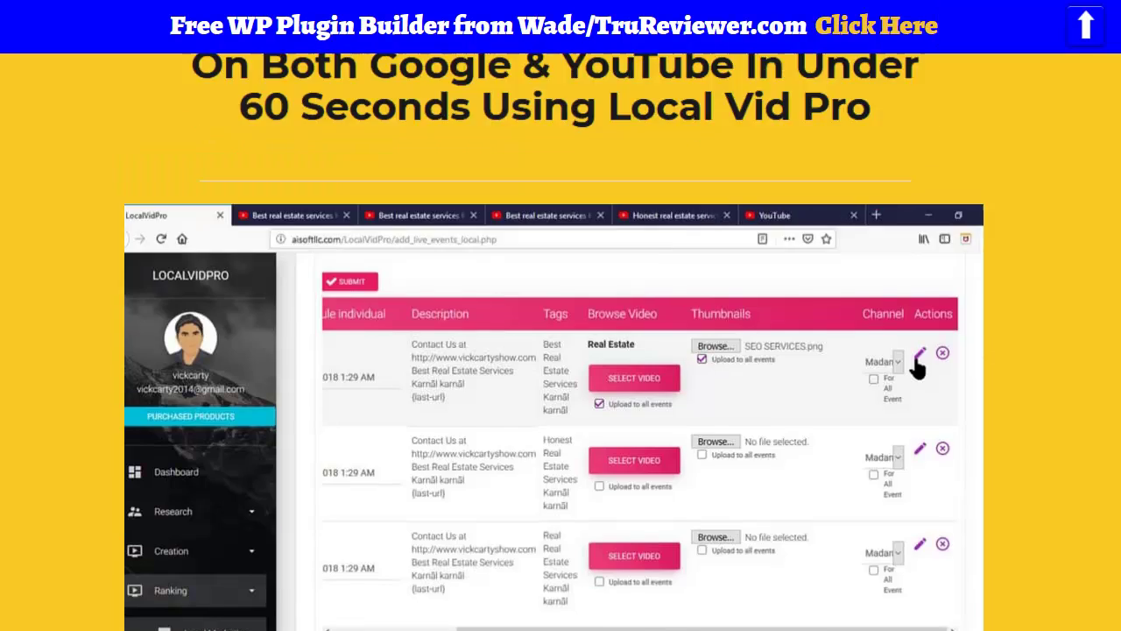
scroll(560, 350, "up", 5)
scroll(561, 350, "down", 1)
scroll(561, 350, "down", 5)
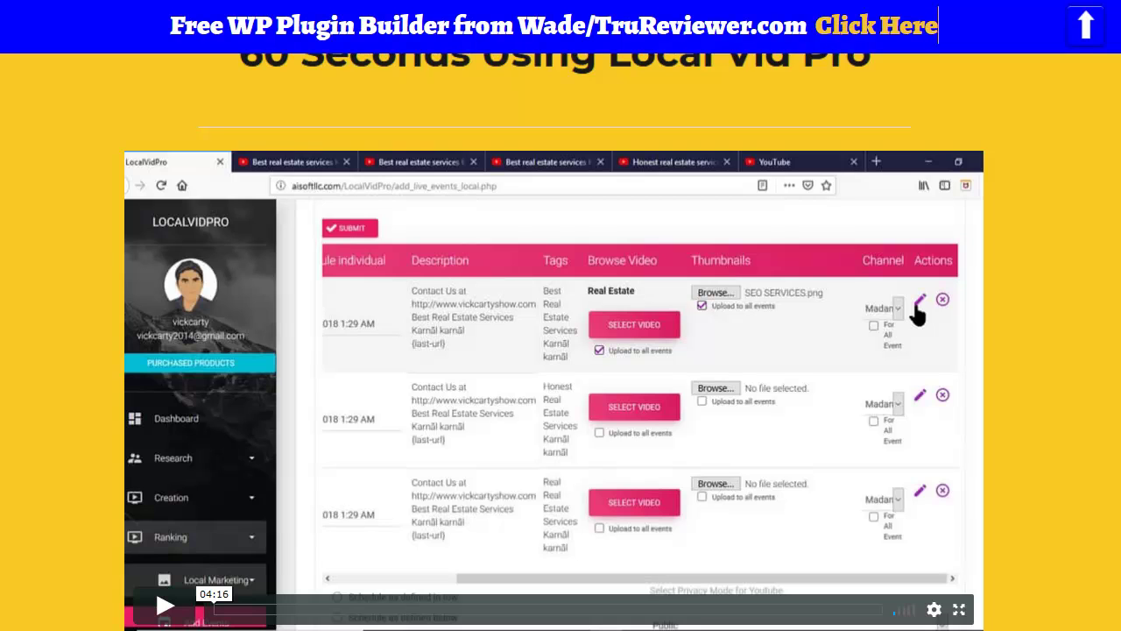
scroll(560, 351, "down", 4)
scroll(560, 350, "down", 6)
scroll(561, 351, "up", 5)
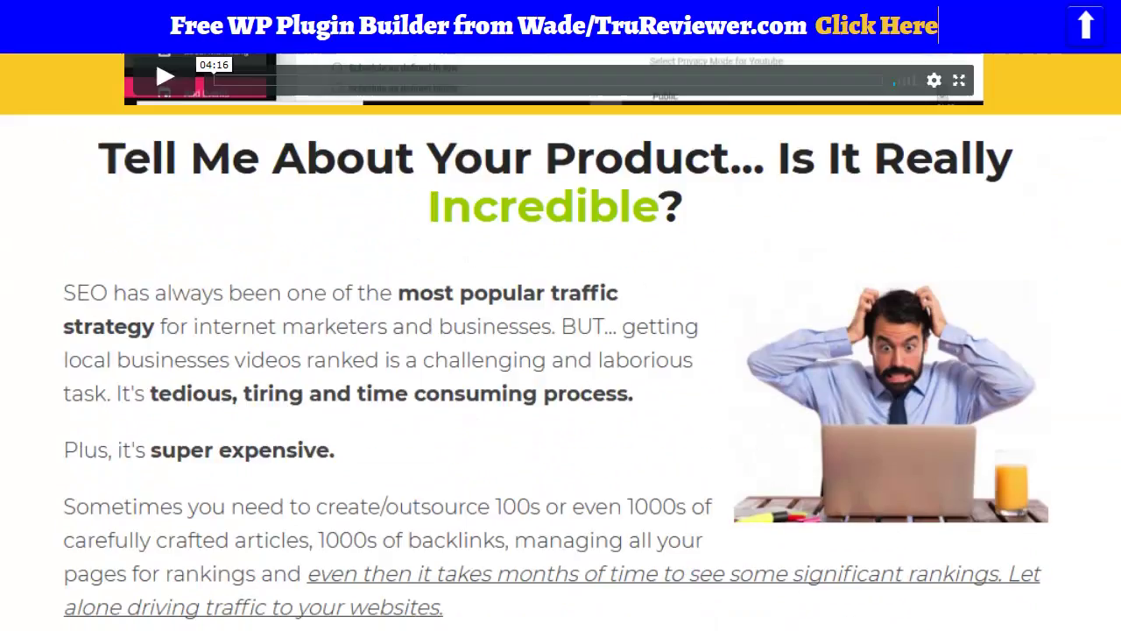
scroll(561, 351, "down", 2)
scroll(561, 351, "down", 1)
scroll(560, 351, "down", 4)
scroll(560, 350, "down", 1)
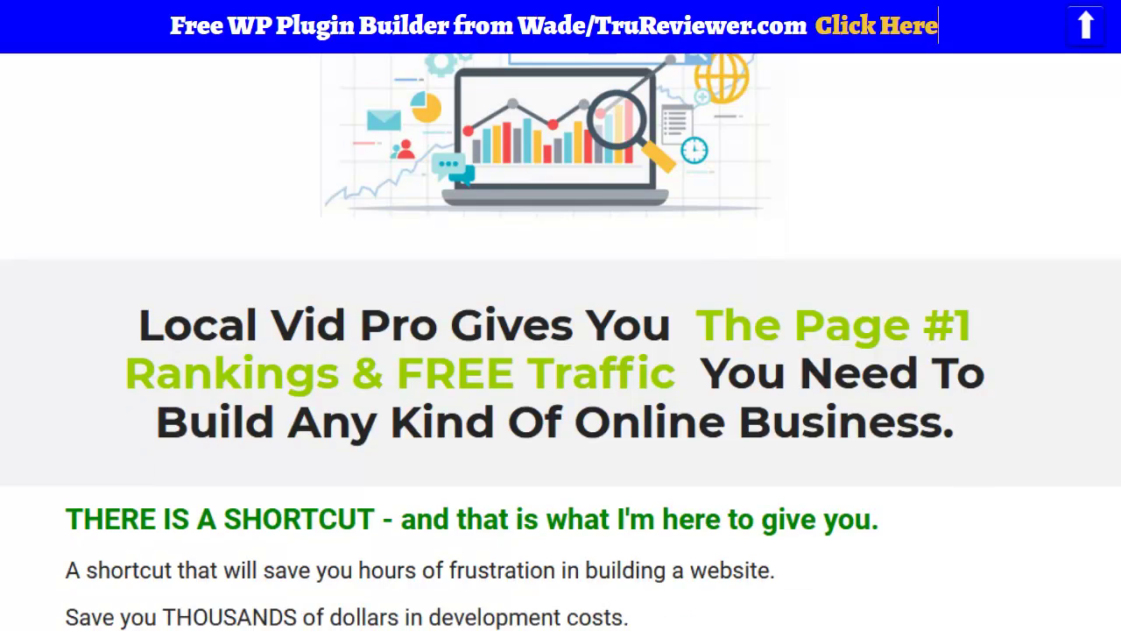
scroll(561, 350, "up", 1)
scroll(561, 350, "up", 1)
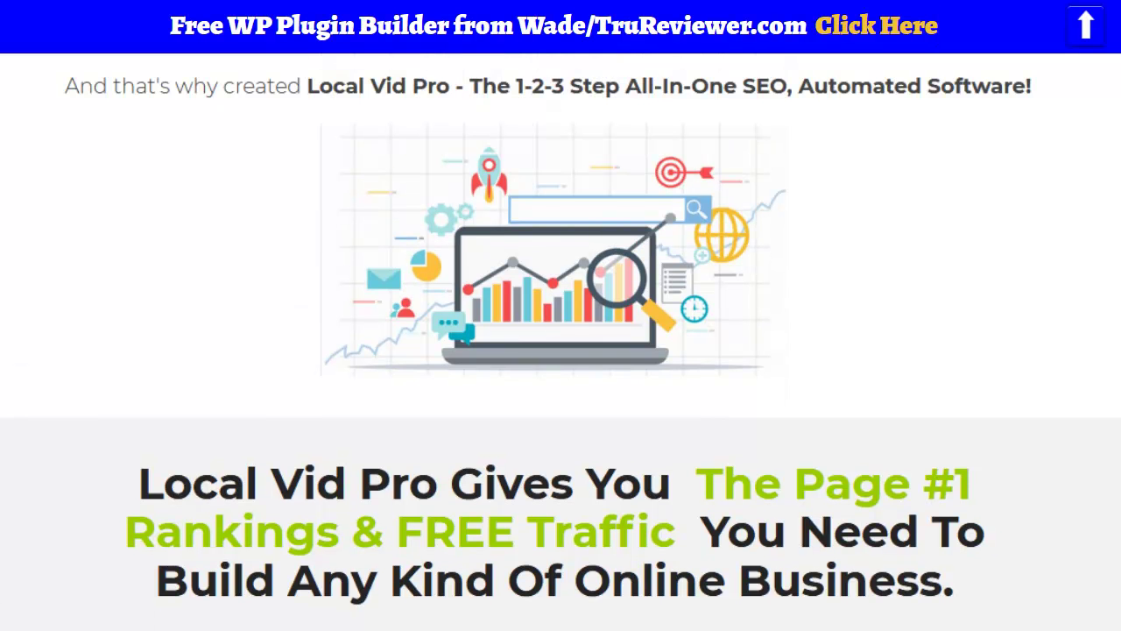
scroll(561, 350, "down", 1)
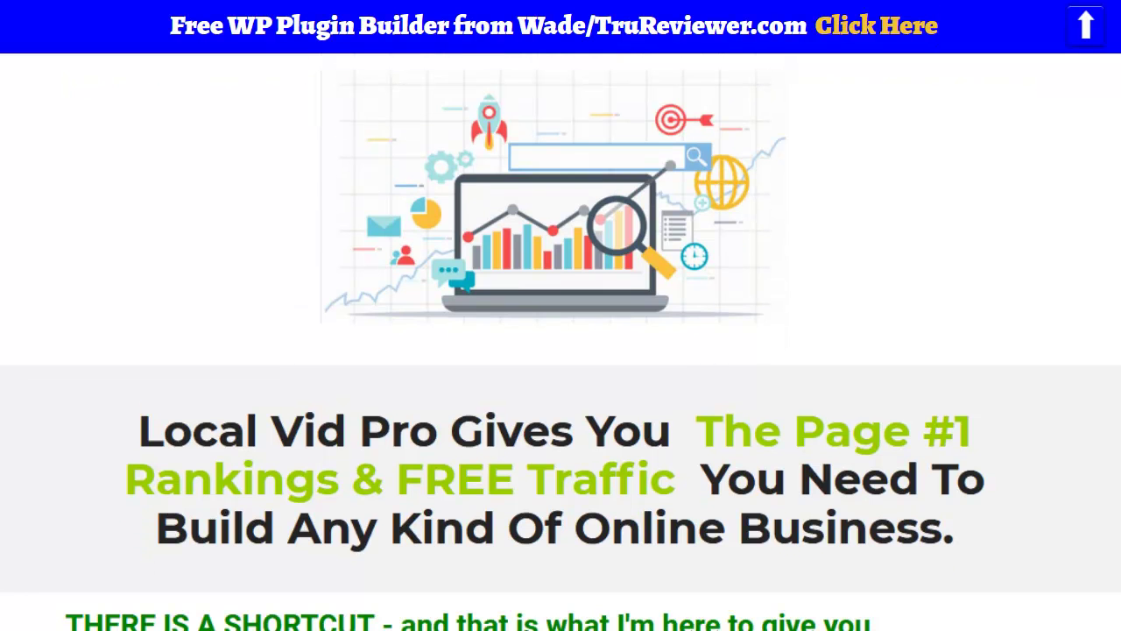
scroll(561, 350, "down", 1)
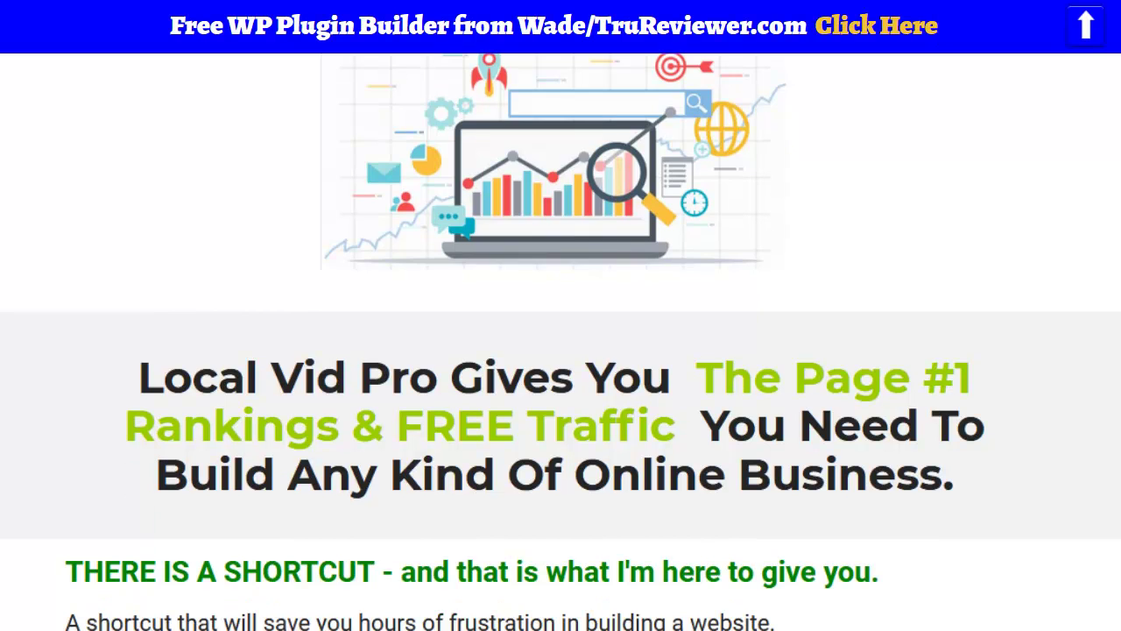
scroll(561, 350, "down", 2)
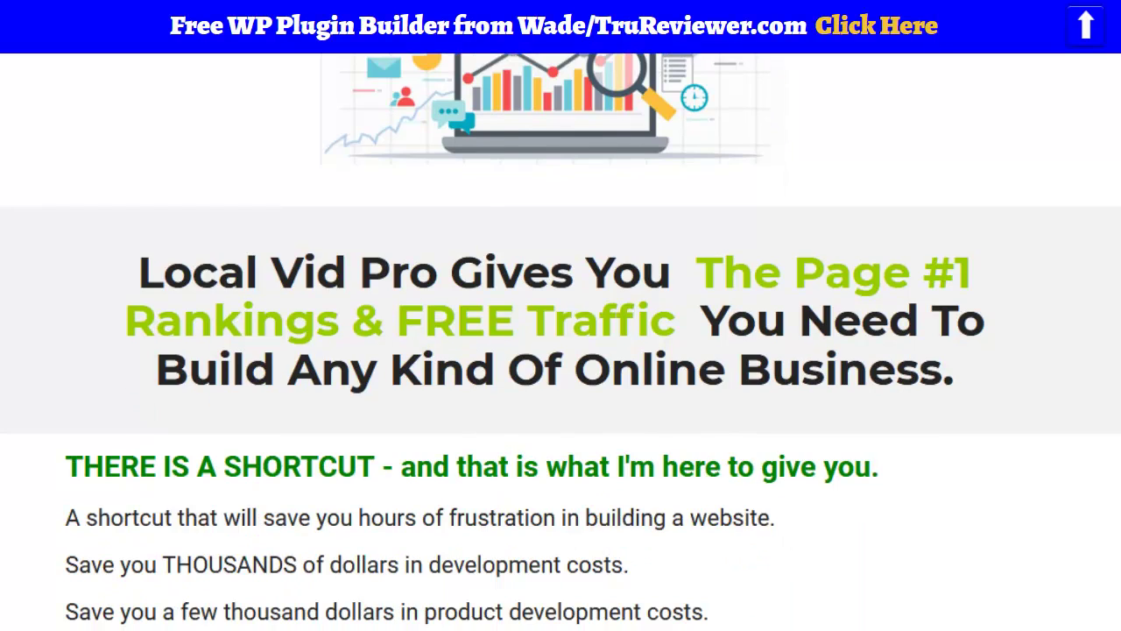
scroll(561, 350, "up", 3)
scroll(561, 351, "down", 1)
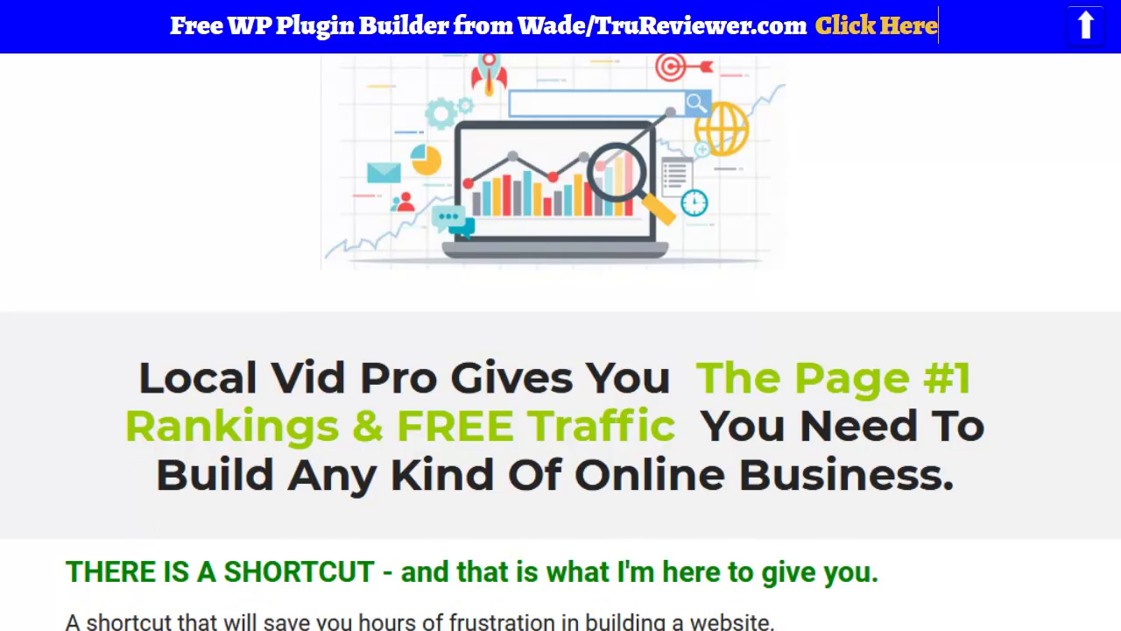
scroll(560, 351, "down", 1)
scroll(561, 350, "down", 8)
scroll(561, 350, "down", 3)
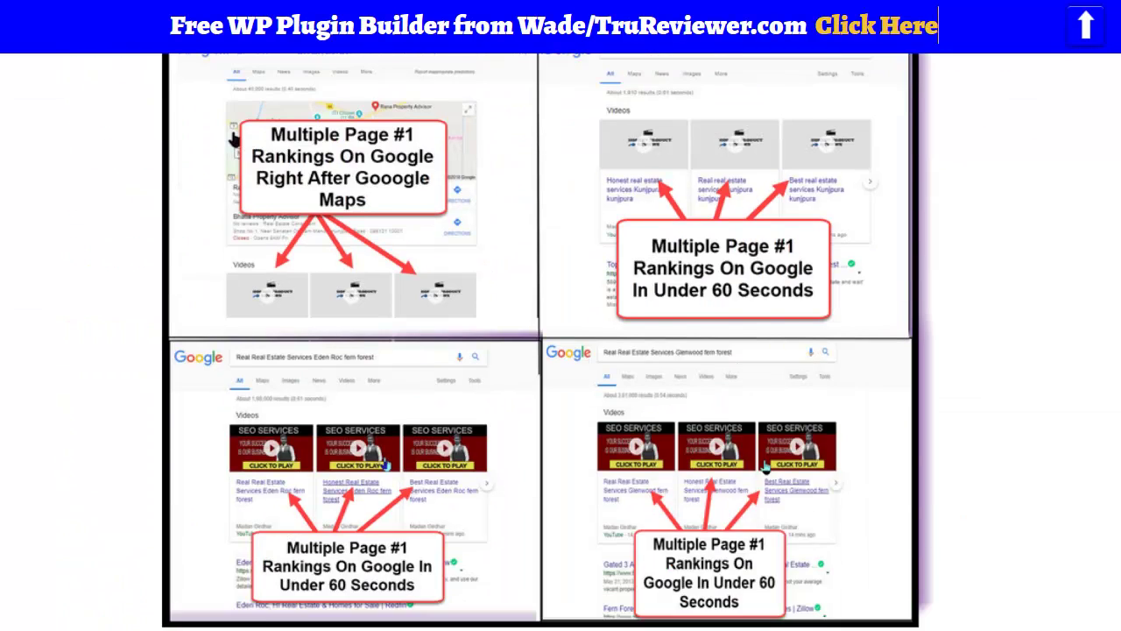
scroll(561, 350, "up", 1)
scroll(560, 350, "up", 2)
scroll(561, 350, "down", 2)
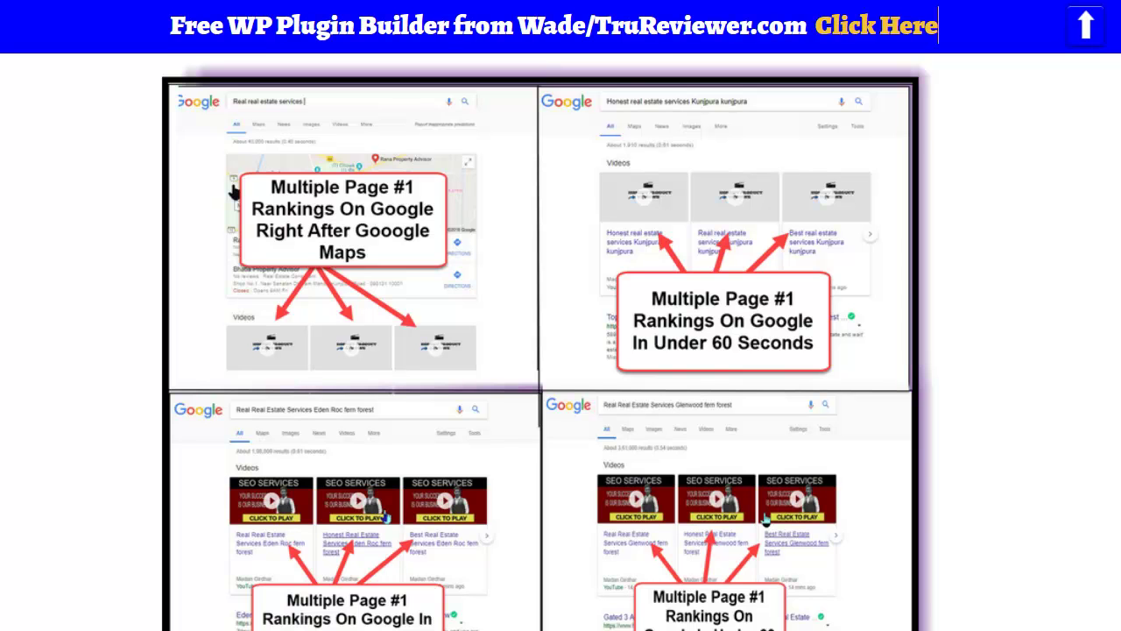
scroll(561, 350, "down", 1)
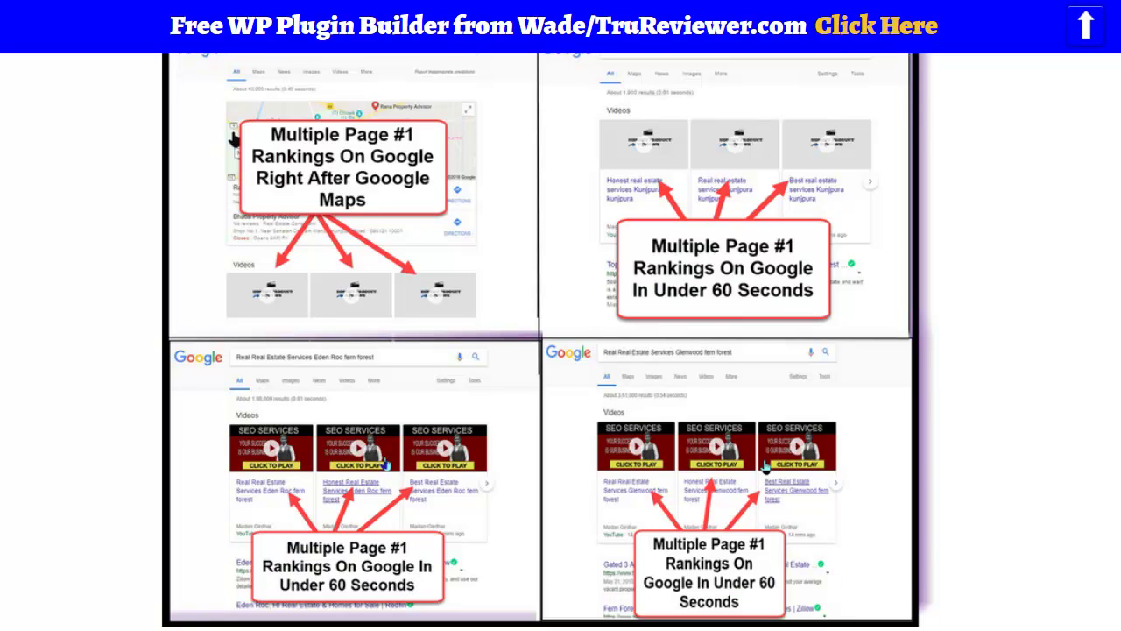
scroll(560, 351, "down", 4)
scroll(561, 351, "down", 4)
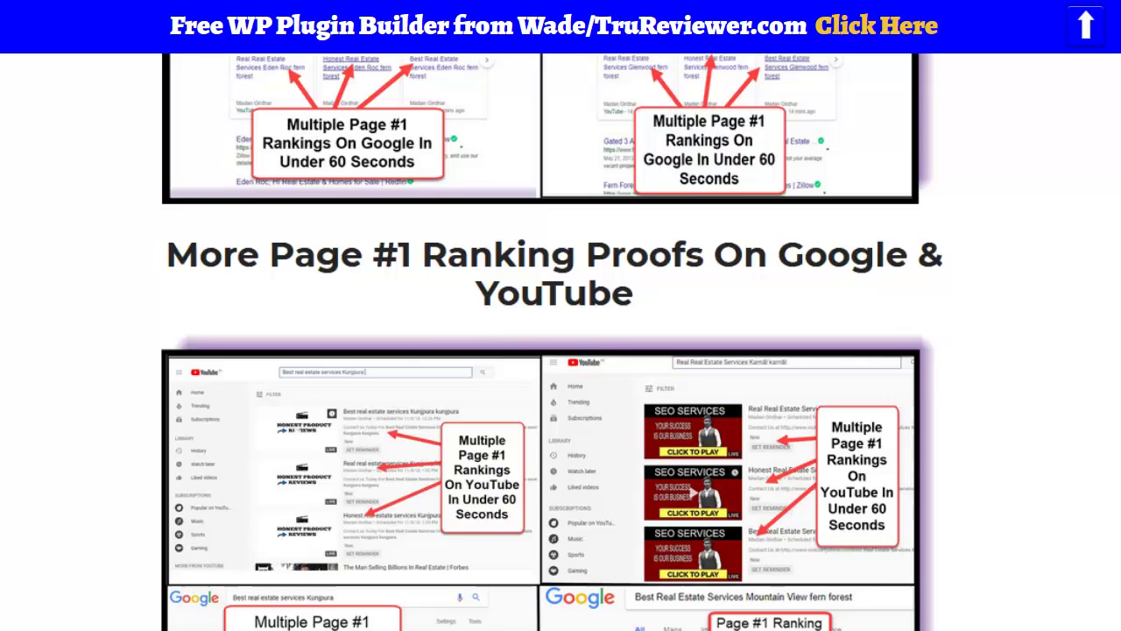
scroll(561, 350, "up", 10)
scroll(561, 351, "down", 3)
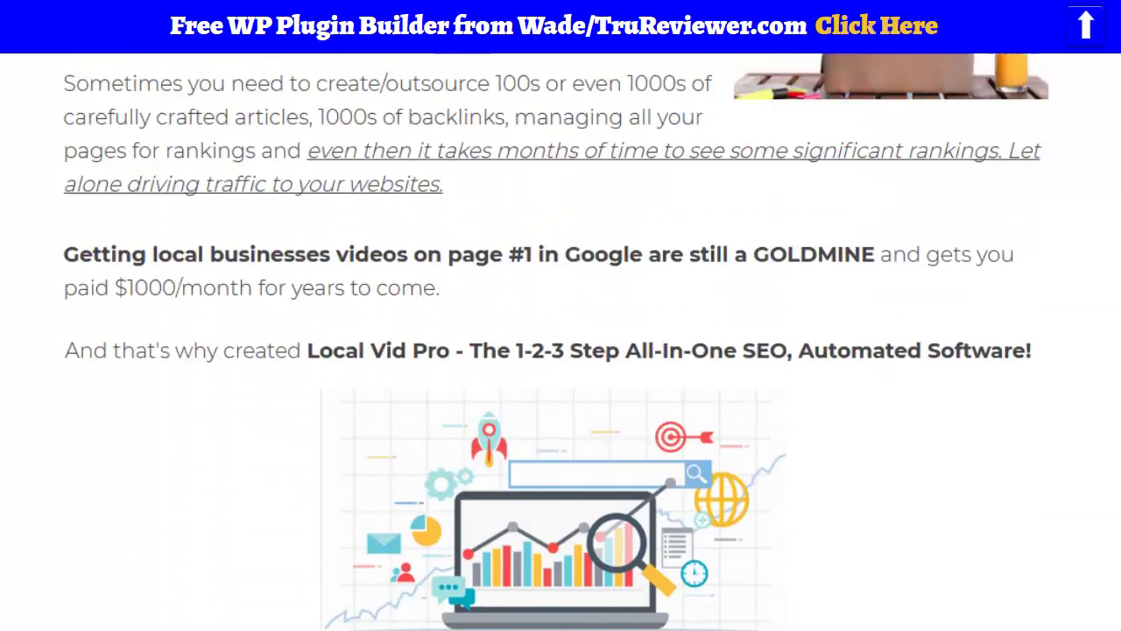
scroll(561, 351, "down", 2)
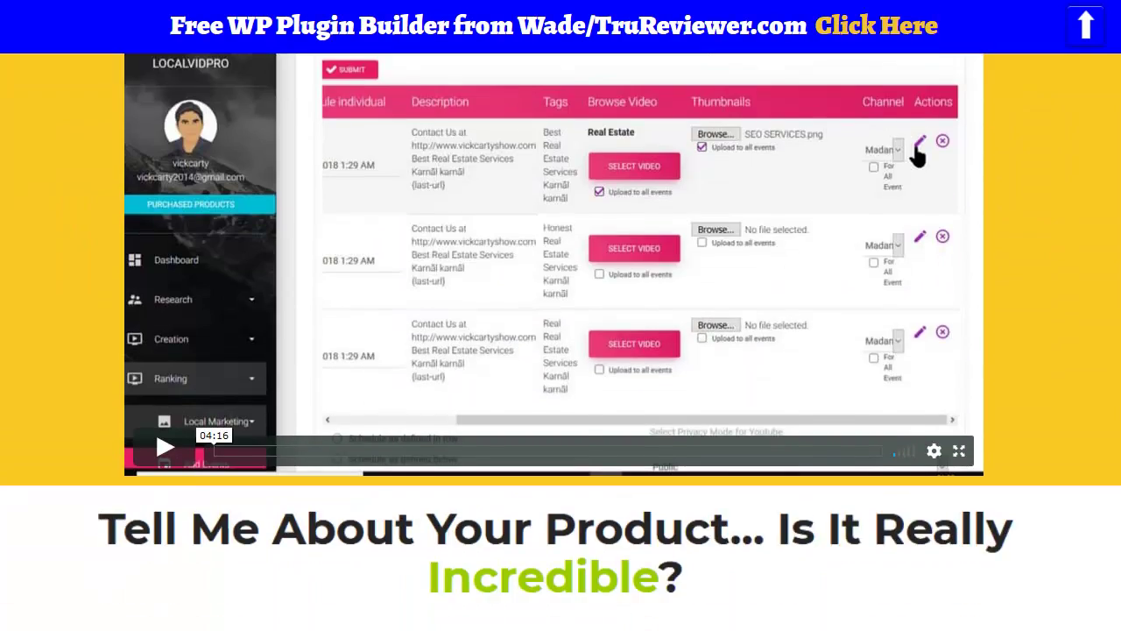
scroll(561, 316, "up", 2)
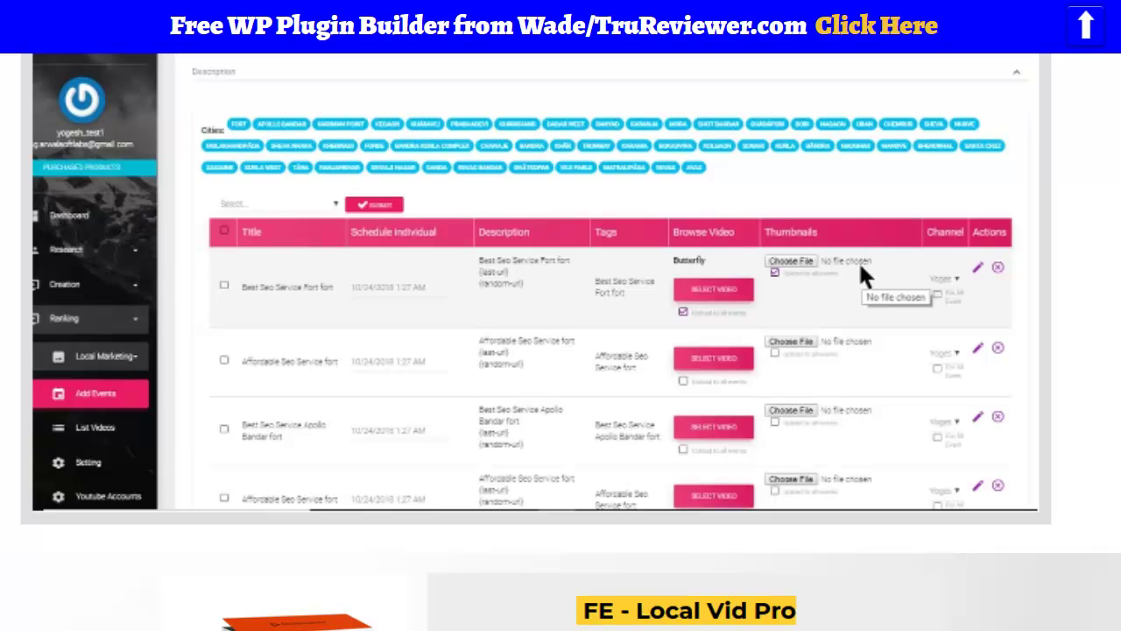
Scroll the TruReviewer bonus list from the FE section through Bonuses #1–#7 to Bonus #8
scroll(560, 350, "down", 2)
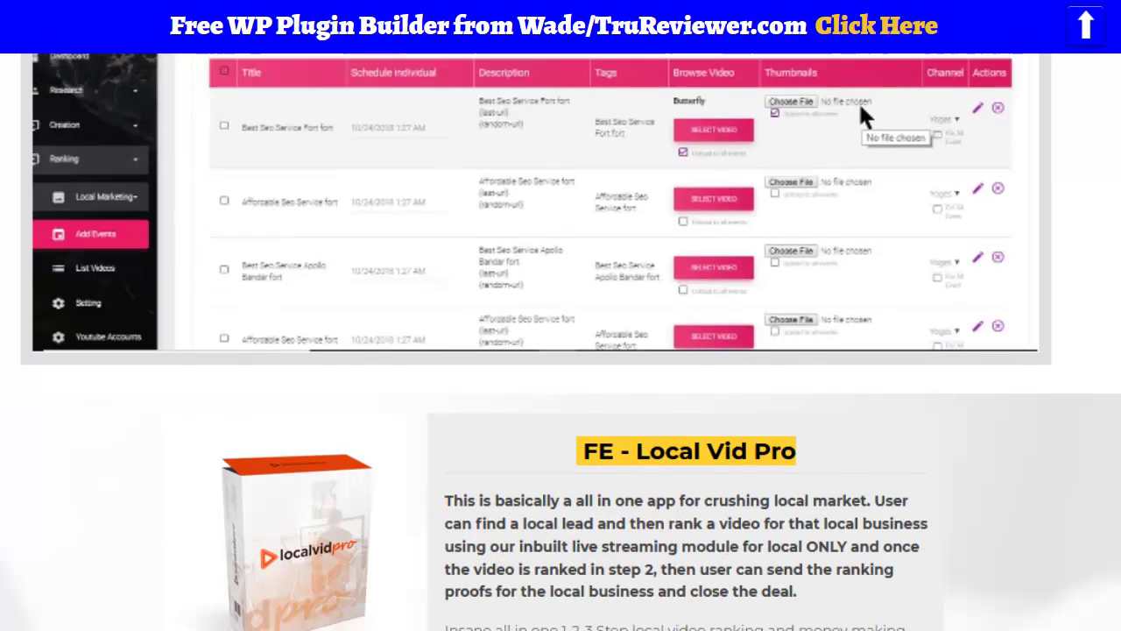
scroll(561, 350, "down", 2)
scroll(561, 351, "up", 5)
scroll(561, 350, "down", 5)
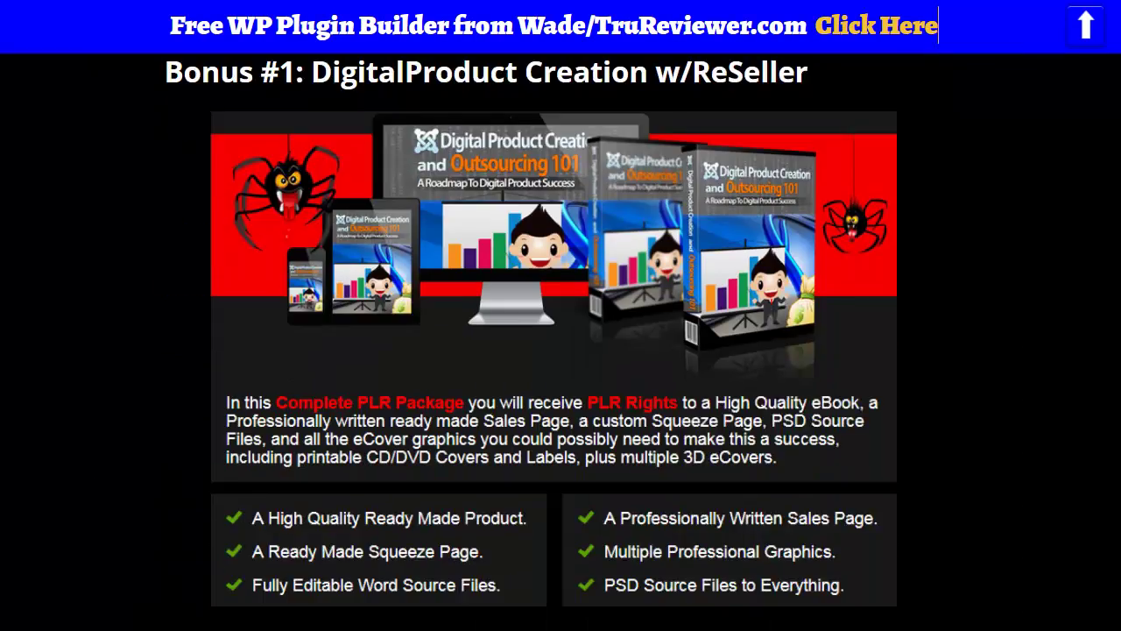
scroll(561, 351, "down", 1)
scroll(560, 350, "down", 10)
scroll(561, 350, "down", 10)
scroll(561, 350, "down", 3)
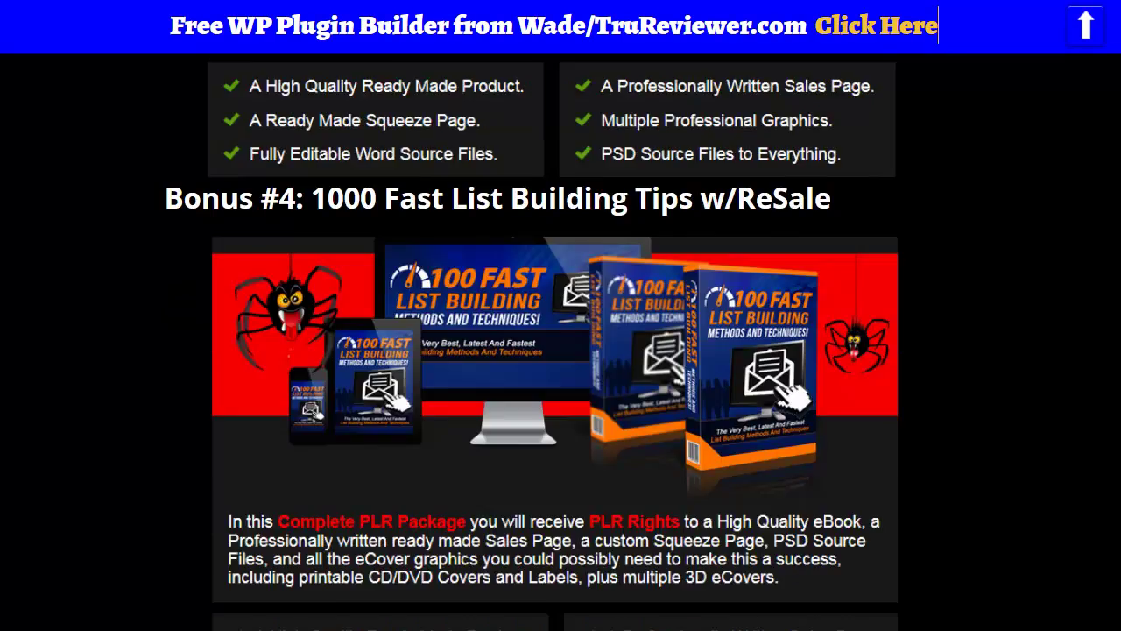
scroll(560, 350, "down", 10)
scroll(561, 351, "down", 3)
scroll(561, 350, "down", 9)
scroll(560, 351, "down", 4)
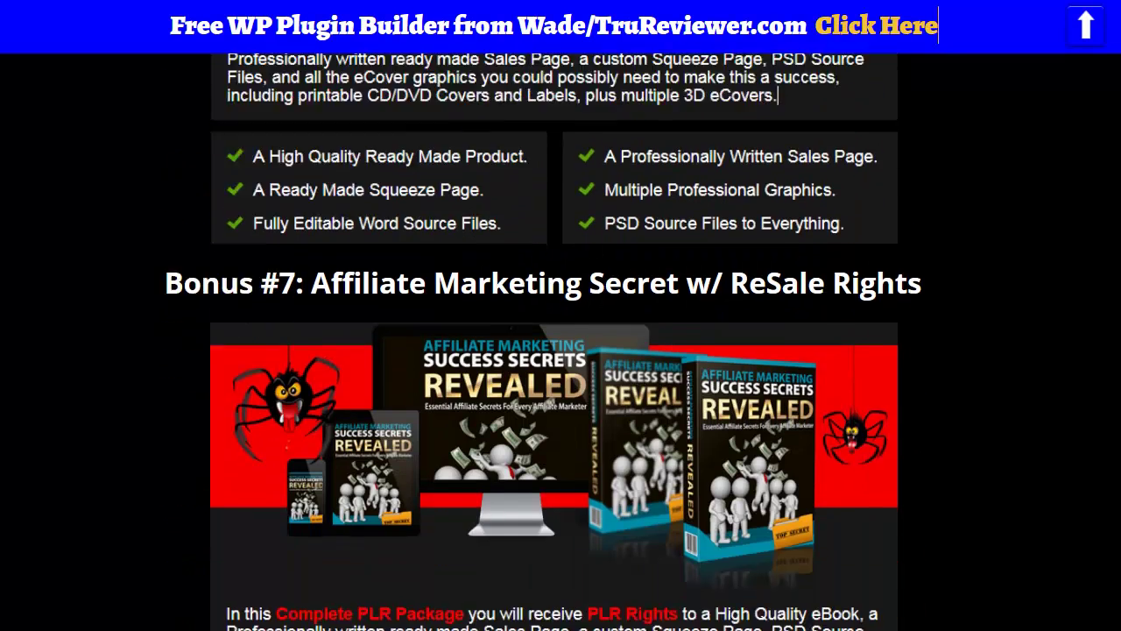
scroll(560, 350, "down", 3)
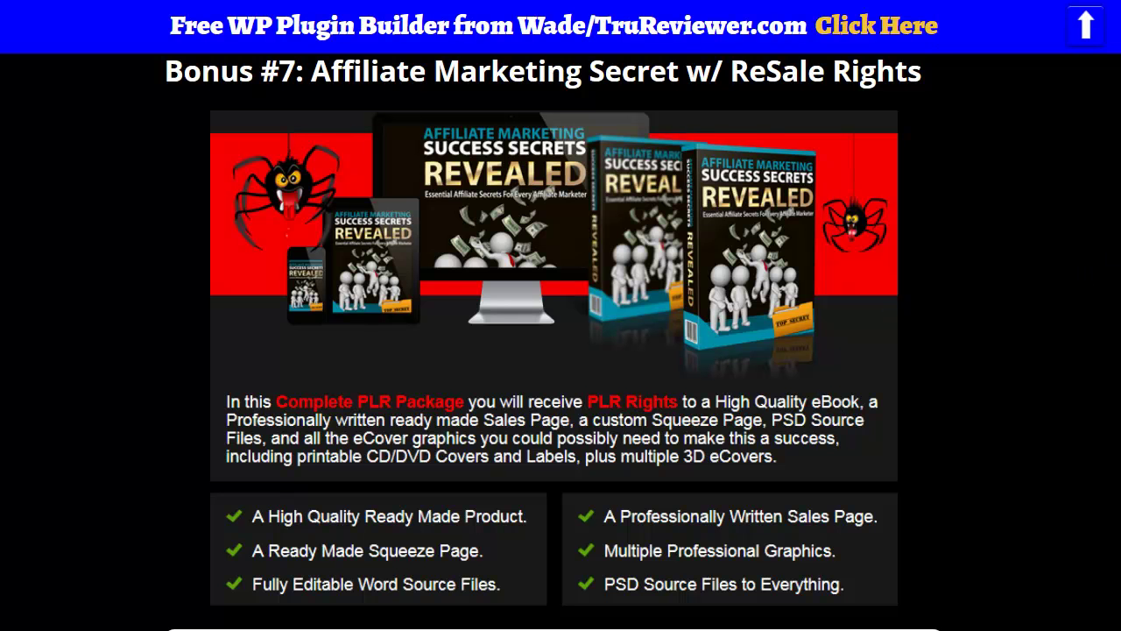
Scroll past Bonuses #12–#26 toward the Bonus #27 Spy Stream Plugin section
scroll(553, 341, "down", 8)
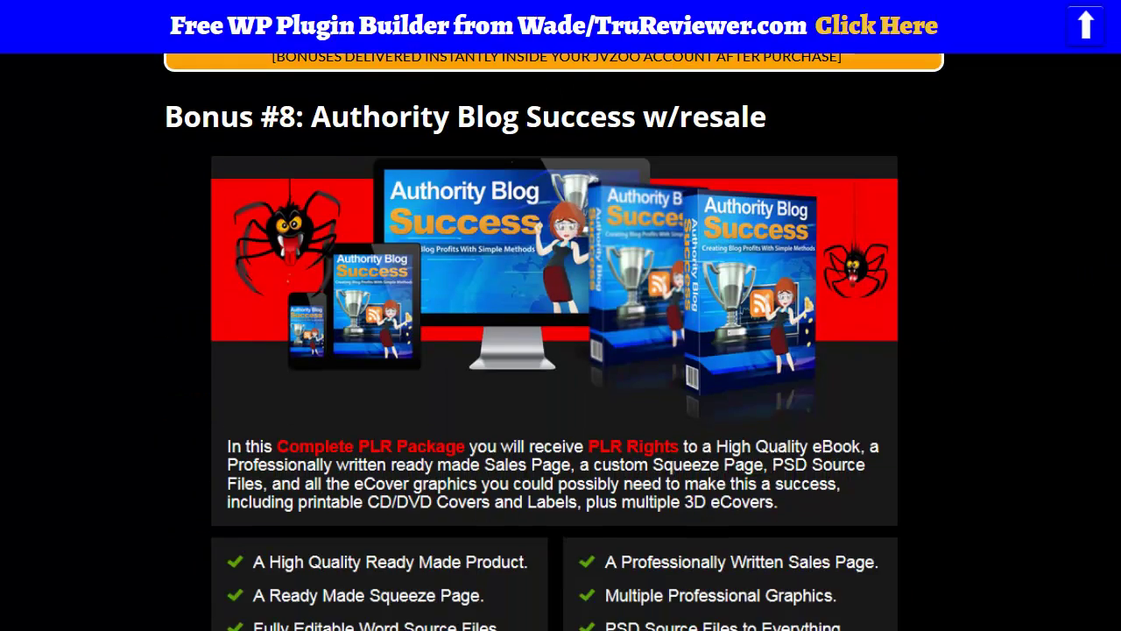
scroll(554, 342, "down", 6)
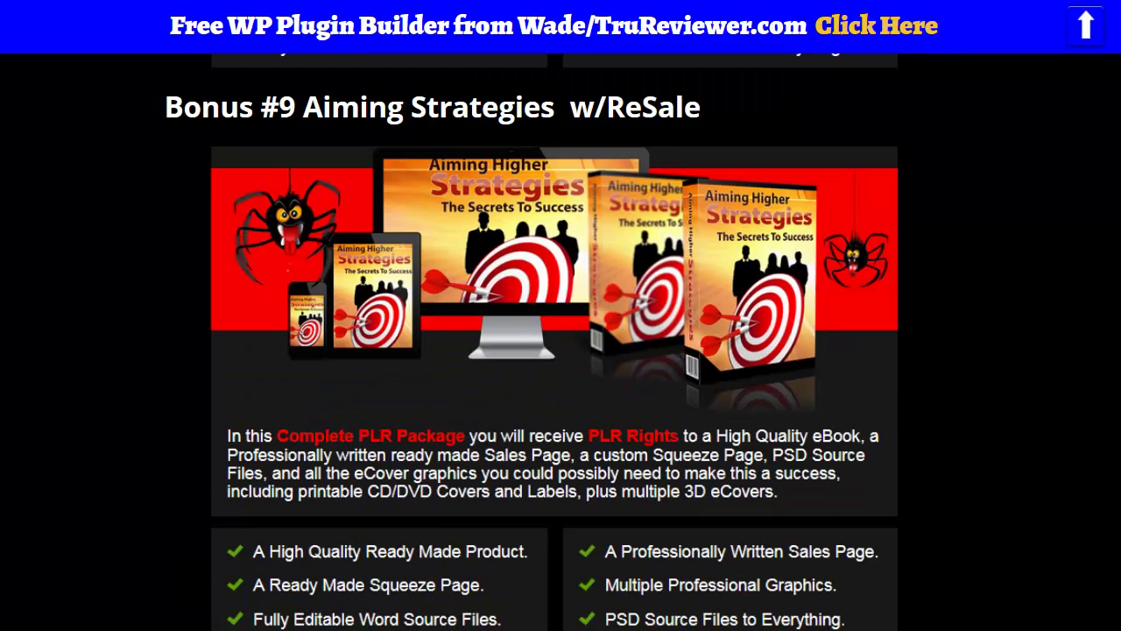
scroll(553, 341, "down", 8)
scroll(554, 341, "down", 2)
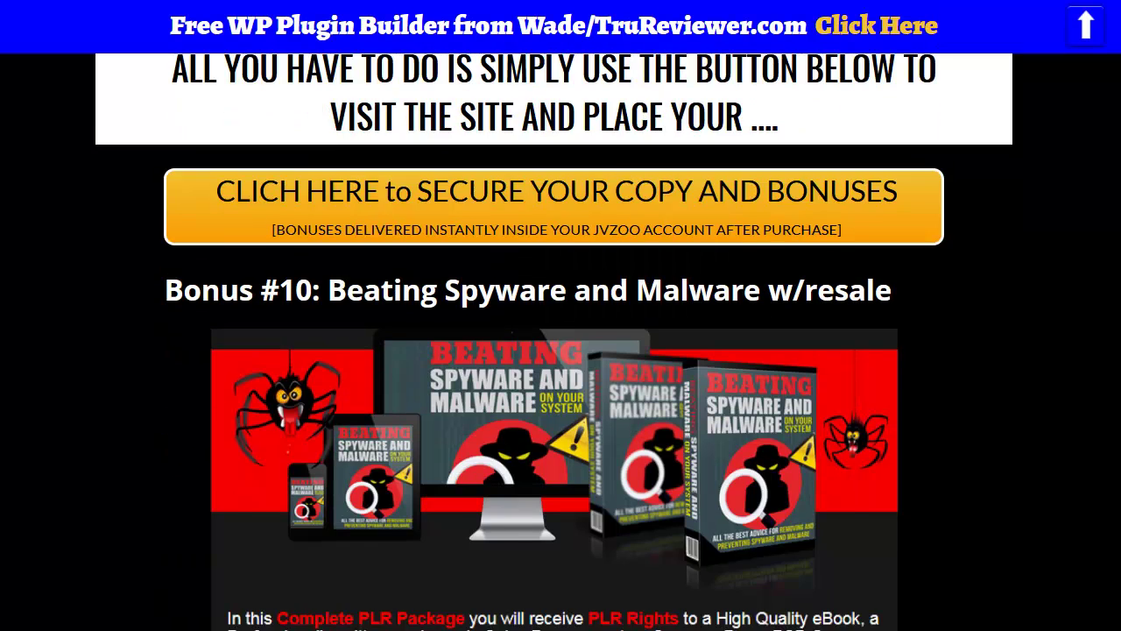
scroll(554, 342, "down", 1)
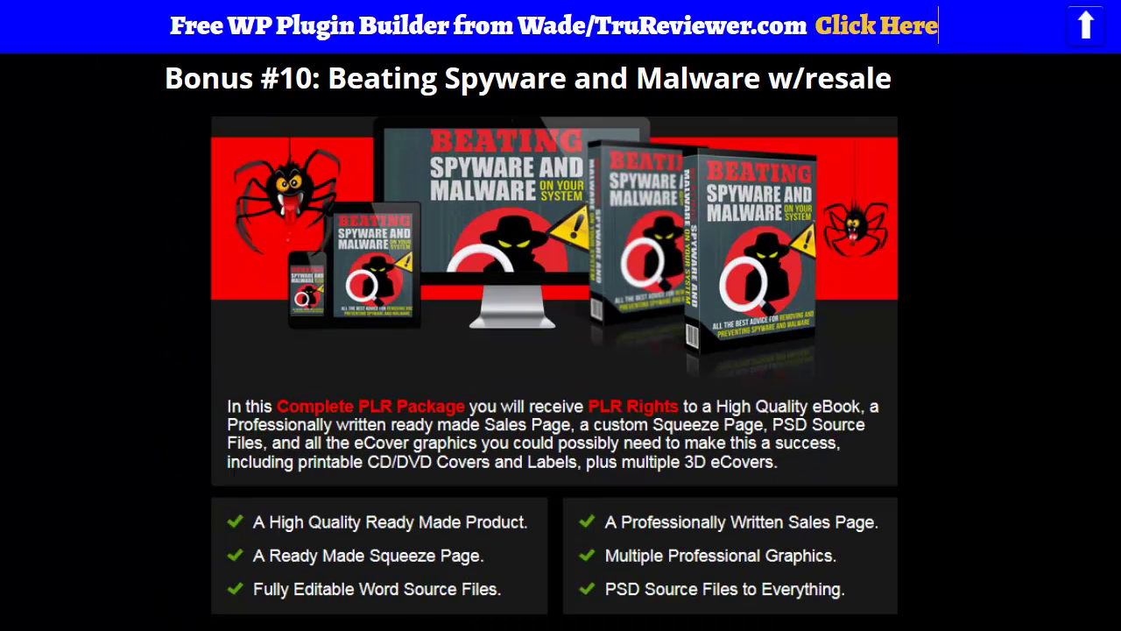
scroll(553, 342, "down", 5)
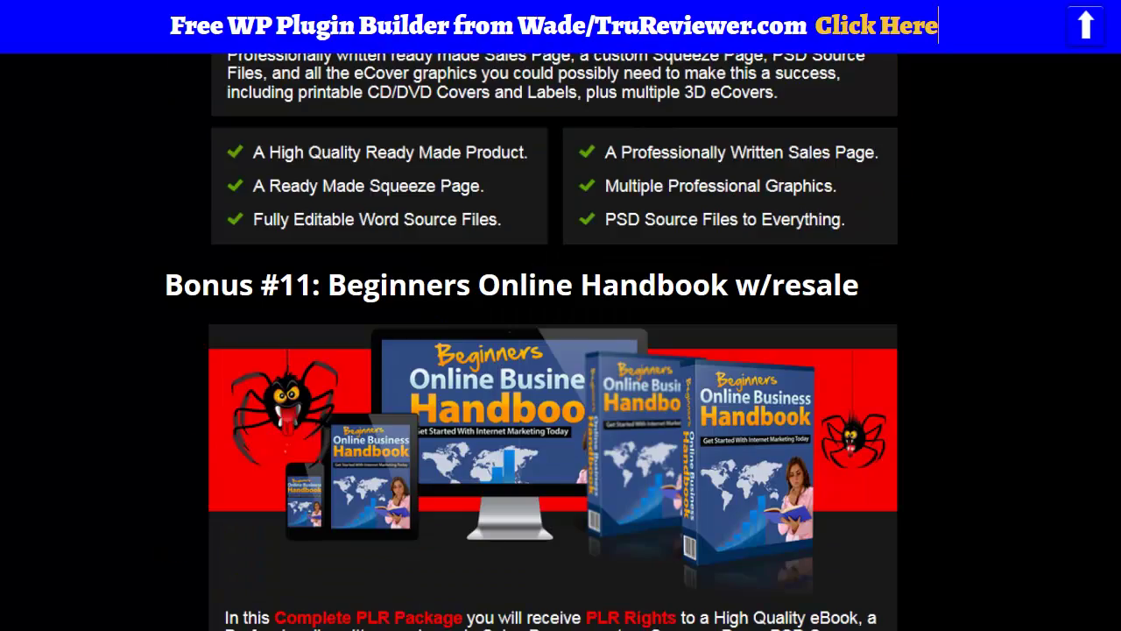
scroll(554, 342, "down", 5)
scroll(554, 342, "down", 5)
scroll(553, 342, "down", 1)
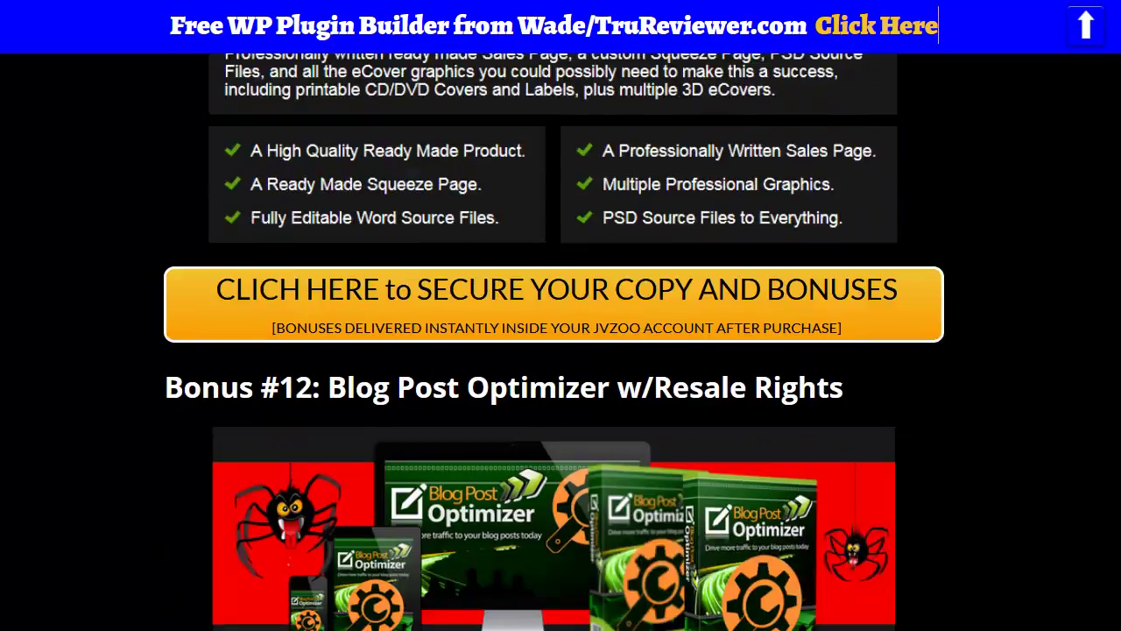
scroll(554, 341, "down", 5)
scroll(554, 342, "down", 12)
scroll(554, 342, "down", 15)
scroll(554, 341, "down", 15)
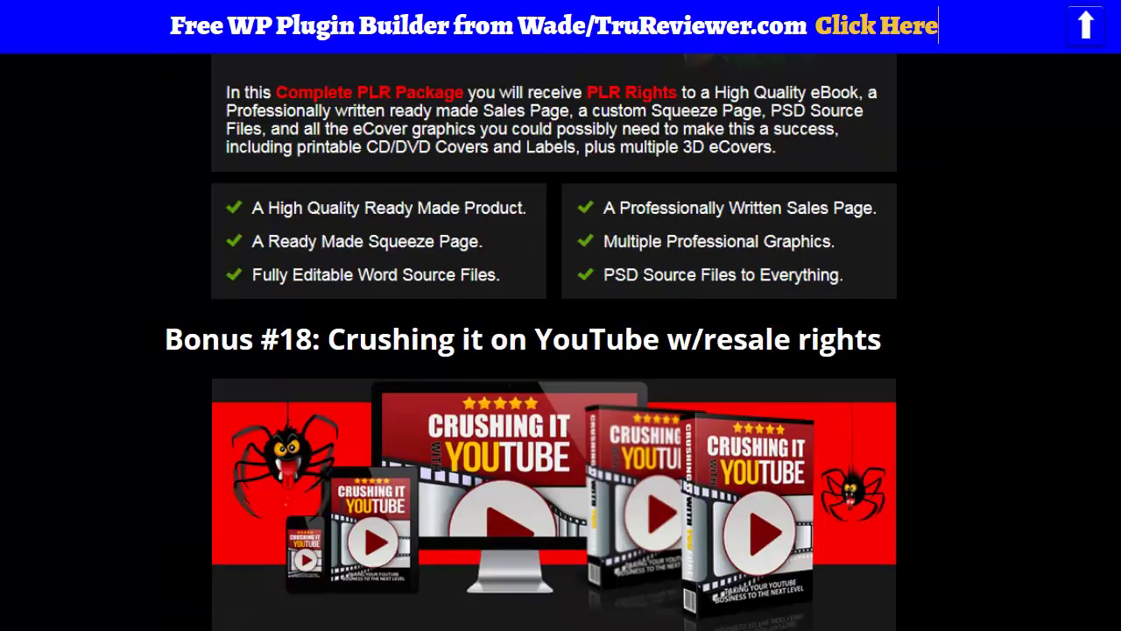
scroll(554, 342, "down", 15)
scroll(554, 342, "down", 15)
scroll(554, 342, "down", 4)
scroll(554, 342, "down", 5)
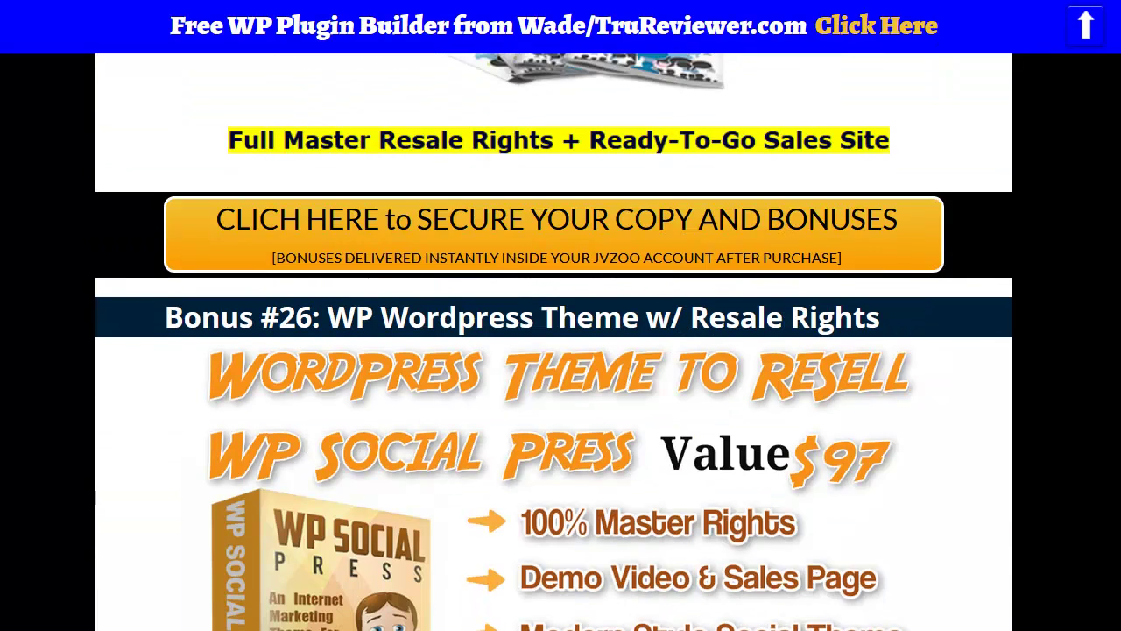
scroll(554, 342, "down", 3)
scroll(554, 342, "up", 2)
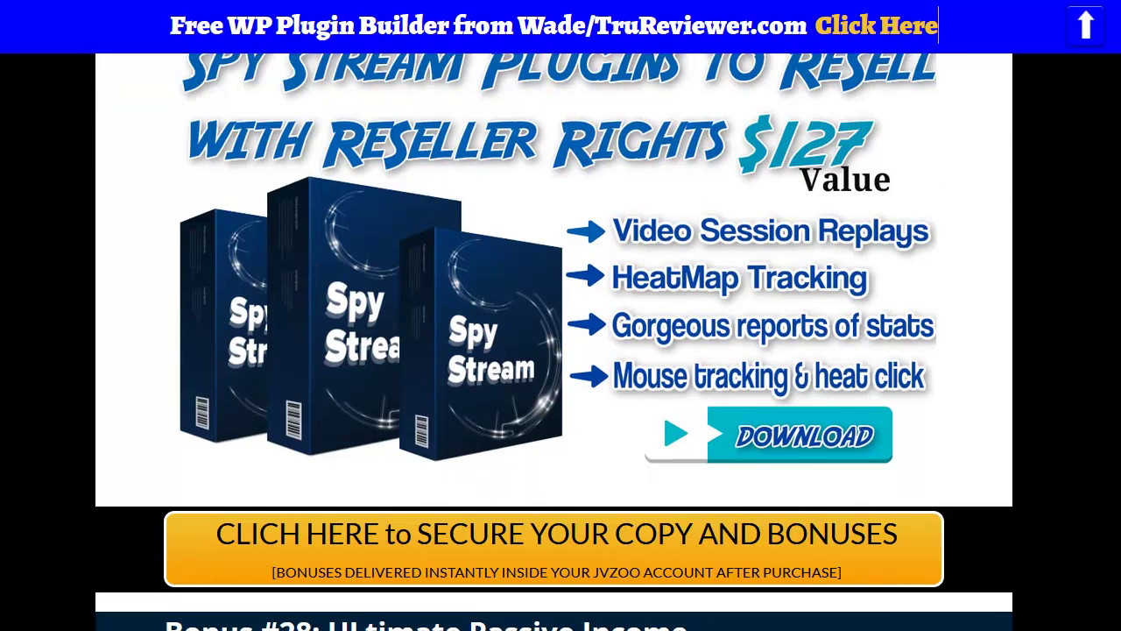
Scroll up past the upgrades and ranking proofs to the 'Find, Rank and Profit In 3 Easy Steps' demo video
scroll(554, 341, "down", 2)
scroll(554, 342, "down", 1)
scroll(554, 341, "down", 5)
scroll(554, 341, "down", 5)
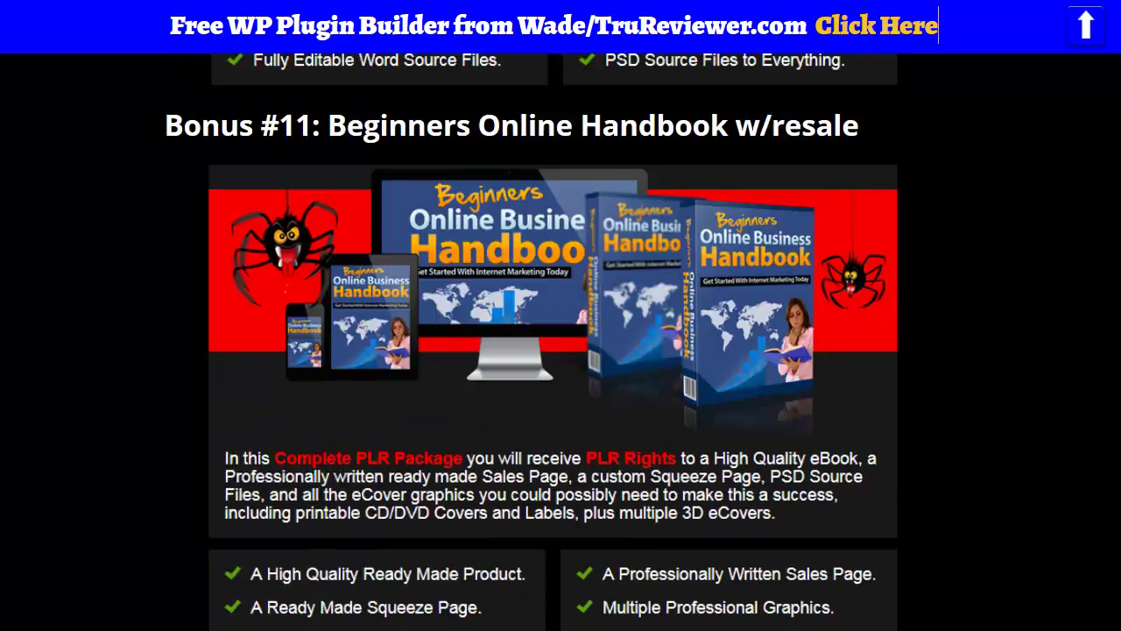
scroll(554, 342, "down", 5)
scroll(554, 342, "down", 5)
scroll(554, 342, "down", 5)
scroll(554, 341, "down", 5)
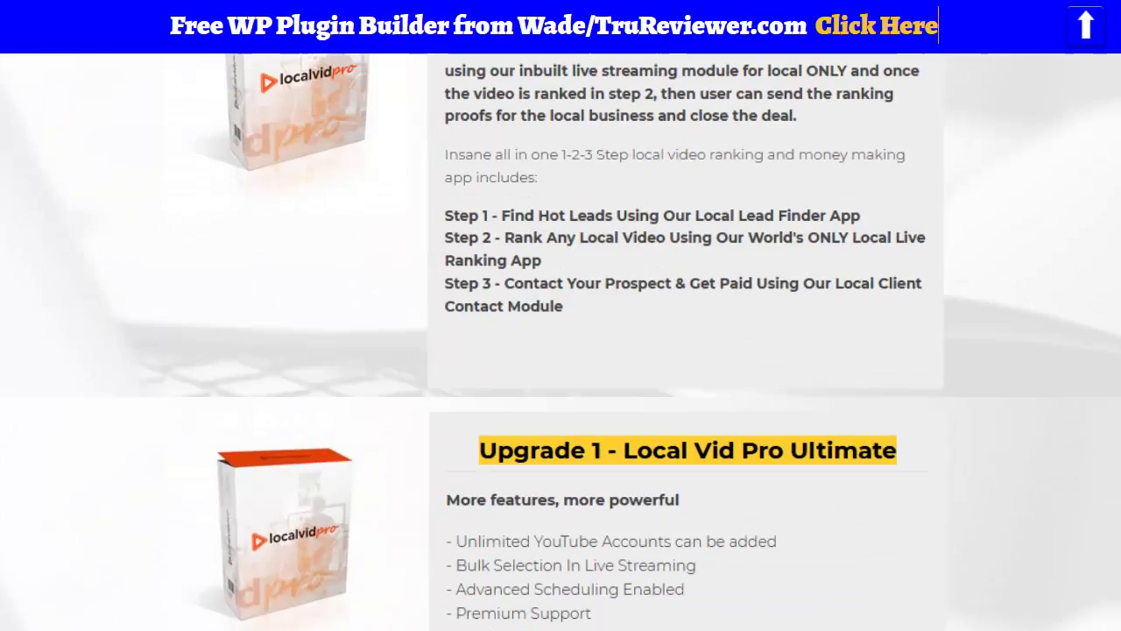
scroll(554, 341, "down", 5)
scroll(554, 342, "down", 2)
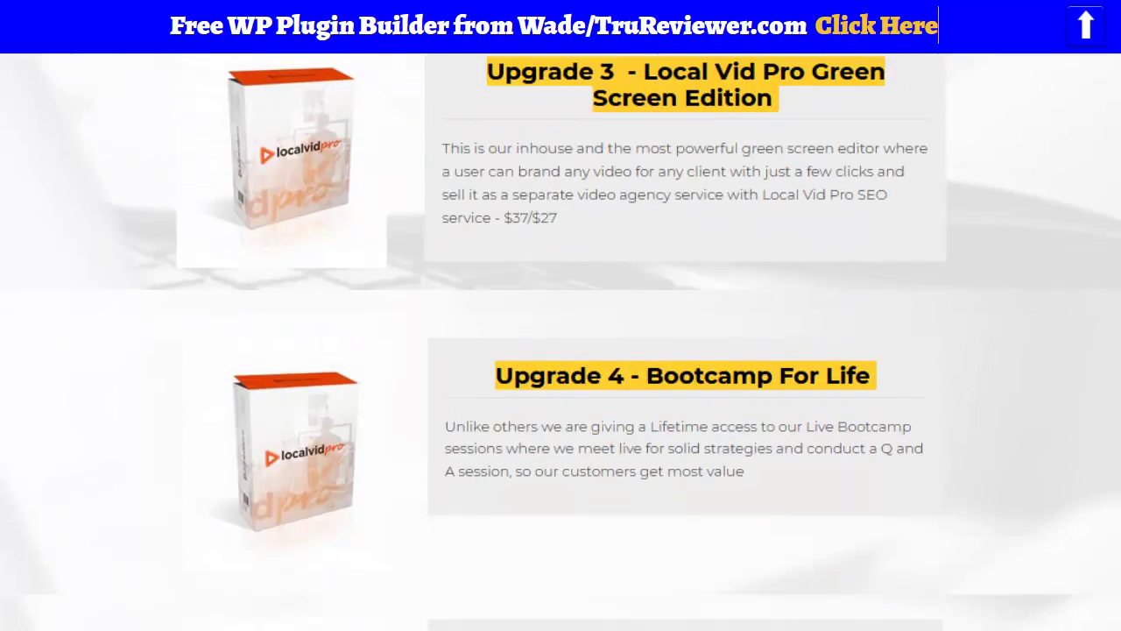
scroll(554, 341, "up", 5)
scroll(553, 342, "up", 5)
scroll(554, 342, "up", 5)
scroll(553, 342, "up", 2)
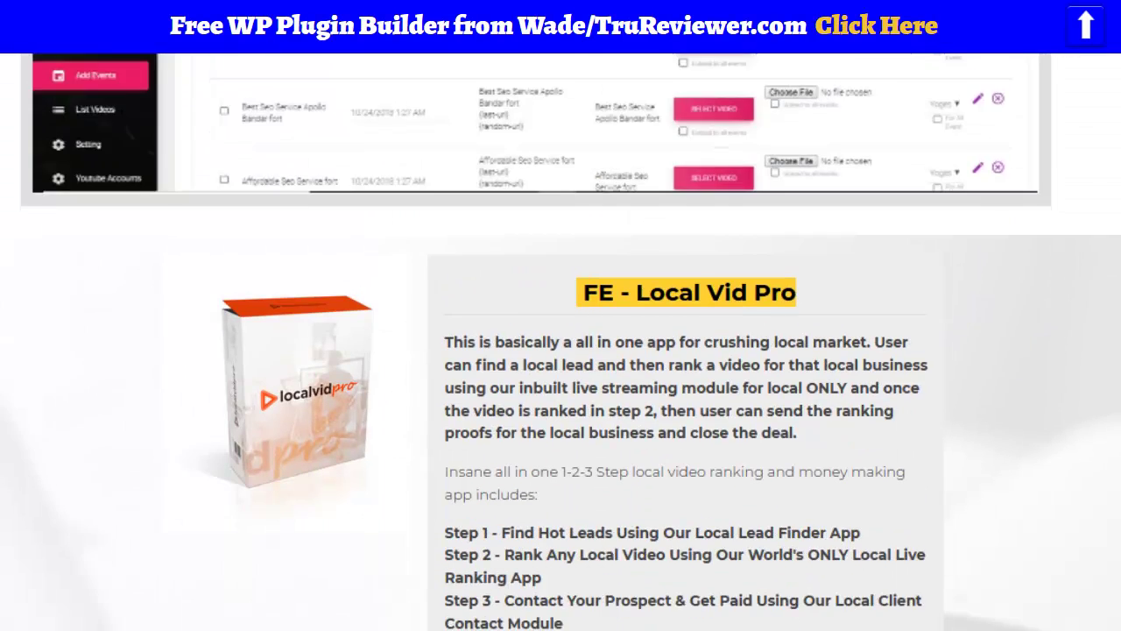
scroll(561, 342, "down", 2)
scroll(561, 342, "up", 1)
scroll(561, 342, "up", 1)
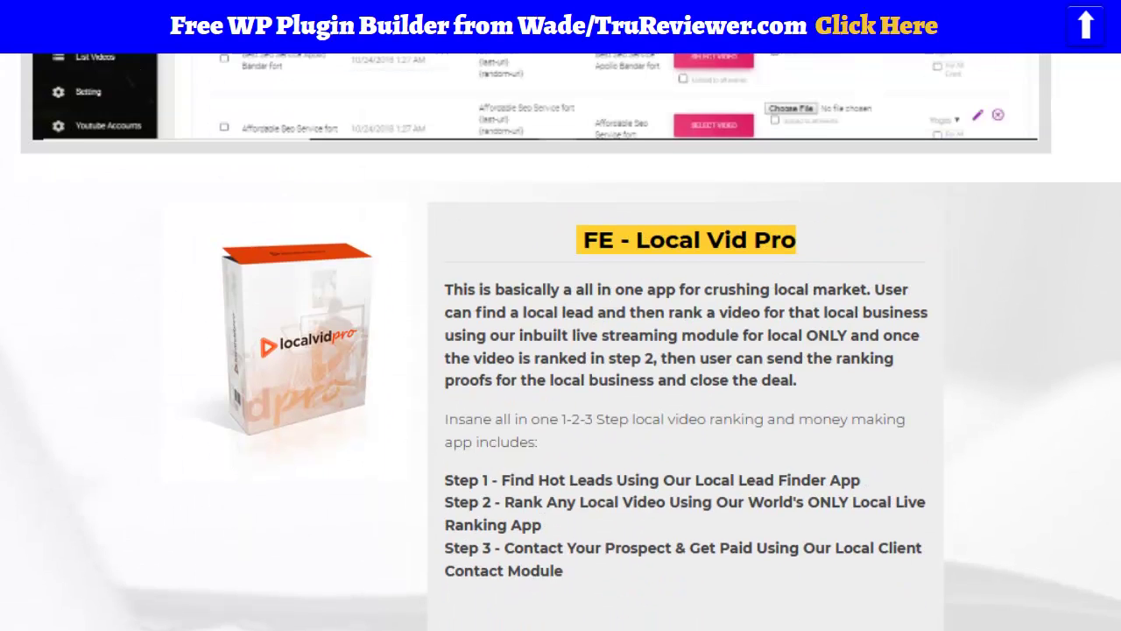
scroll(561, 342, "up", 1)
scroll(561, 341, "up", 2)
scroll(561, 342, "up", 2)
scroll(561, 342, "up", 3)
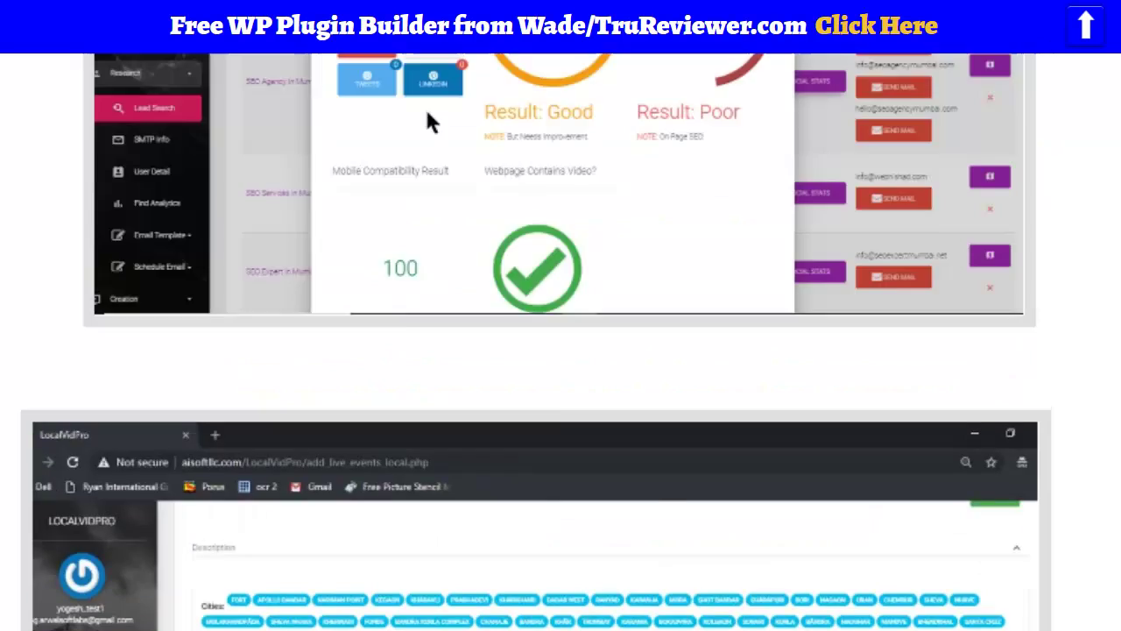
scroll(561, 342, "down", 2)
scroll(561, 342, "up", 1)
scroll(561, 342, "up", 3)
scroll(560, 342, "up", 1)
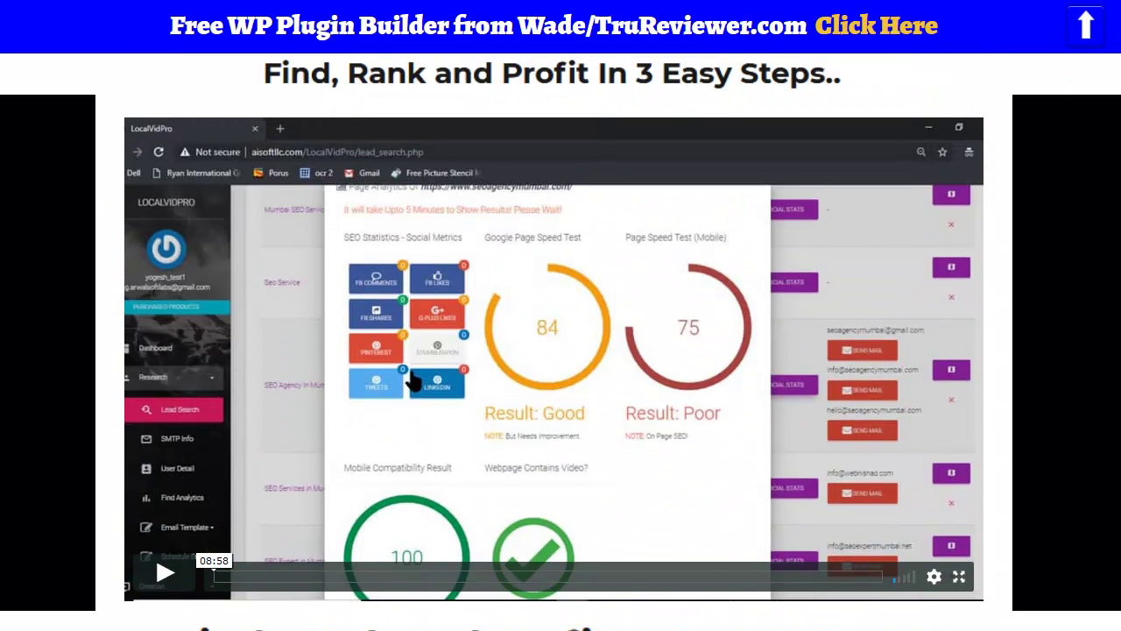
scroll(561, 342, "up", 4)
scroll(561, 342, "up", 1)
scroll(561, 342, "down", 5)
scroll(561, 341, "up", 1)
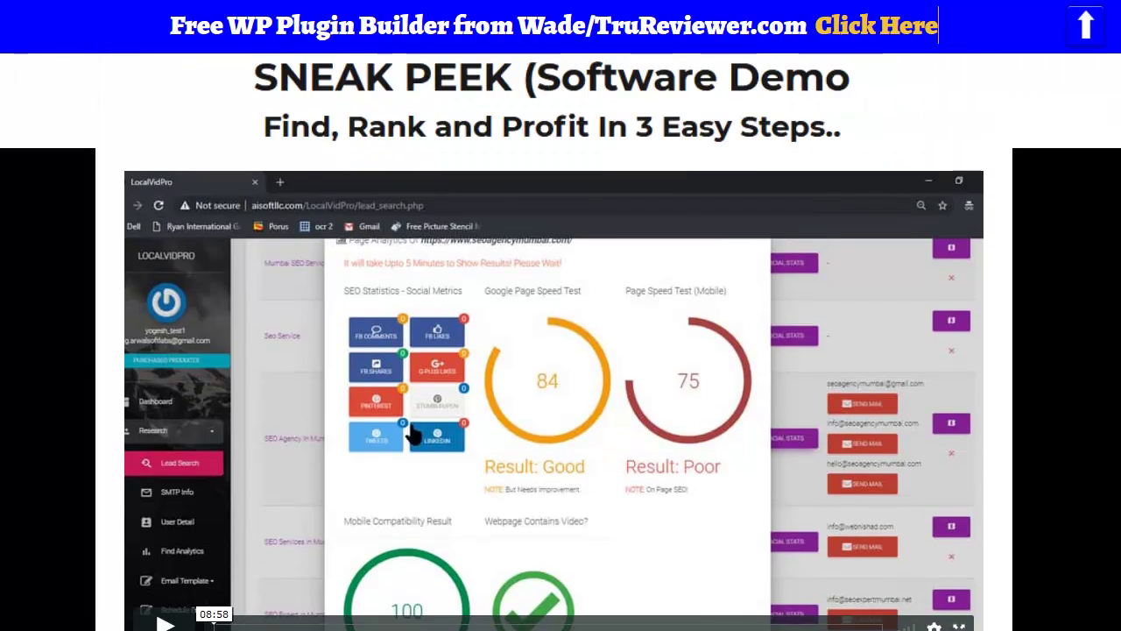
scroll(561, 342, "up", 2)
scroll(561, 342, "down", 10)
scroll(560, 341, "up", 4)
scroll(561, 341, "up", 4)
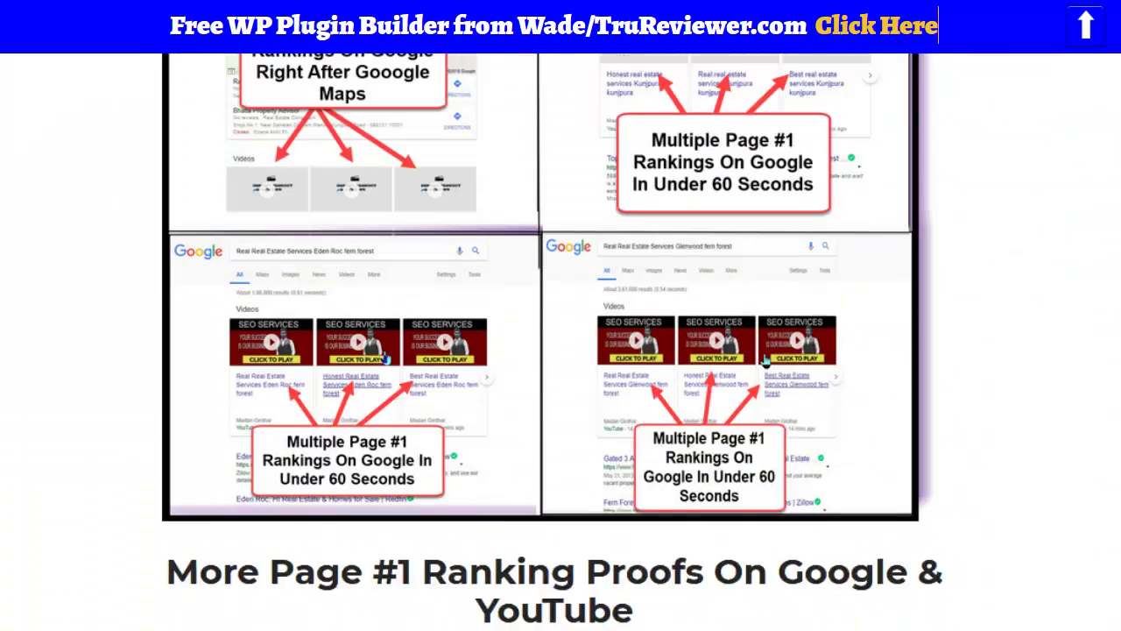
scroll(765, 360, "up", 3)
scroll(765, 360, "up", 5)
scroll(764, 360, "down", 10)
scroll(765, 360, "down", 10)
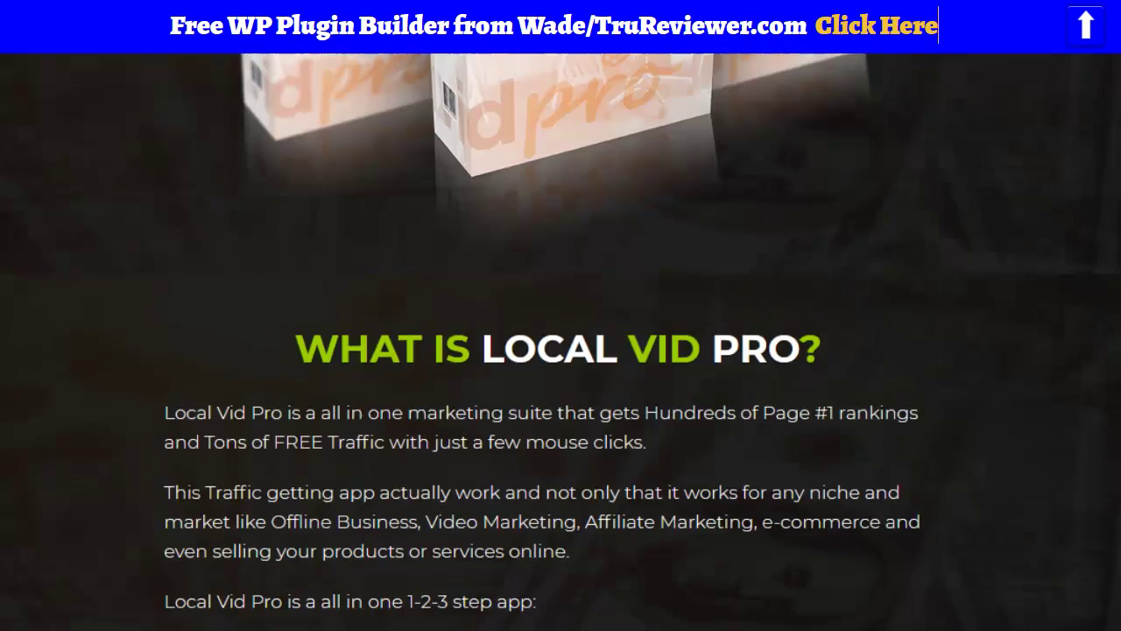
scroll(764, 360, "down", 5)
scroll(765, 360, "down", 5)
scroll(765, 360, "up", 1)
scroll(765, 360, "down", 1)
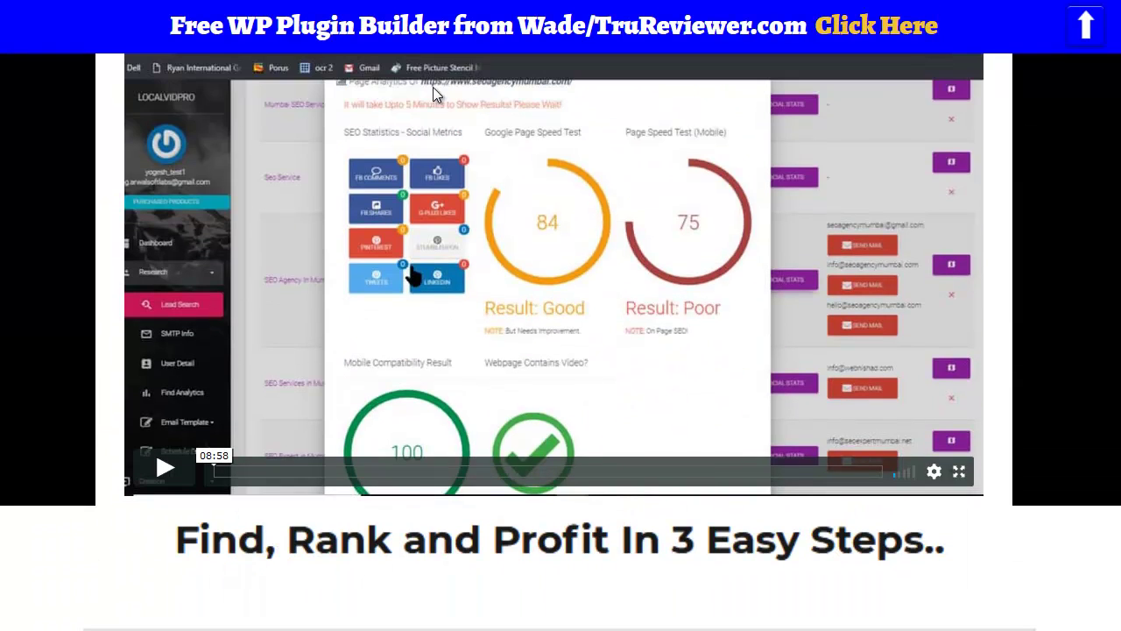
Play the demo full screen and run a Lead Search for 'Seo Service In Mumbai' with 20 max results
left_click(159, 473)
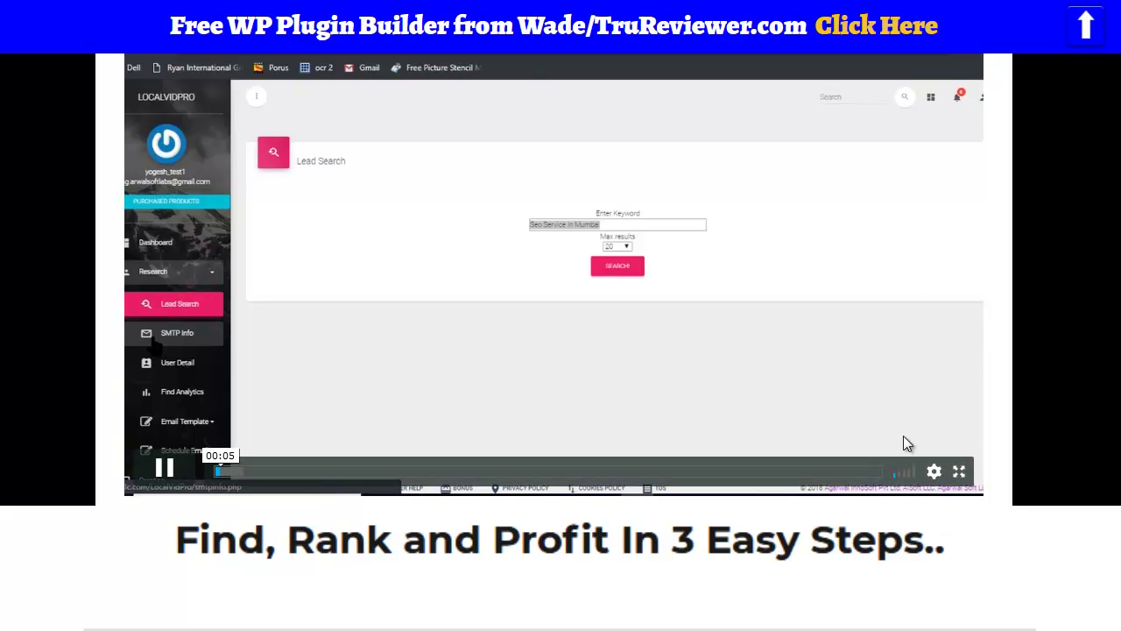
left_click(958, 473)
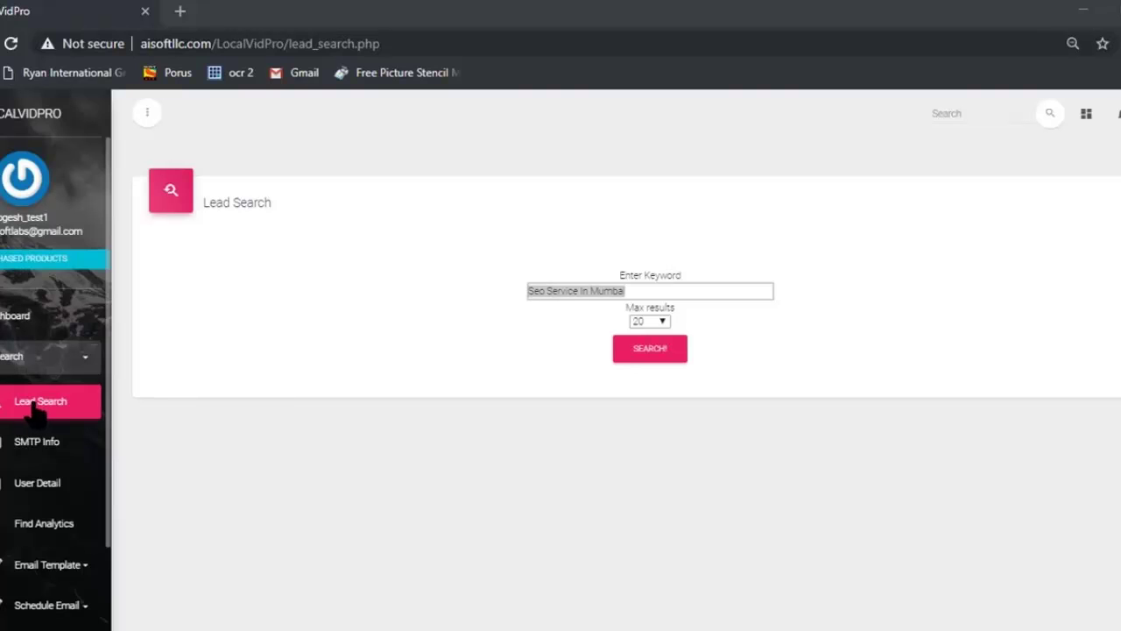
left_click(558, 291)
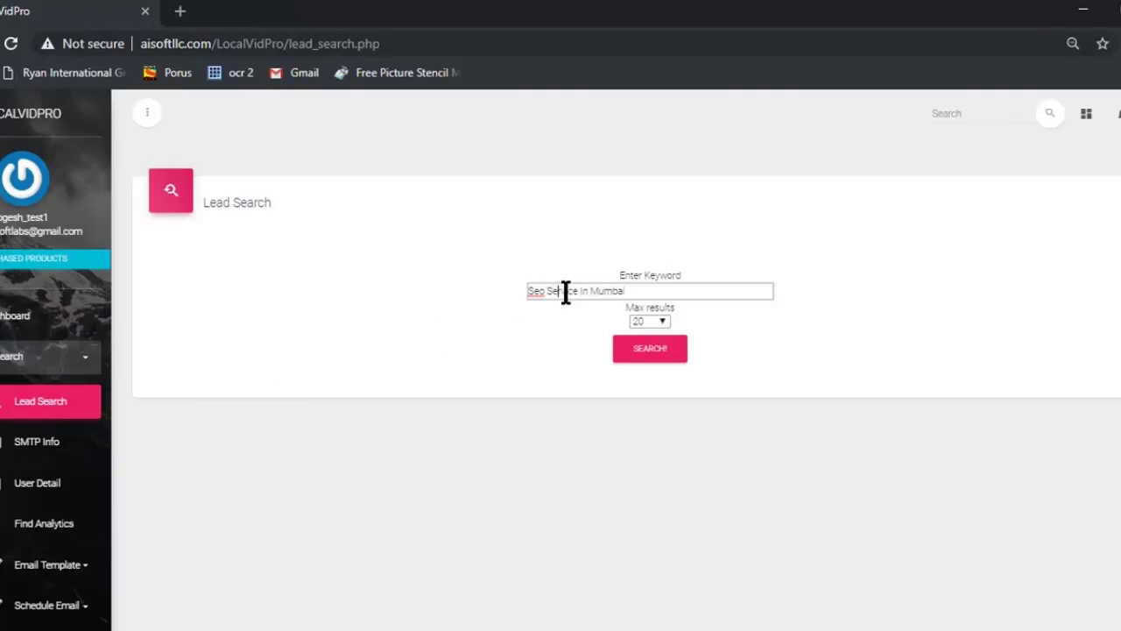
left_click(651, 346)
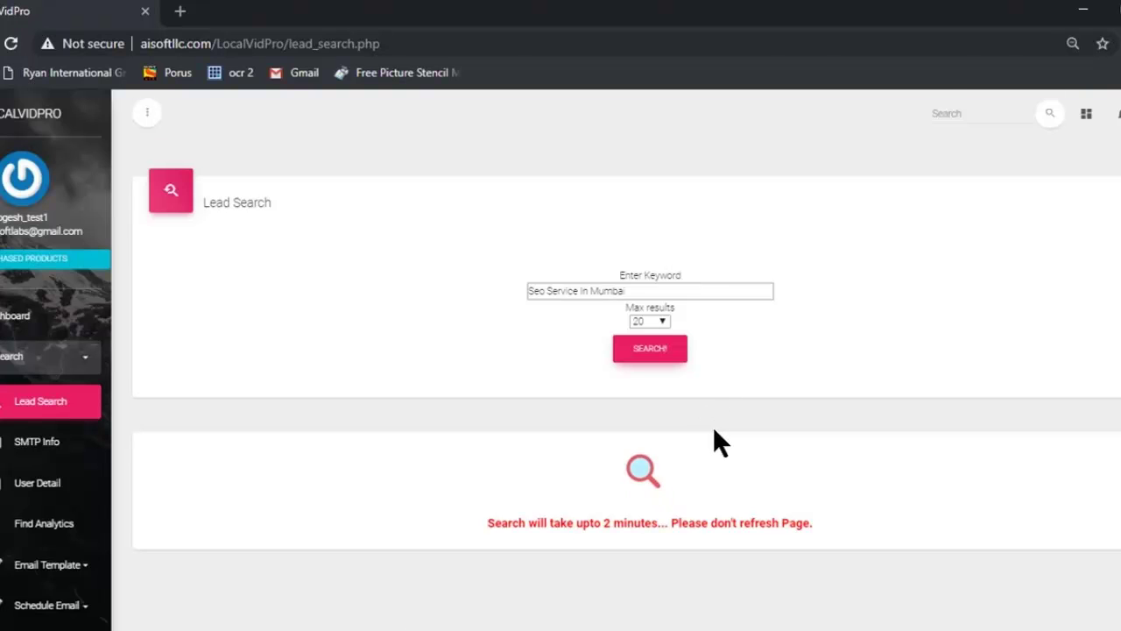
scroll(715, 430, "down", 1)
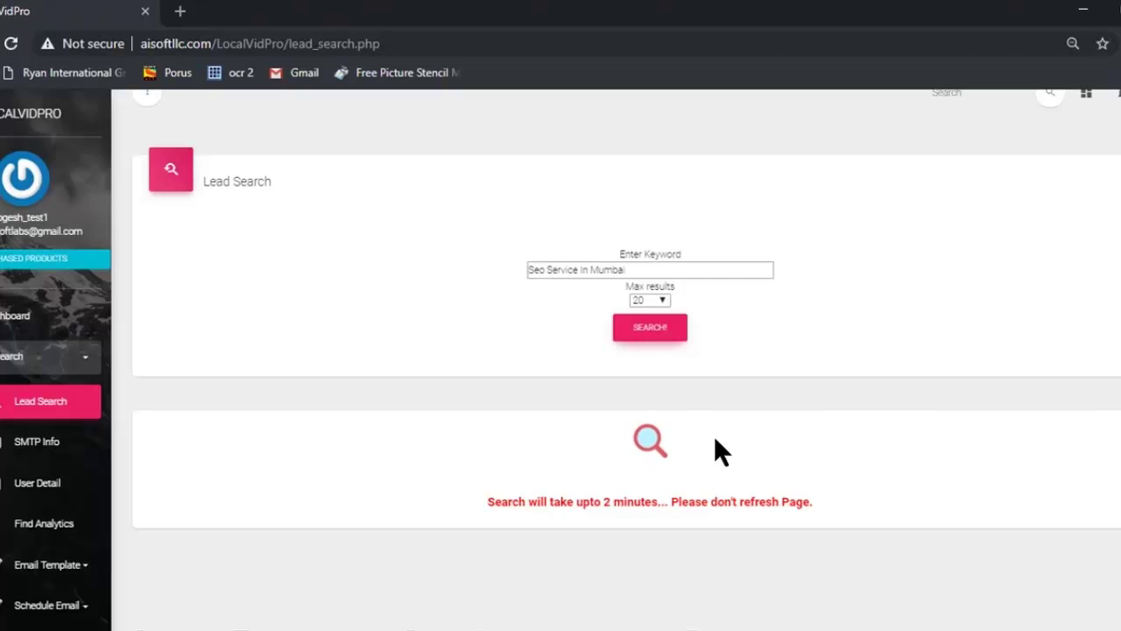
scroll(715, 440, "down", 2)
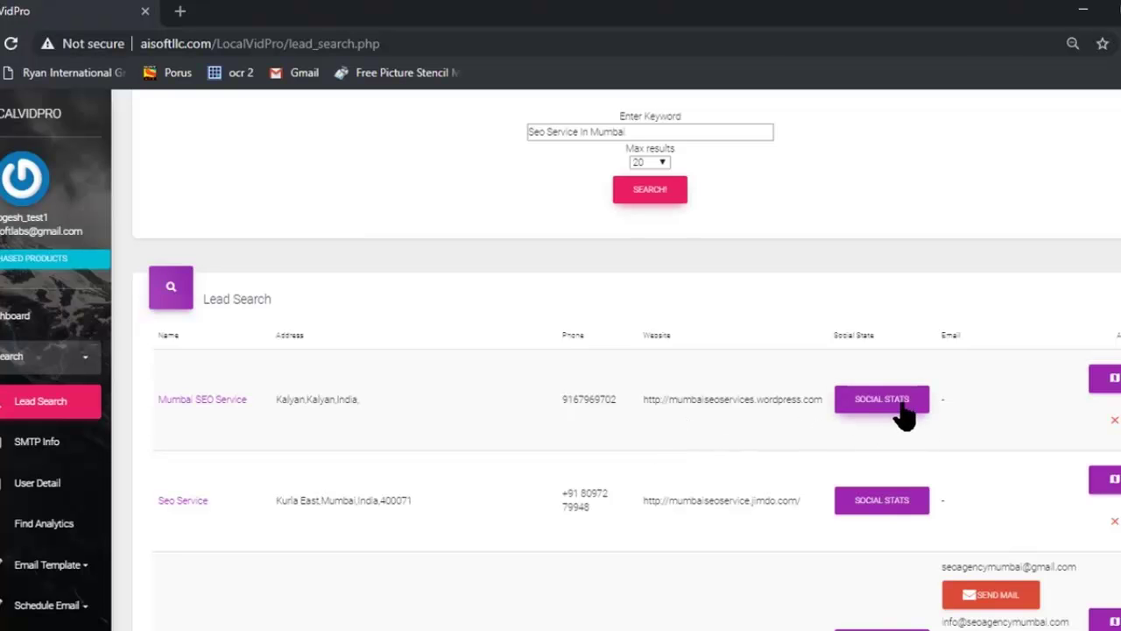
Review page analytics for seoagencymumbai.com (speed 84, mobile 75), then return to the lead table
scroll(911, 473, "down", 2)
scroll(902, 403, "down", 2)
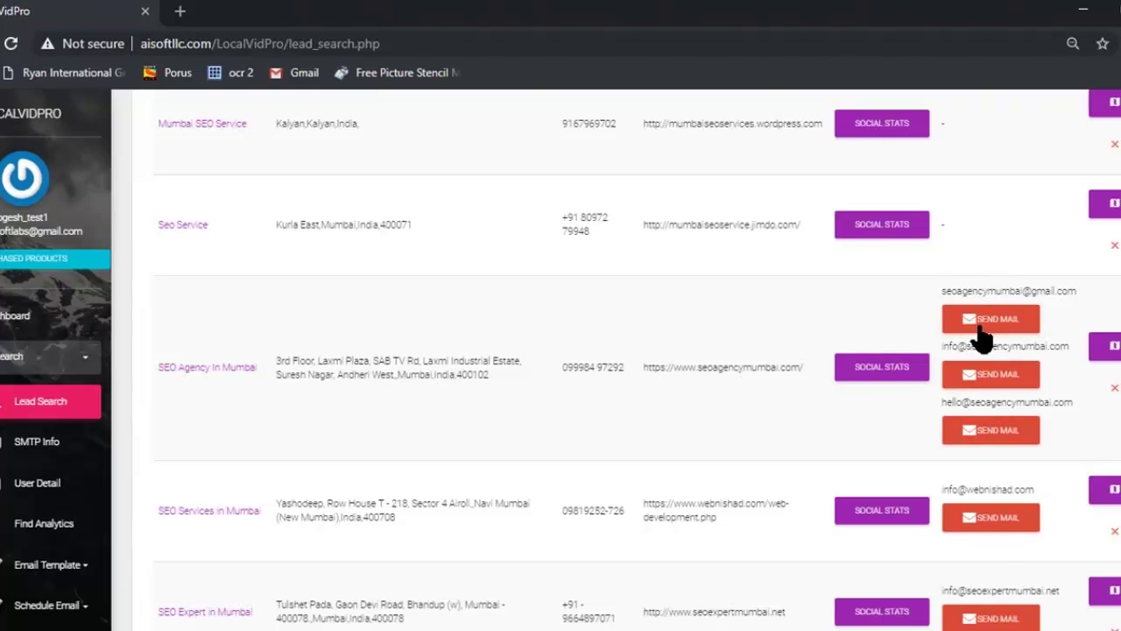
left_click(870, 374)
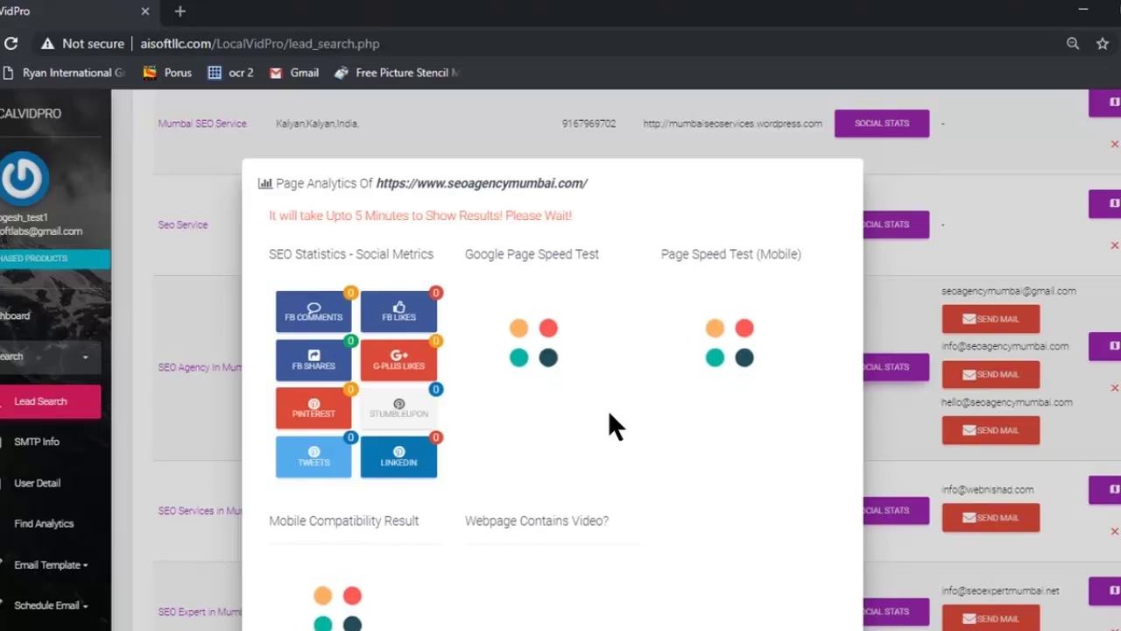
scroll(608, 409, "down", 1)
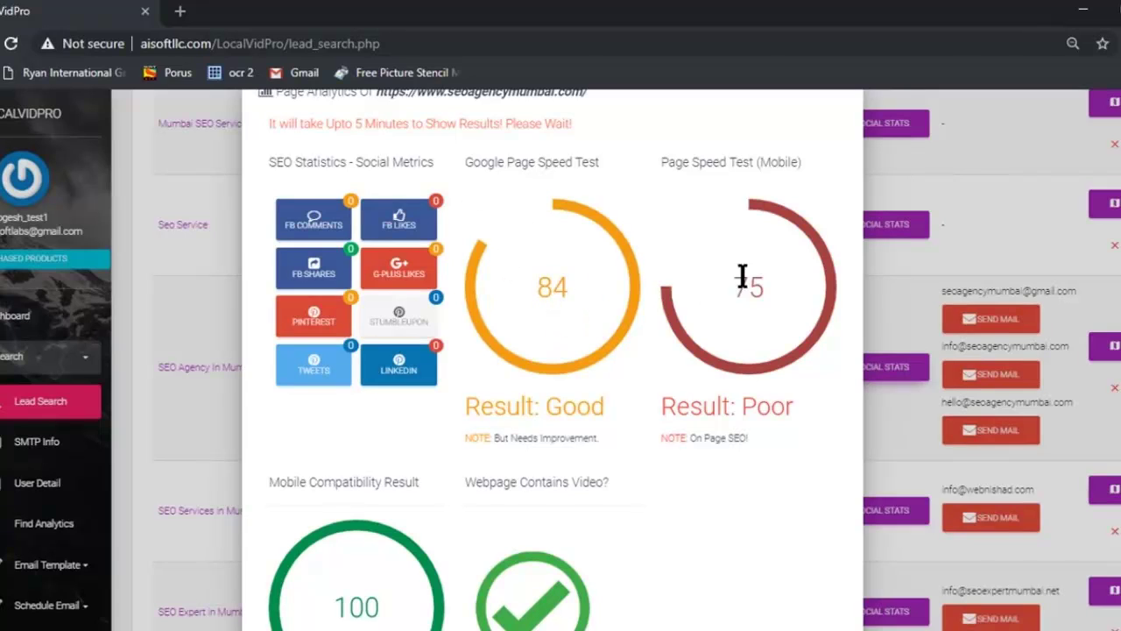
scroll(714, 302, "down", 1)
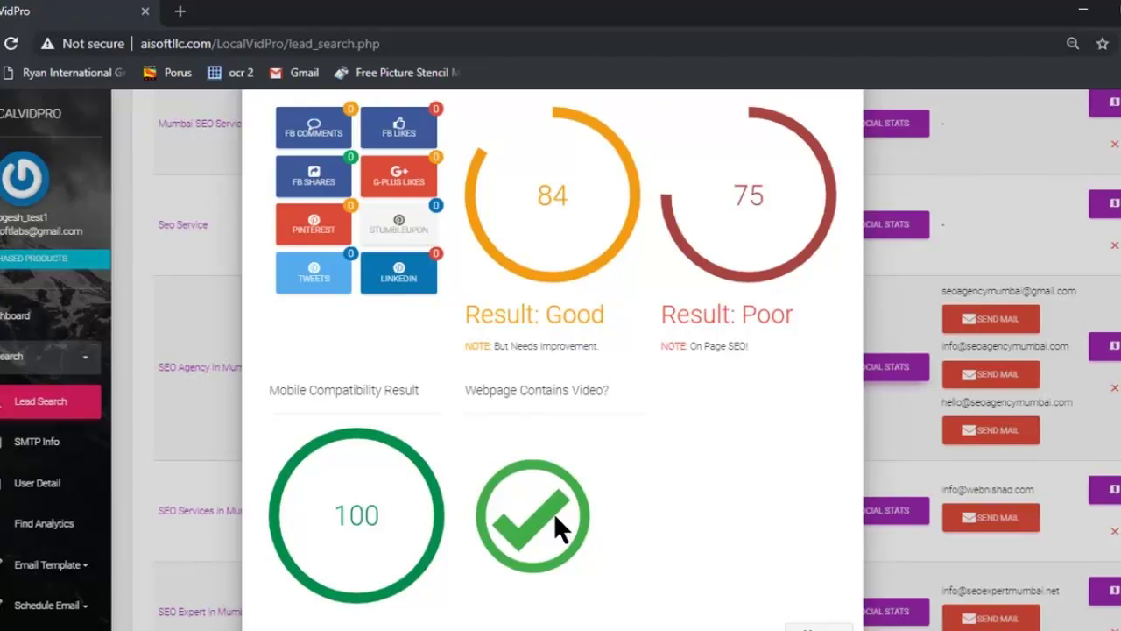
scroll(554, 524, "up", 1)
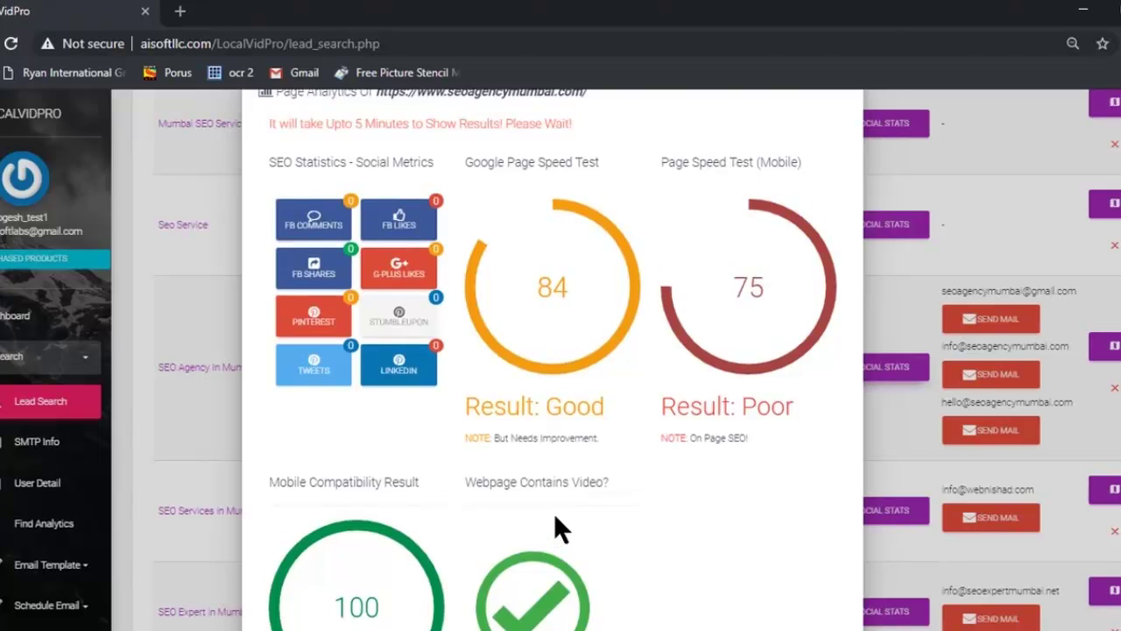
scroll(555, 524, "up", 1)
scroll(677, 316, "down", 2)
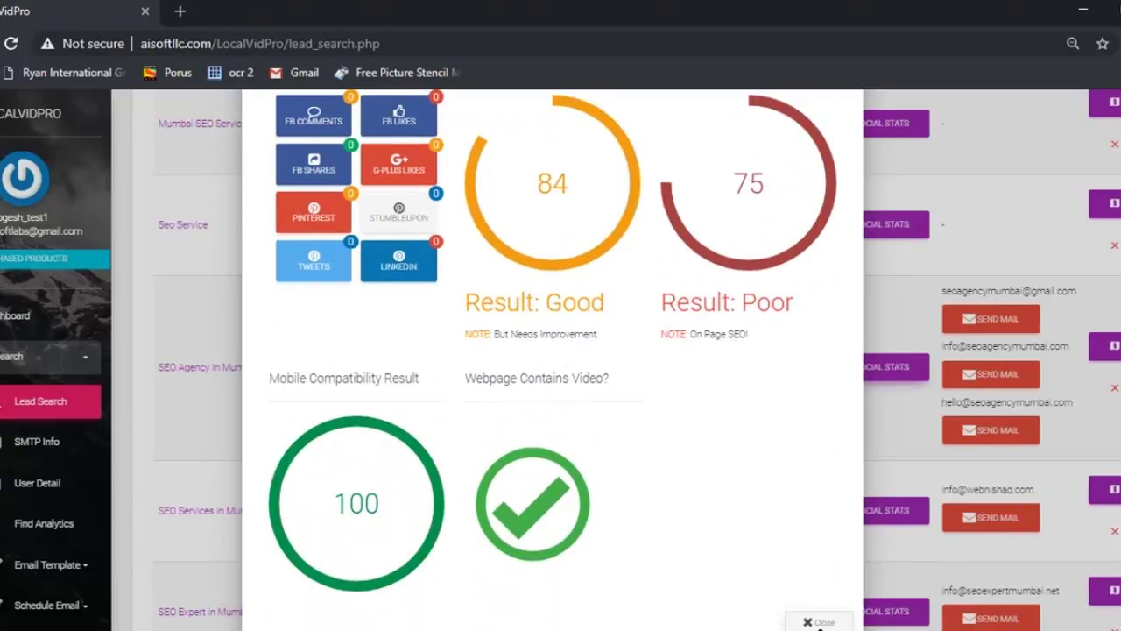
left_click(818, 621)
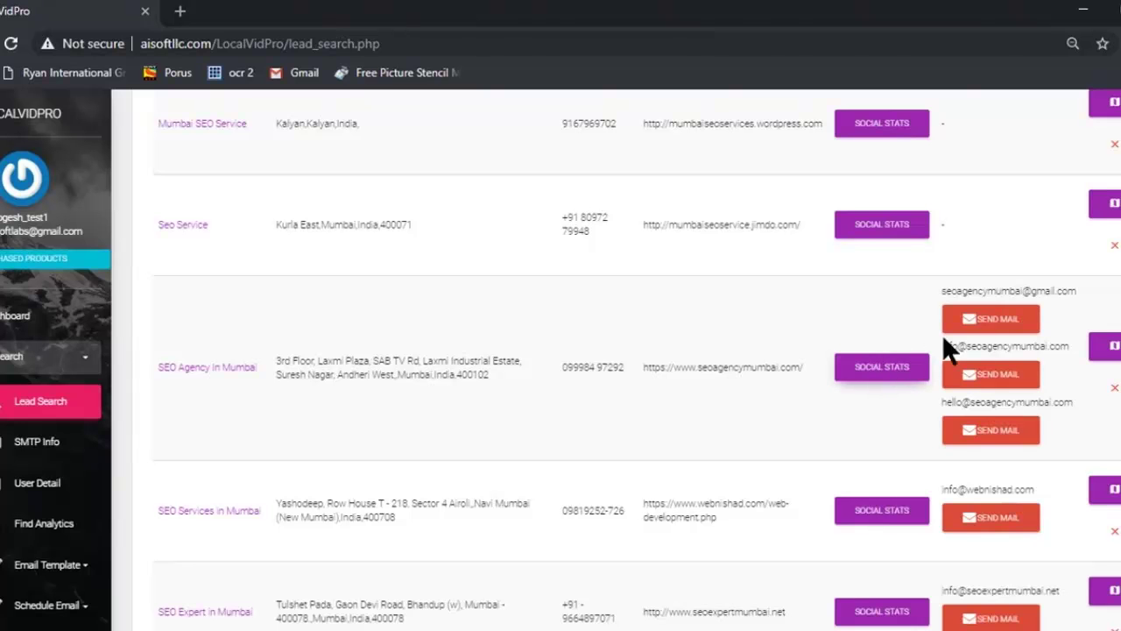
left_click(981, 321)
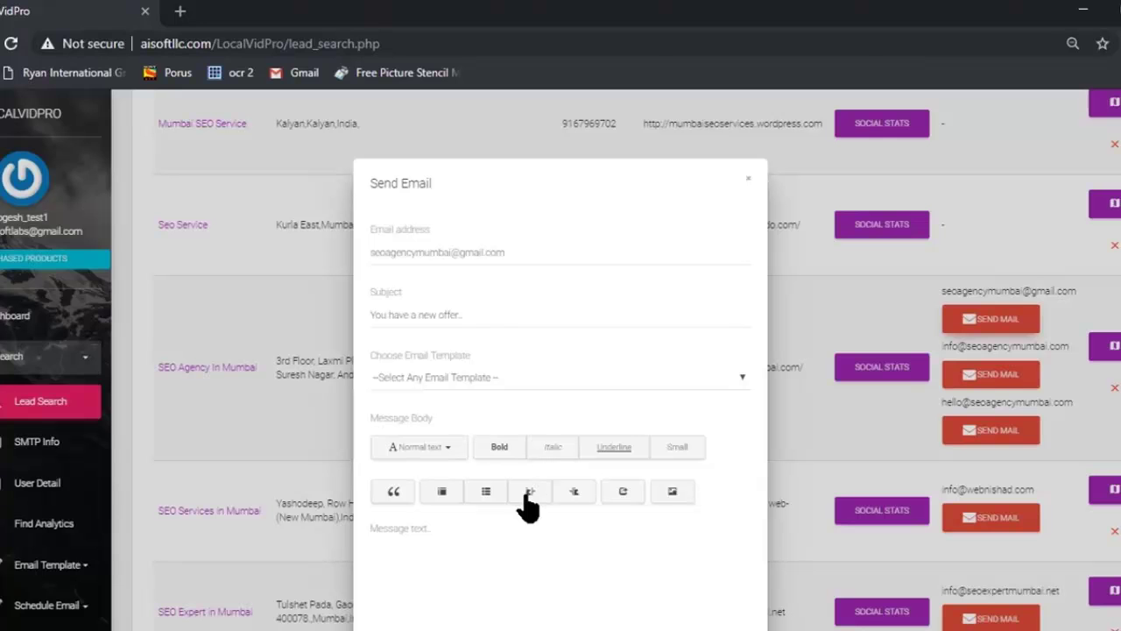
left_click(749, 183)
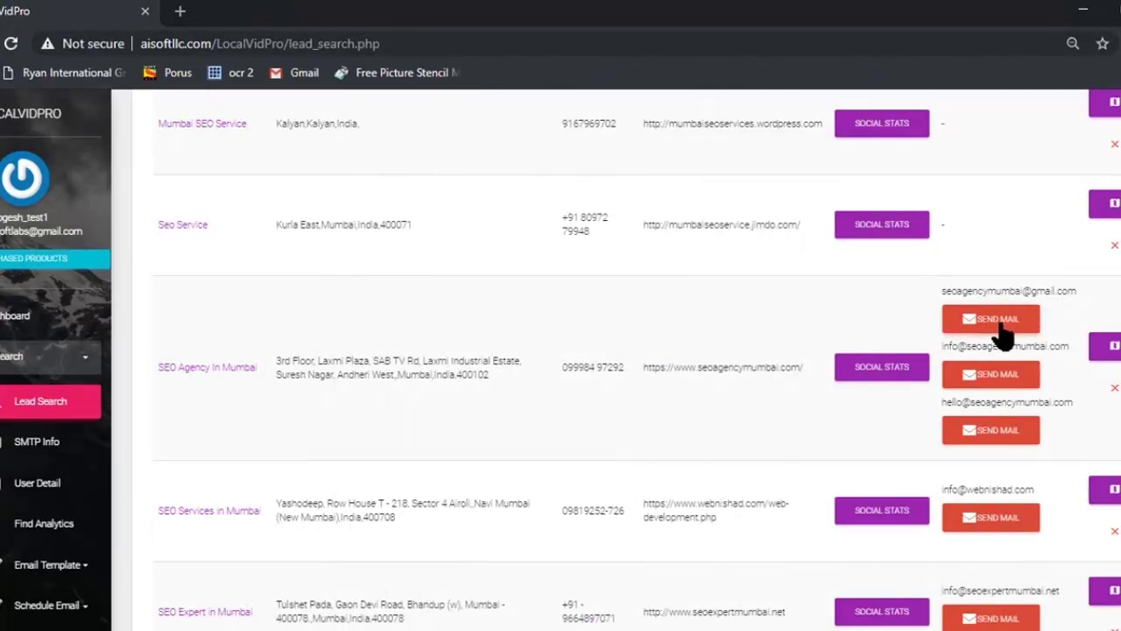
scroll(17, 508, "down", 2)
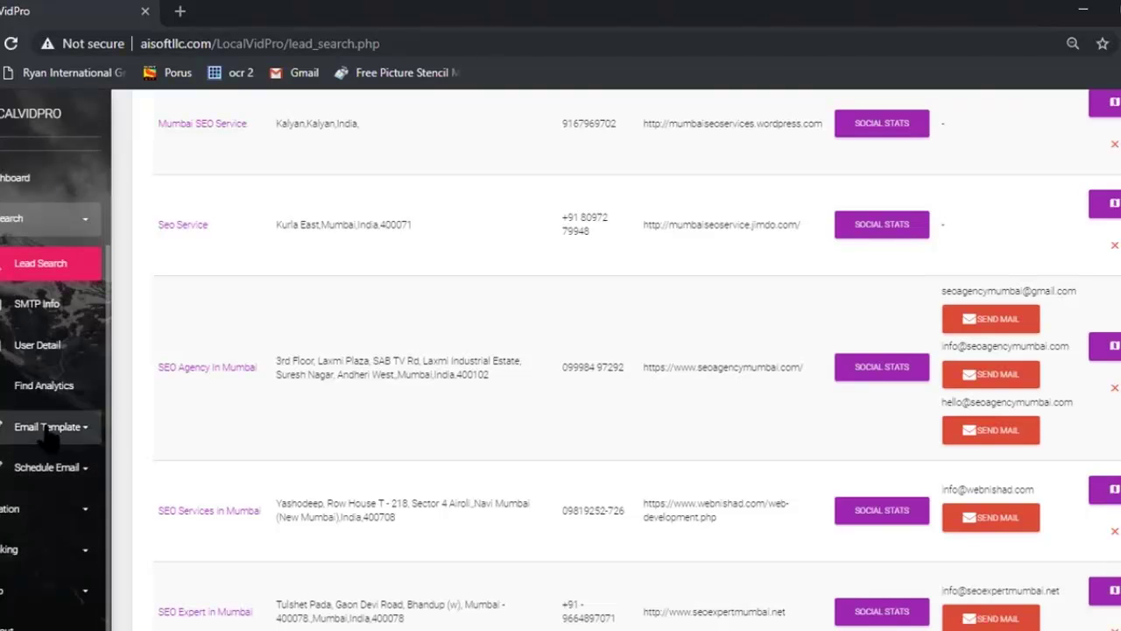
scroll(23, 526, "down", 1)
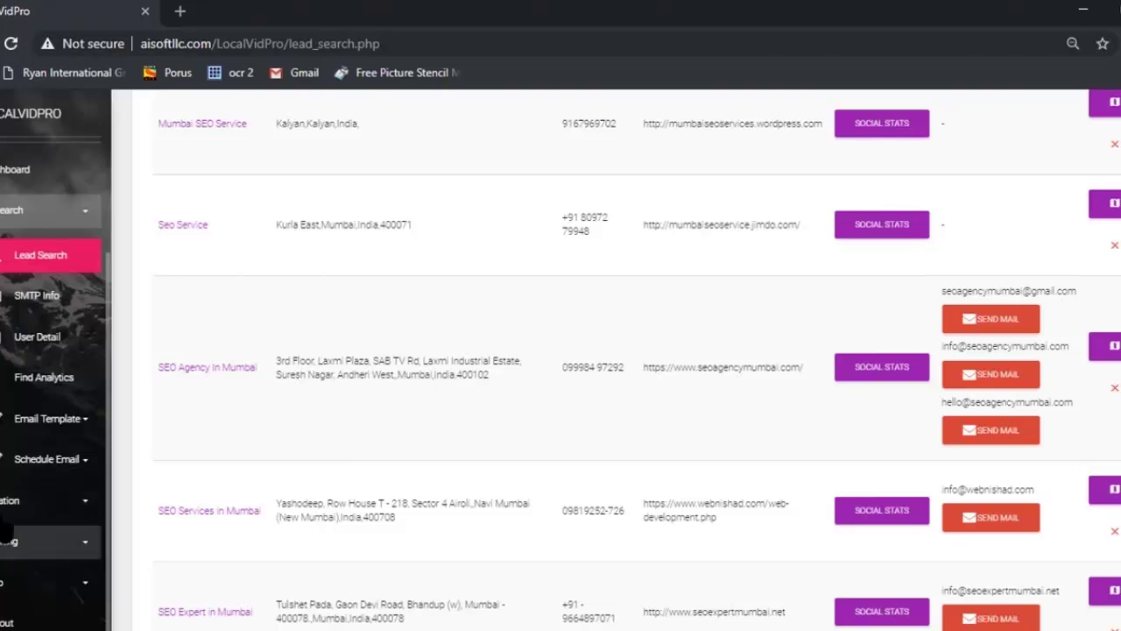
left_click(12, 547)
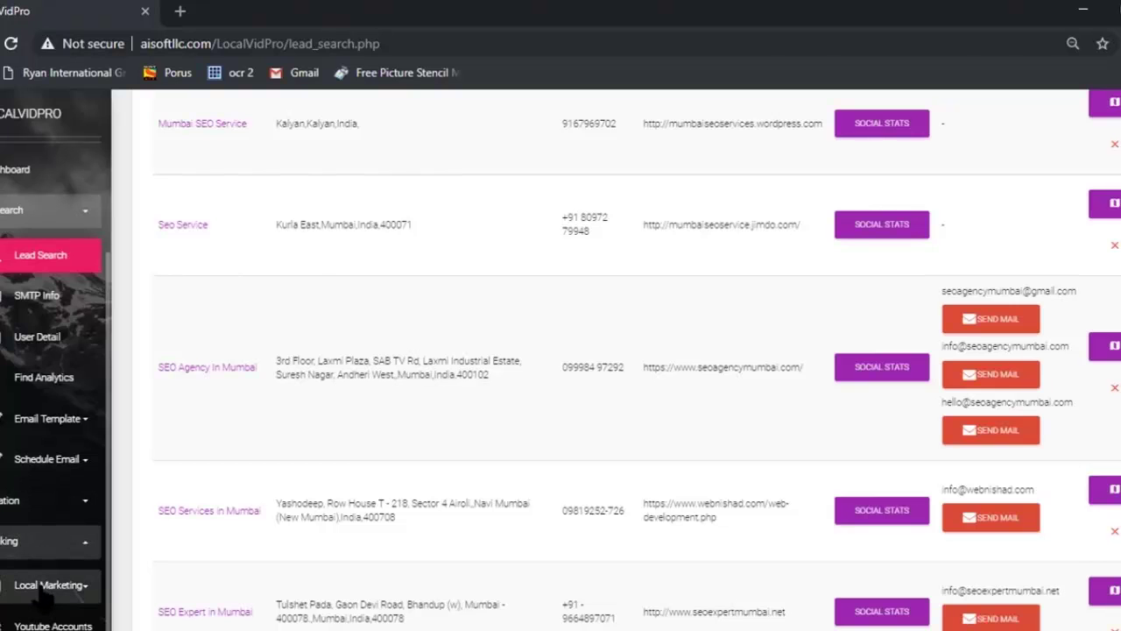
Open the Add Live Streaming Events form and choose continent Asia and country India
left_click(48, 585)
scroll(51, 600, "down", 2)
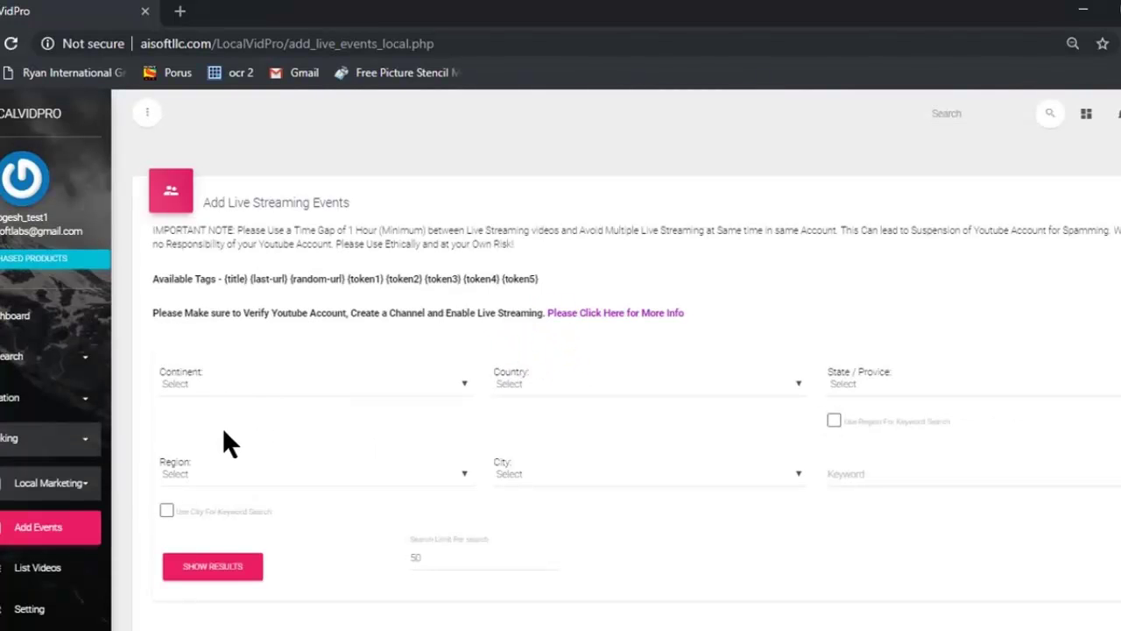
left_click(225, 383)
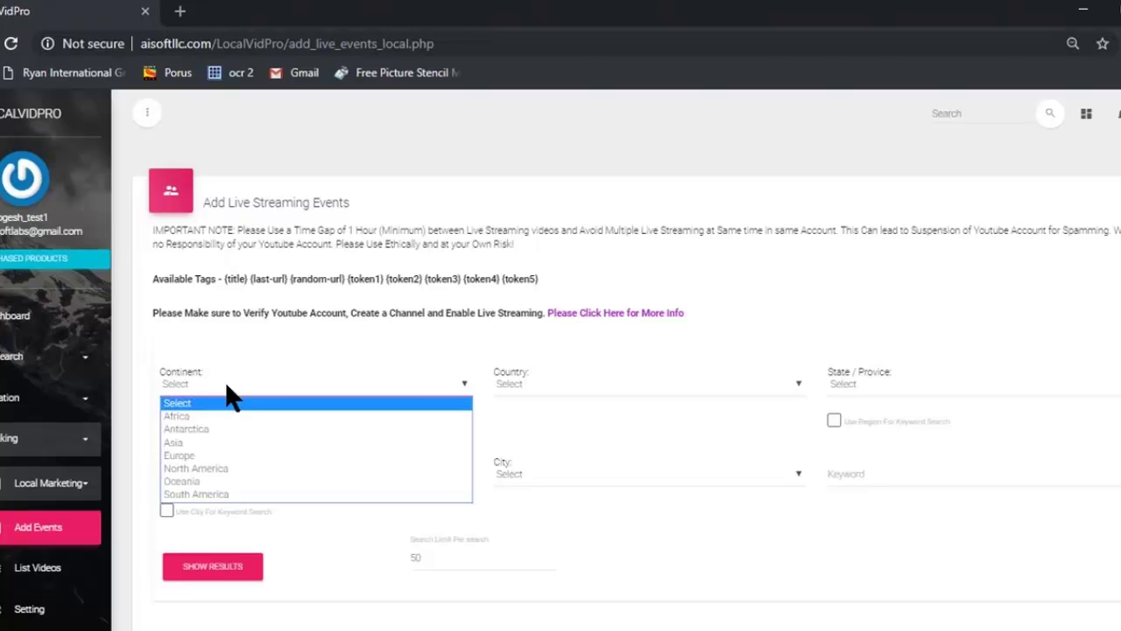
left_click(243, 444)
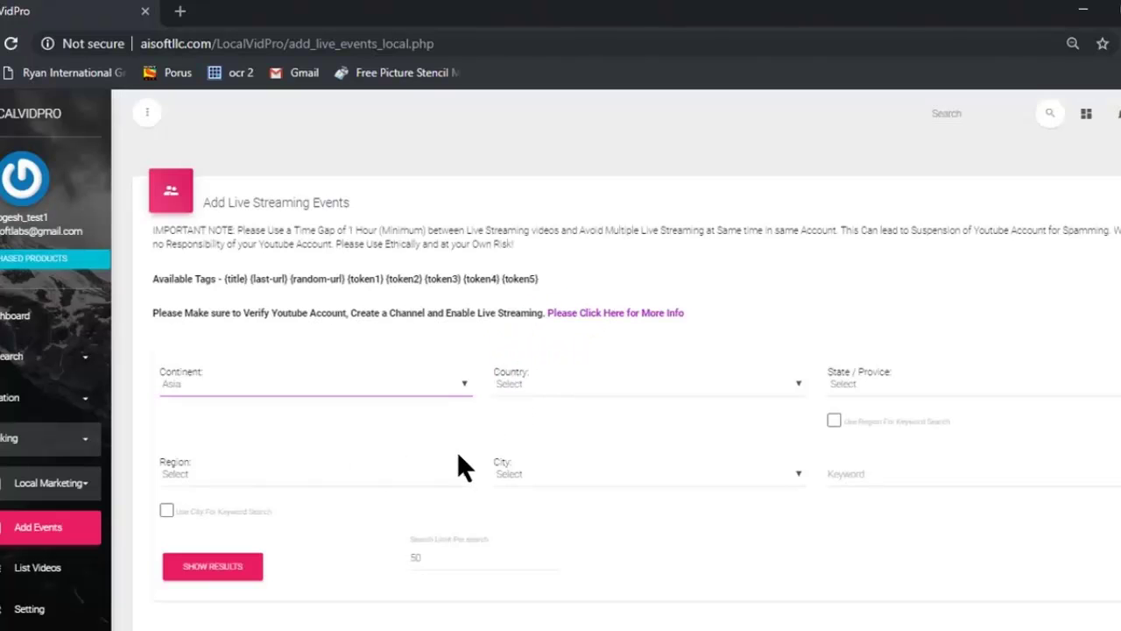
left_click(524, 387)
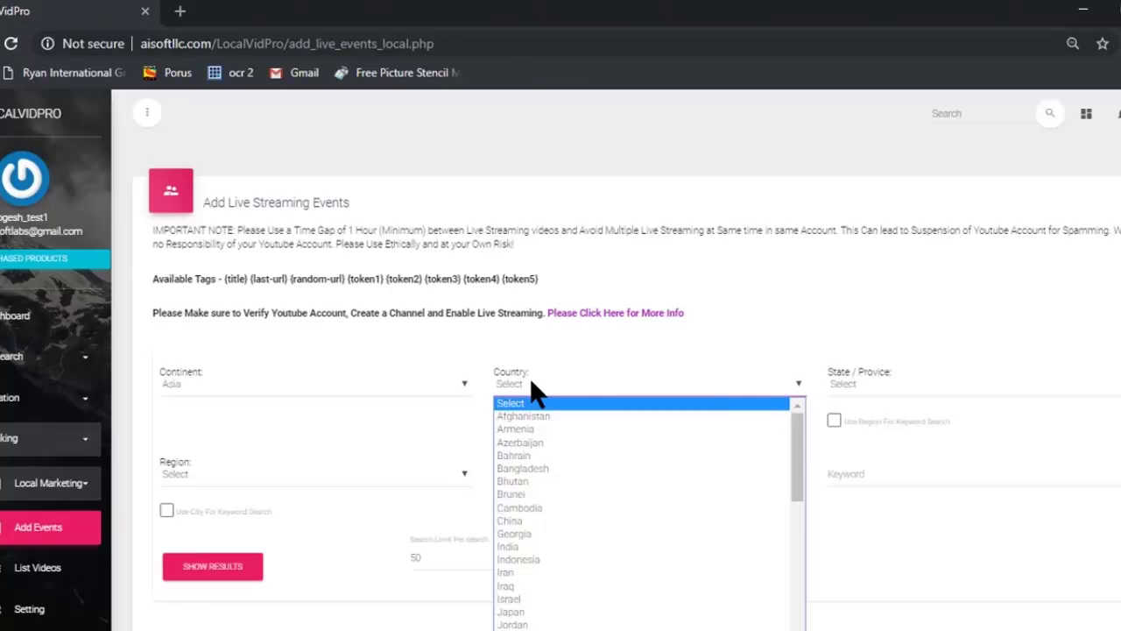
left_click(568, 545)
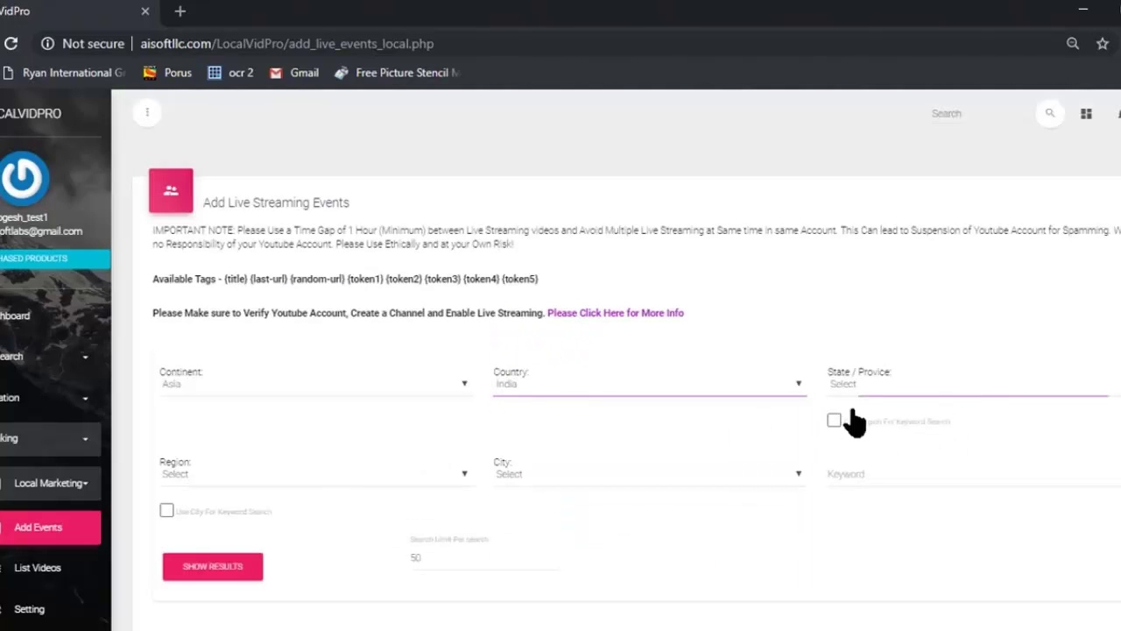
Set state Maharashtra, region Mumbai and city Fort for the event location
left_click(874, 381)
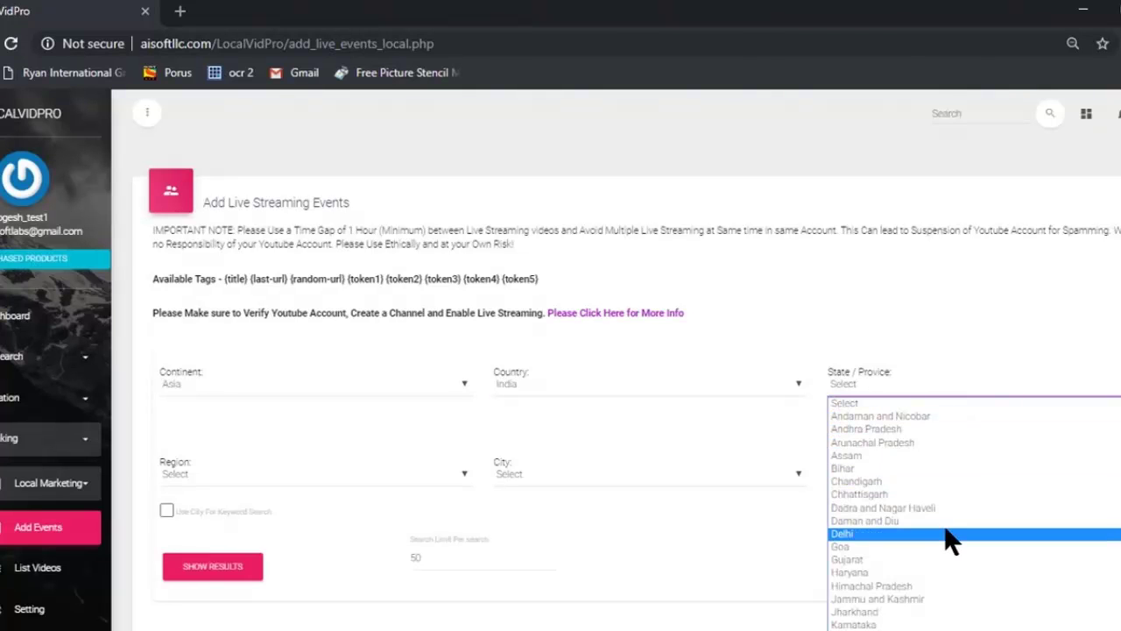
scroll(945, 526, "down", 5)
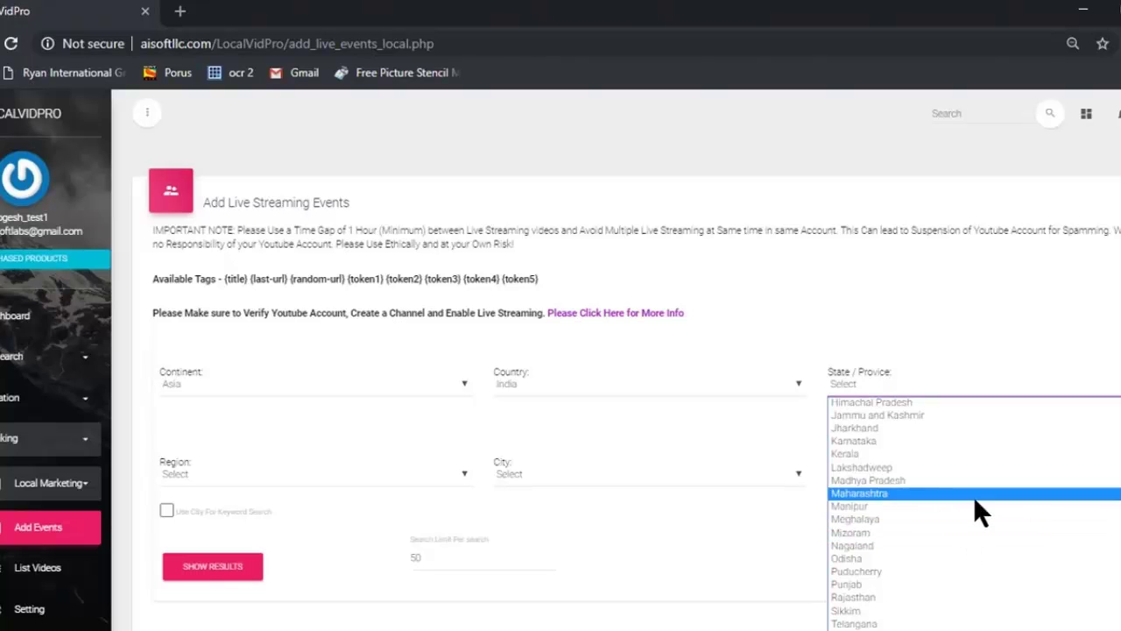
left_click(975, 501)
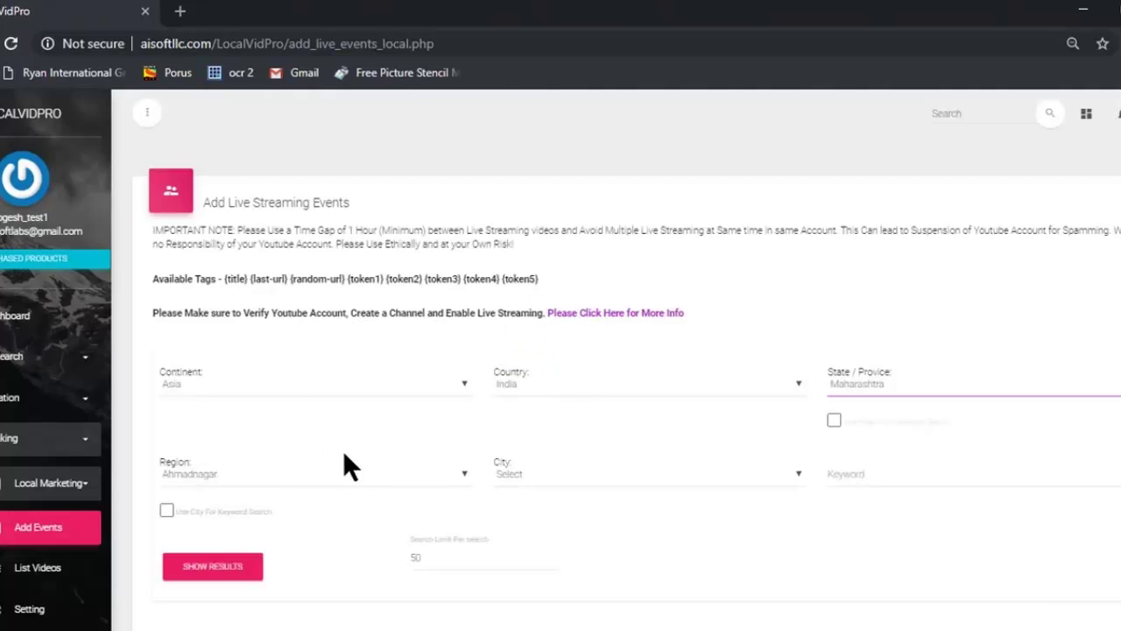
left_click(193, 478)
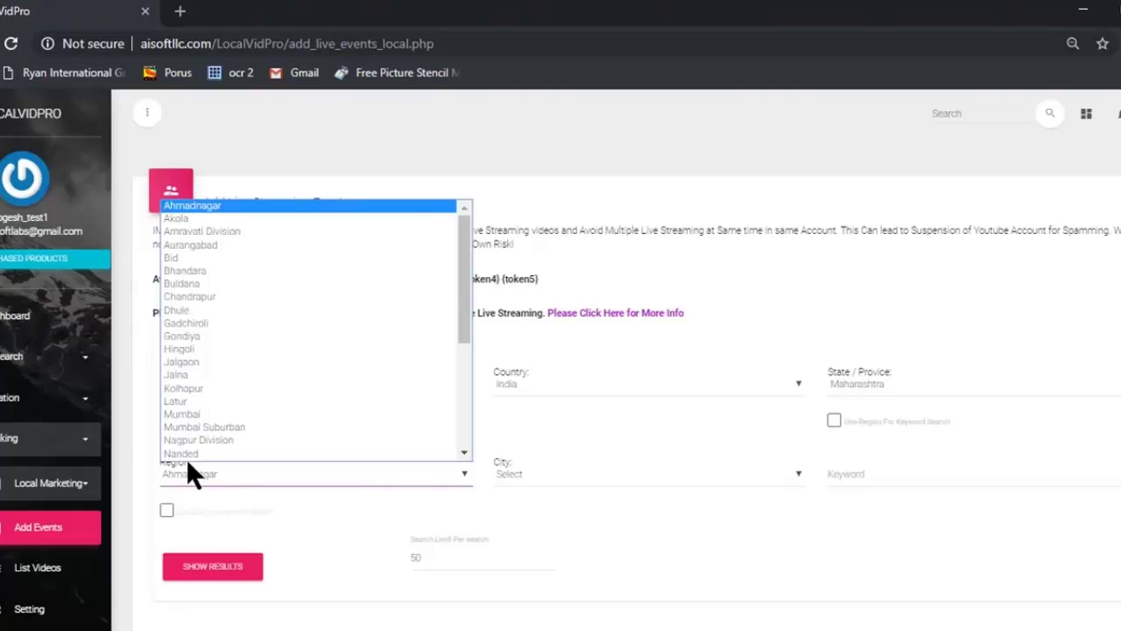
left_click(236, 416)
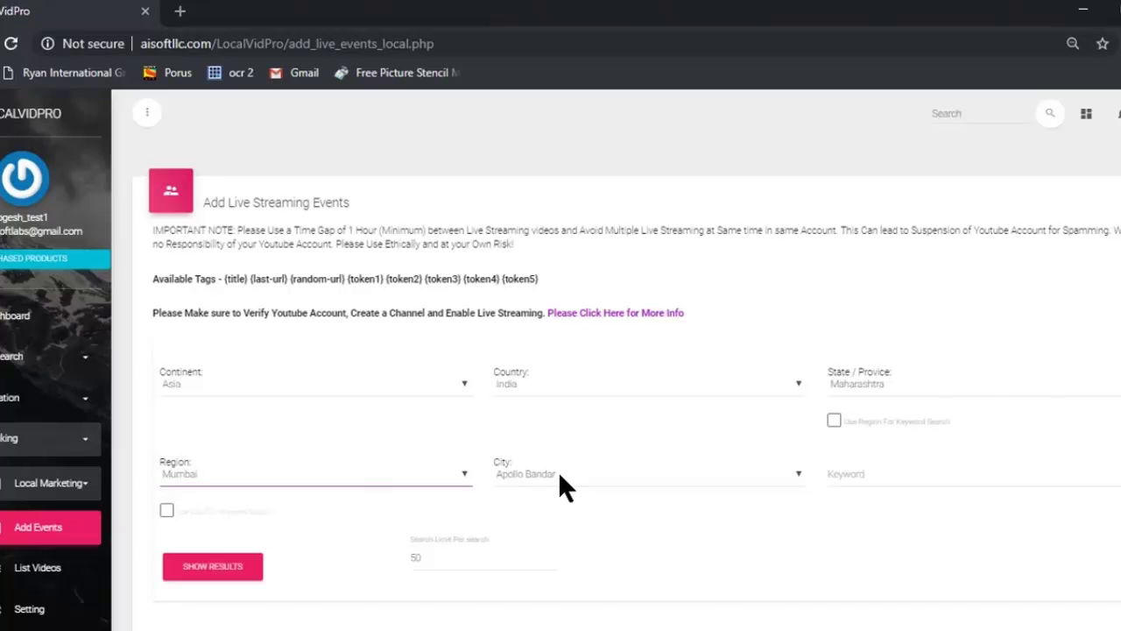
left_click(561, 477)
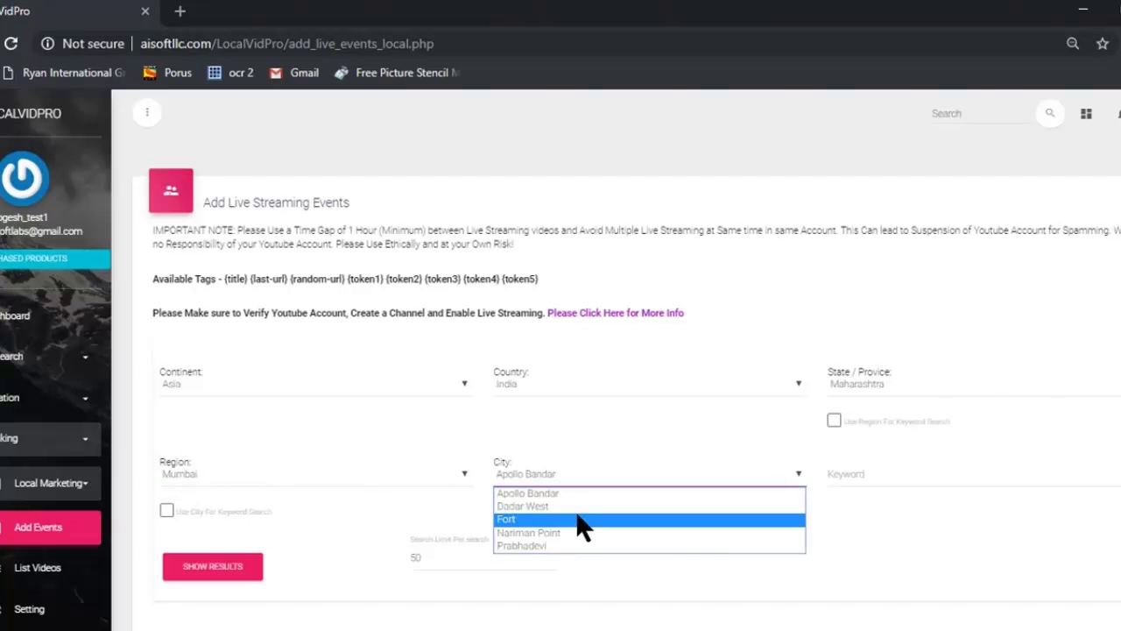
left_click(576, 517)
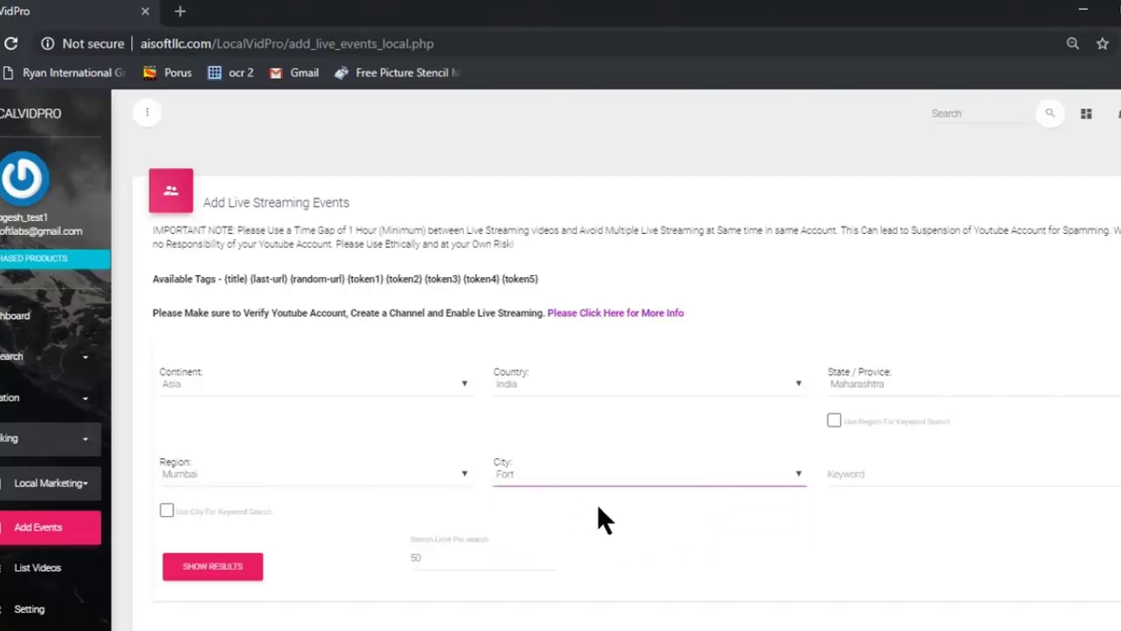
left_click(920, 479)
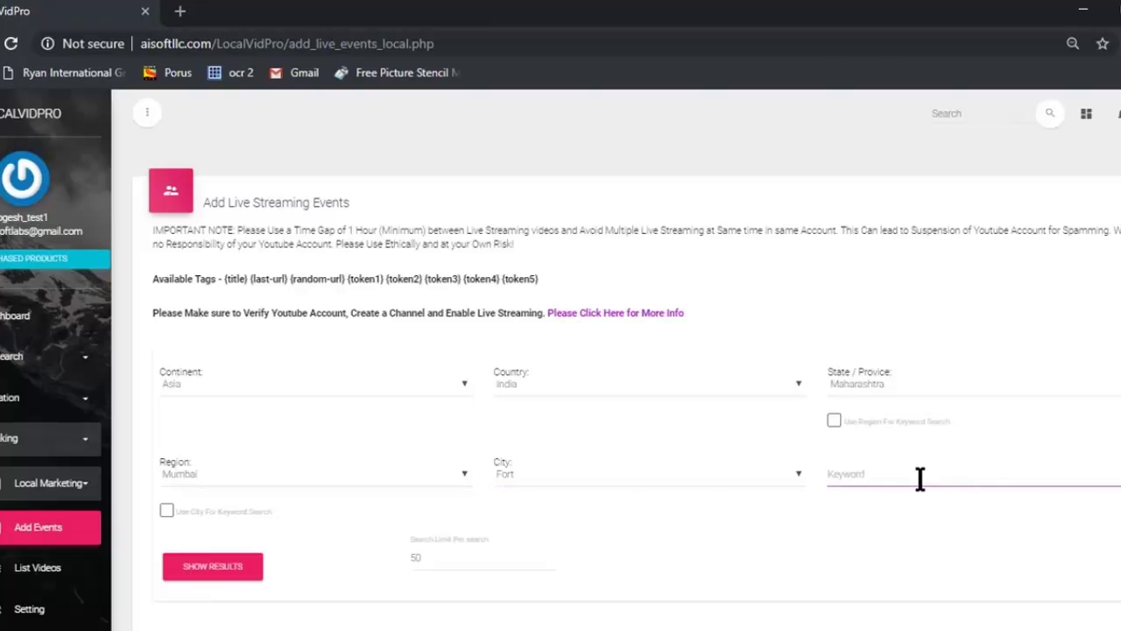
Enter 'Seo Service In Mumbai' as the event keyword and show the saved prefix options
type("Seo Service In Mumbai")
scroll(955, 474, "down", 2)
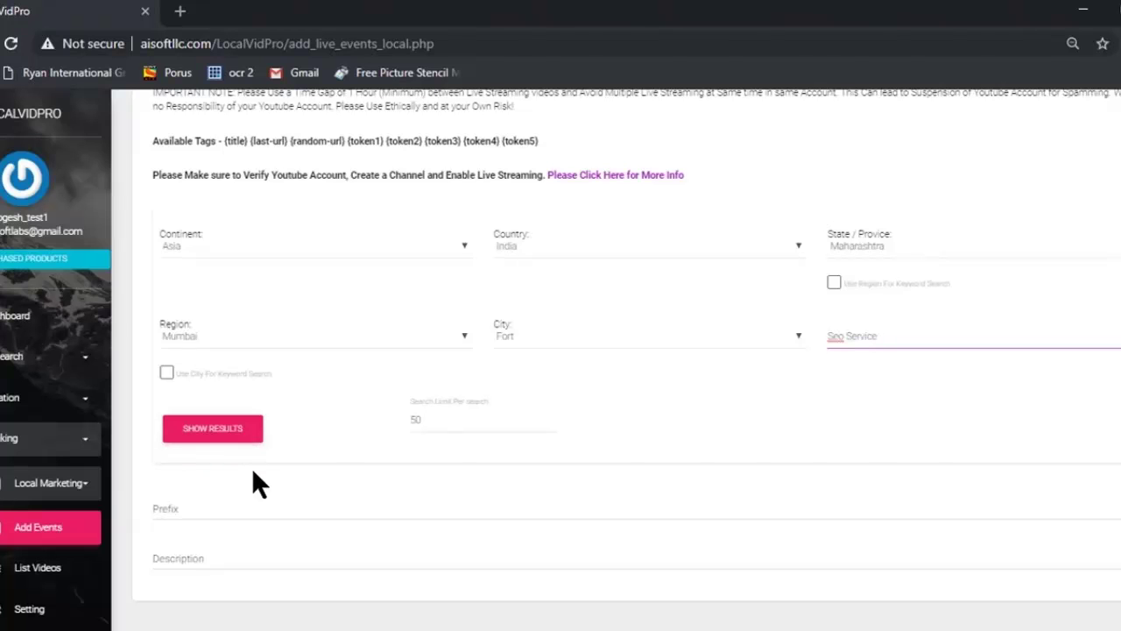
scroll(249, 486, "down", 1)
left_click(165, 485)
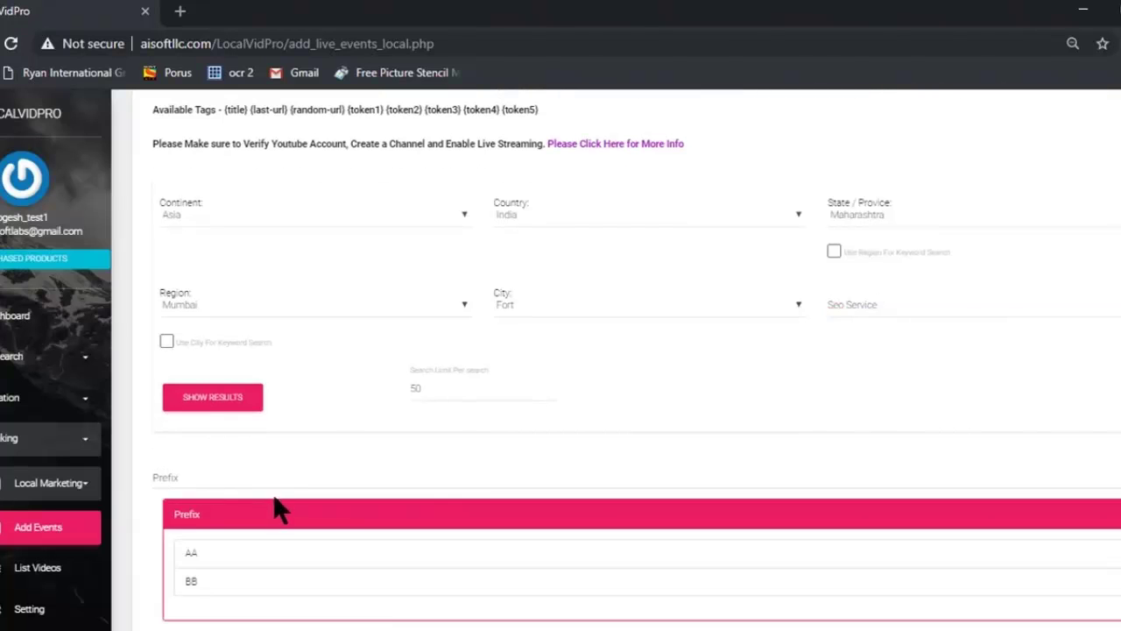
scroll(275, 524, "down", 2)
scroll(232, 502, "down", 2)
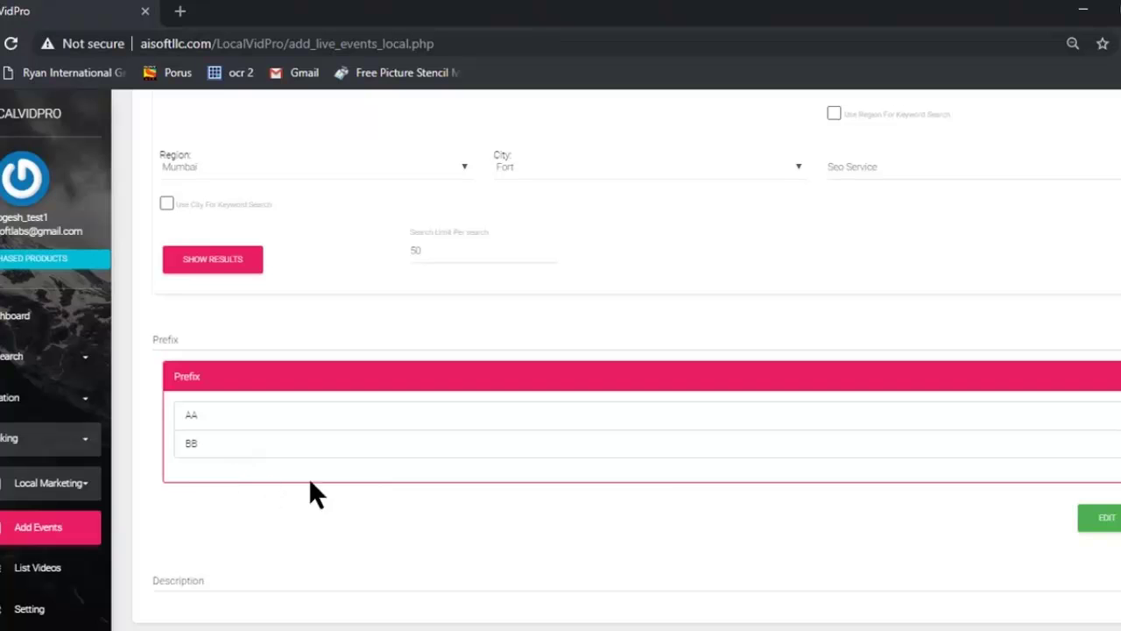
Replace prefixes AA and BB with Best and Affordable and submit them
left_click(1107, 518)
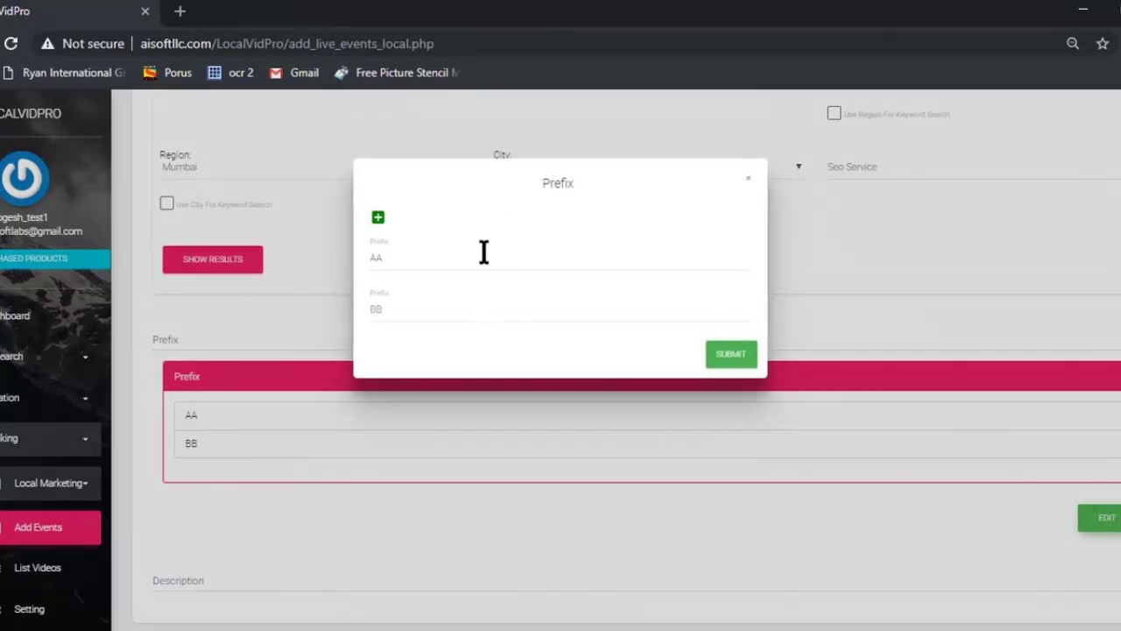
left_click(396, 261)
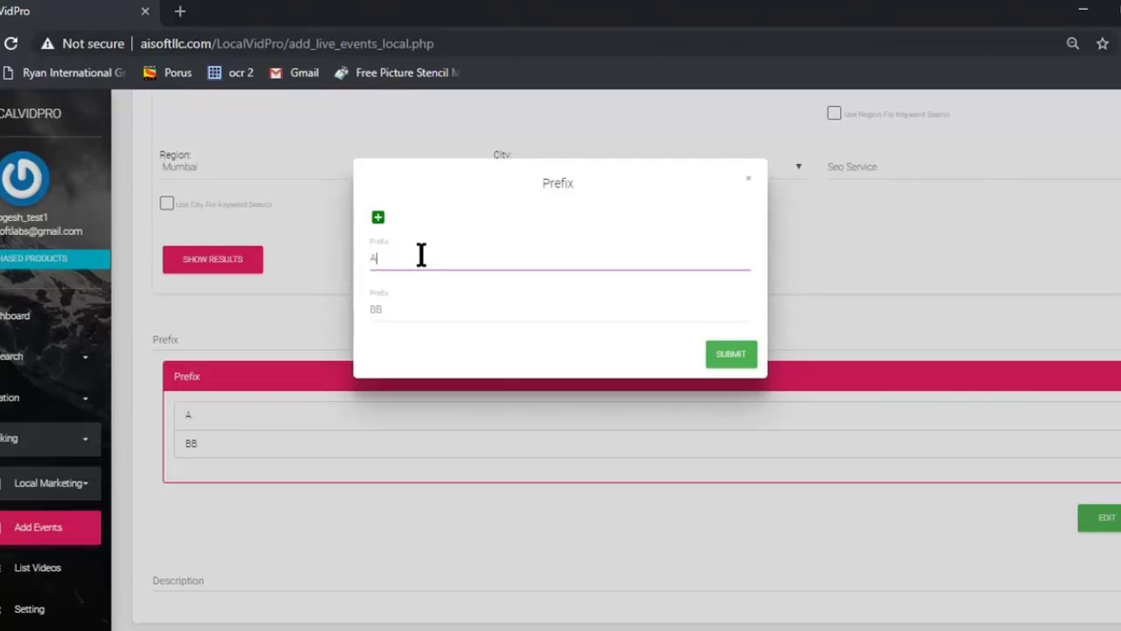
key("BackSpace")
type("Ves")
key("BackSpace")
key("BackSpace")
type("B")
left_click(394, 309)
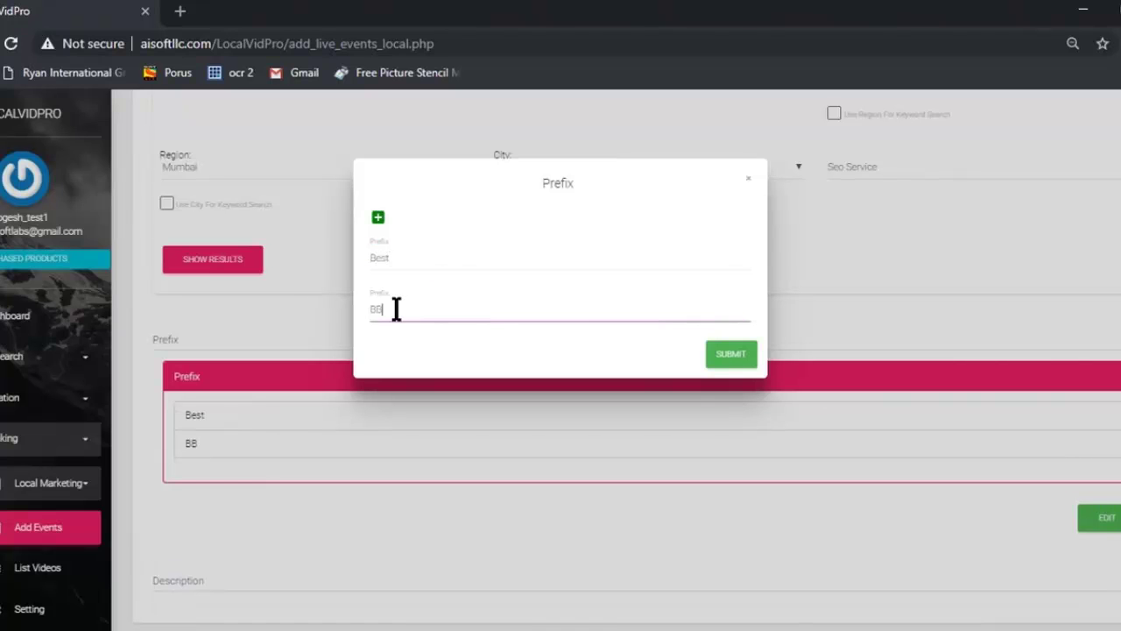
key("BackSpace")
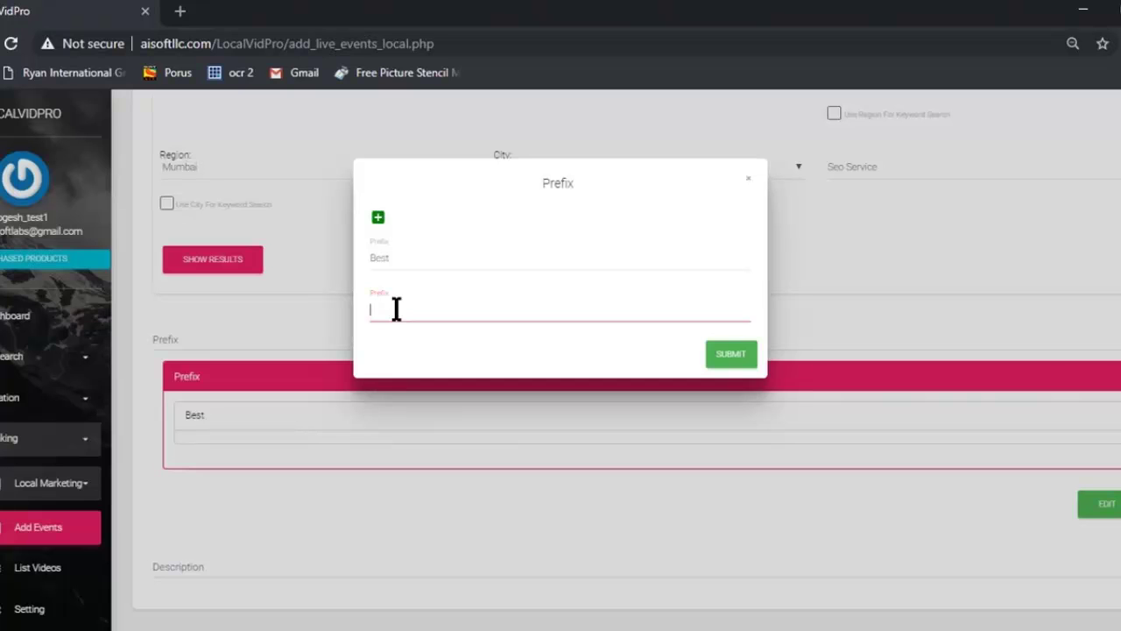
type("Affordable")
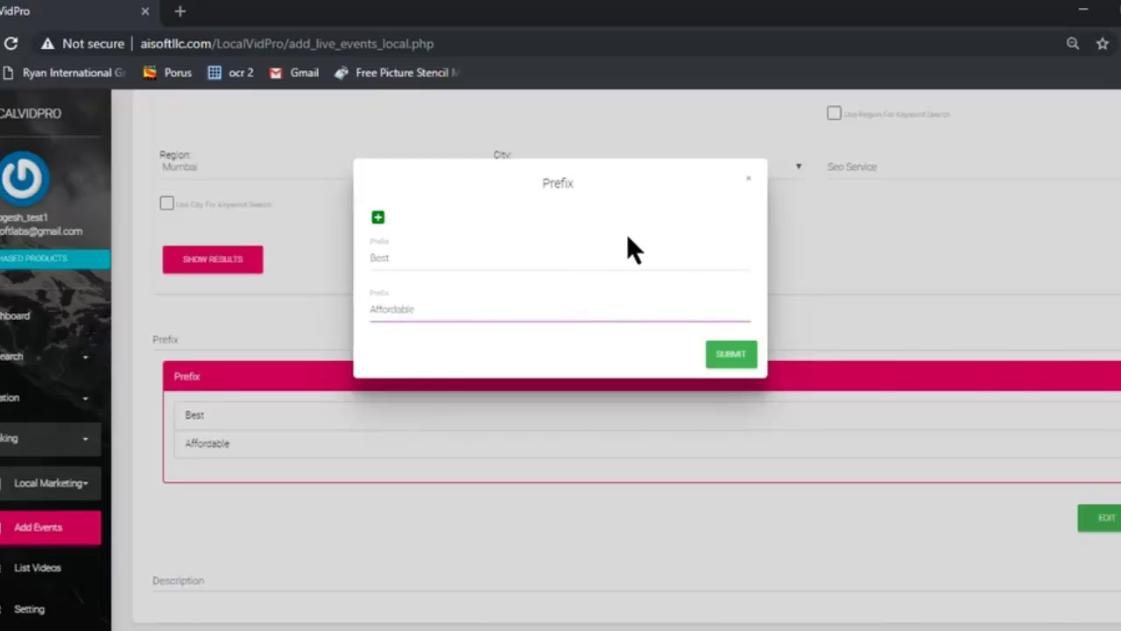
left_click(733, 354)
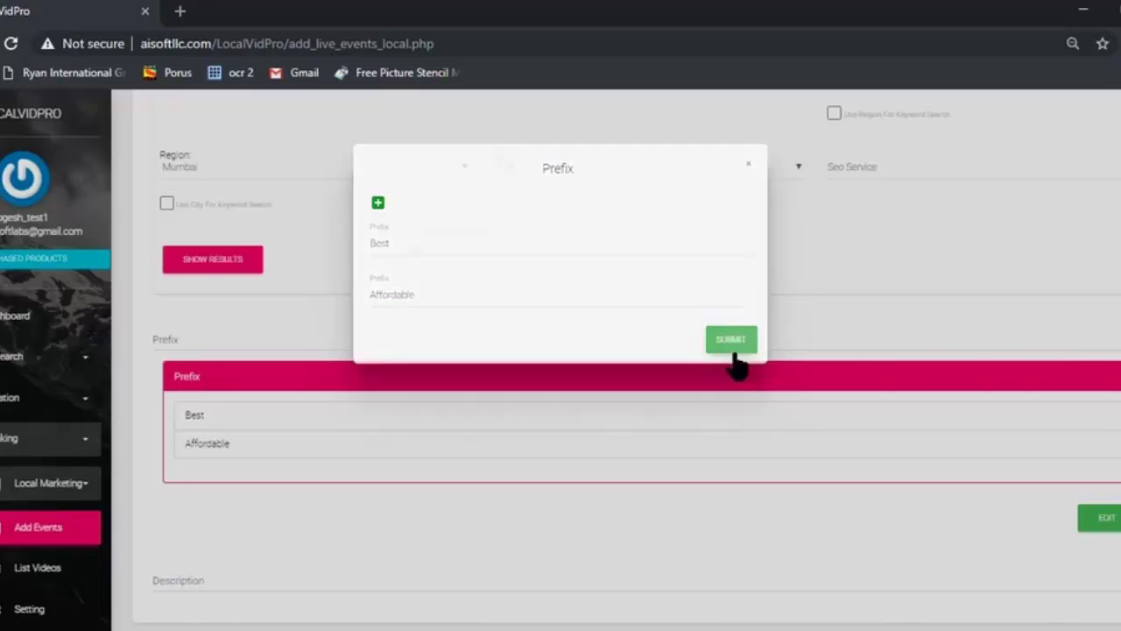
Generate the Best and Affordable Seo Service live events for the cities around Fort, Mumbai
scroll(771, 438, "down", 1)
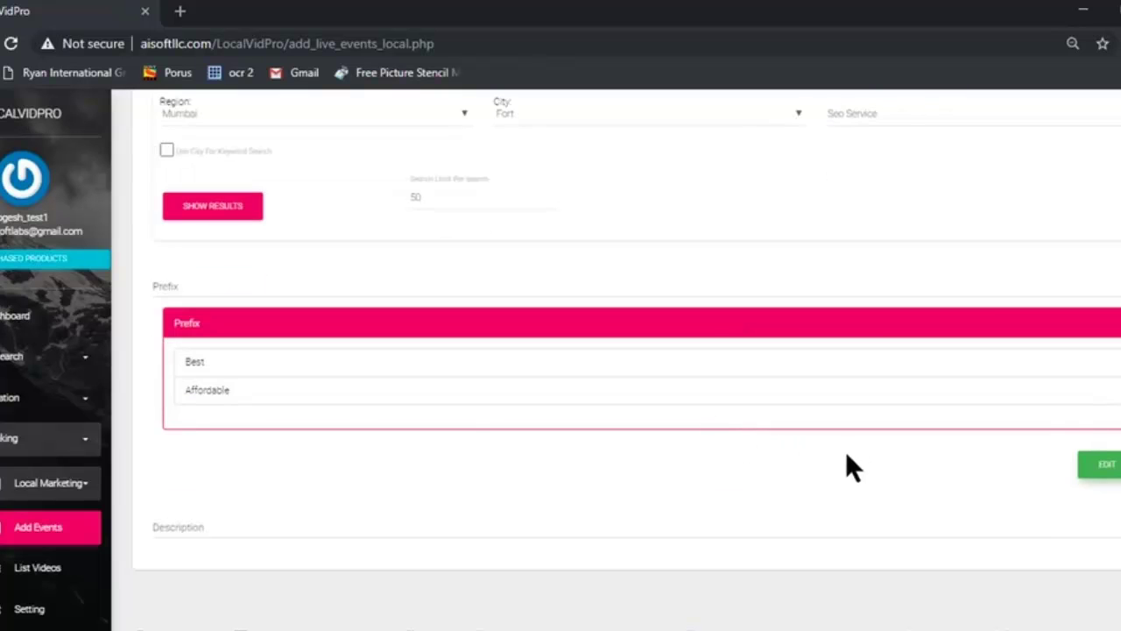
scroll(263, 356, "up", 1)
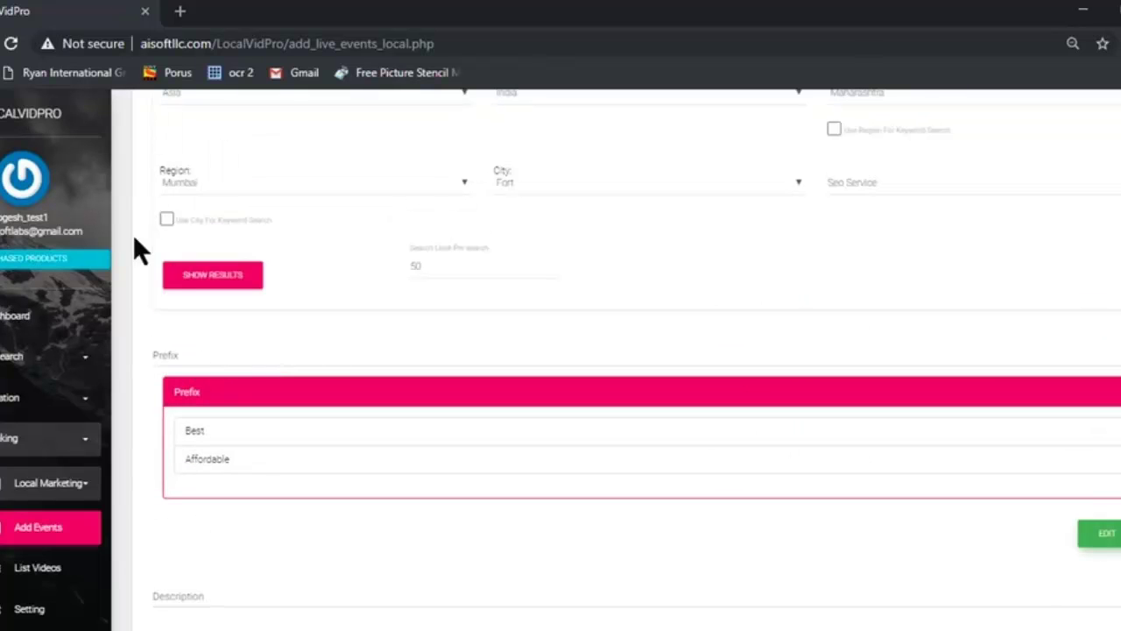
left_click(187, 277)
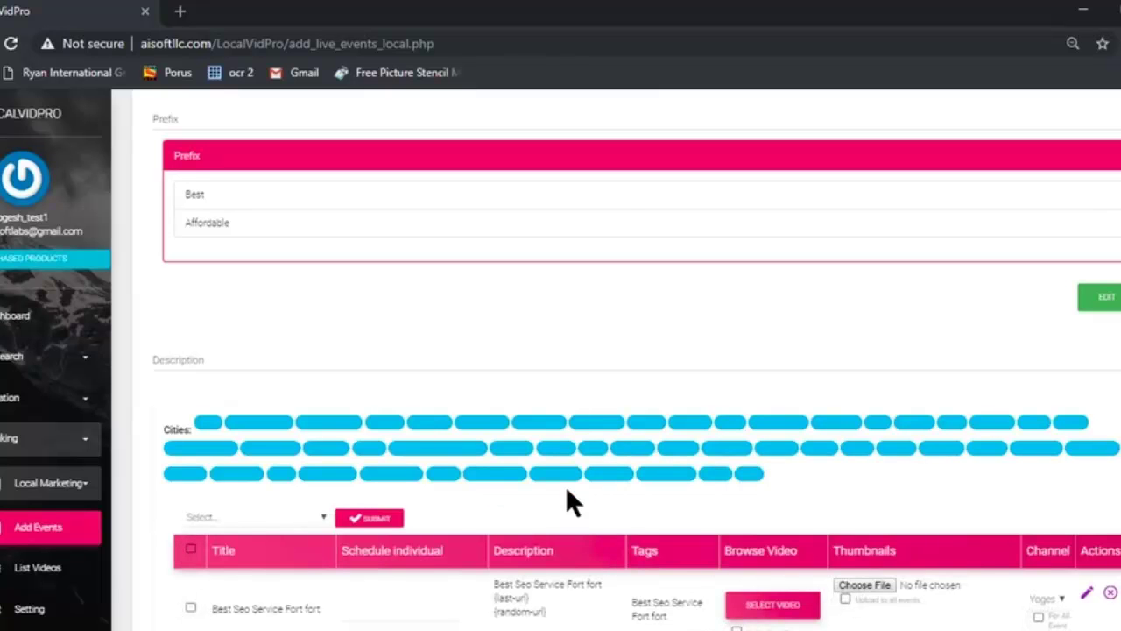
Review the generated rows such as 'Best Seo Service Fort fort' and 'Affordable Seo Service fort'
scroll(536, 502, "down", 4)
scroll(532, 517, "down", 3)
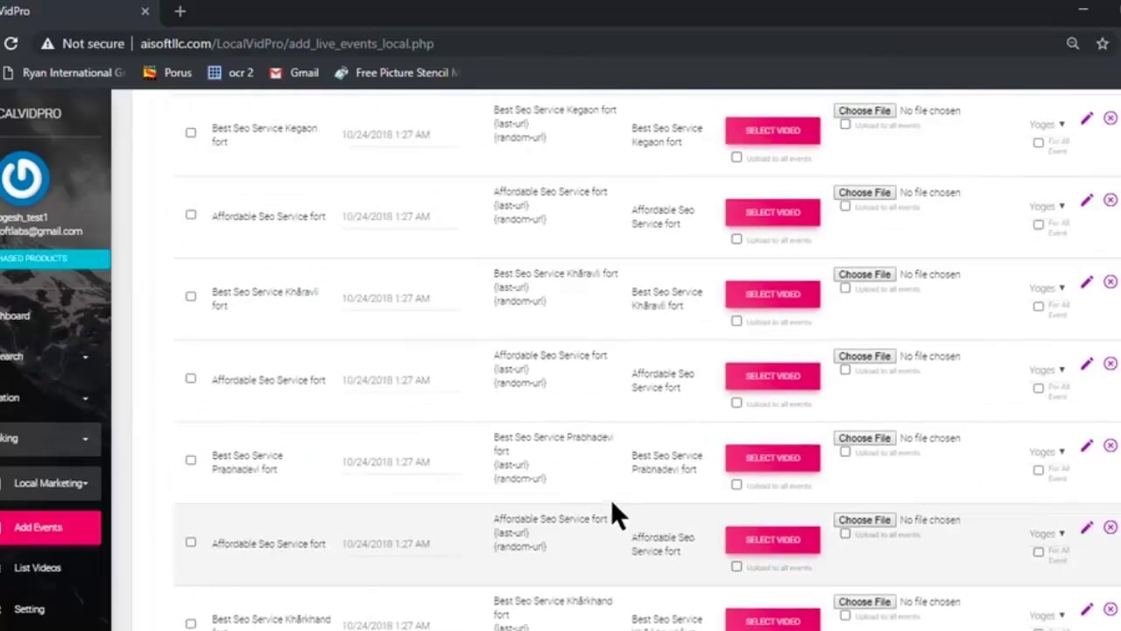
scroll(614, 514, "down", 2)
scroll(604, 500, "down", 2)
scroll(605, 493, "up", 4)
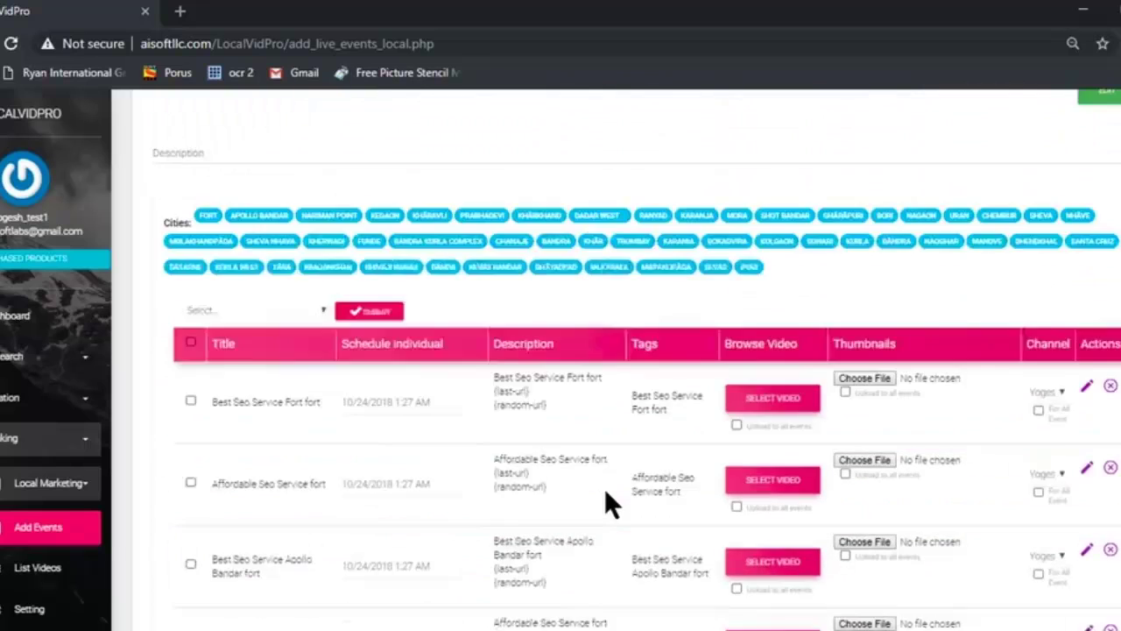
scroll(604, 493, "down", 4)
scroll(605, 492, "down", 5)
scroll(606, 492, "down", 3)
scroll(606, 492, "down", 3)
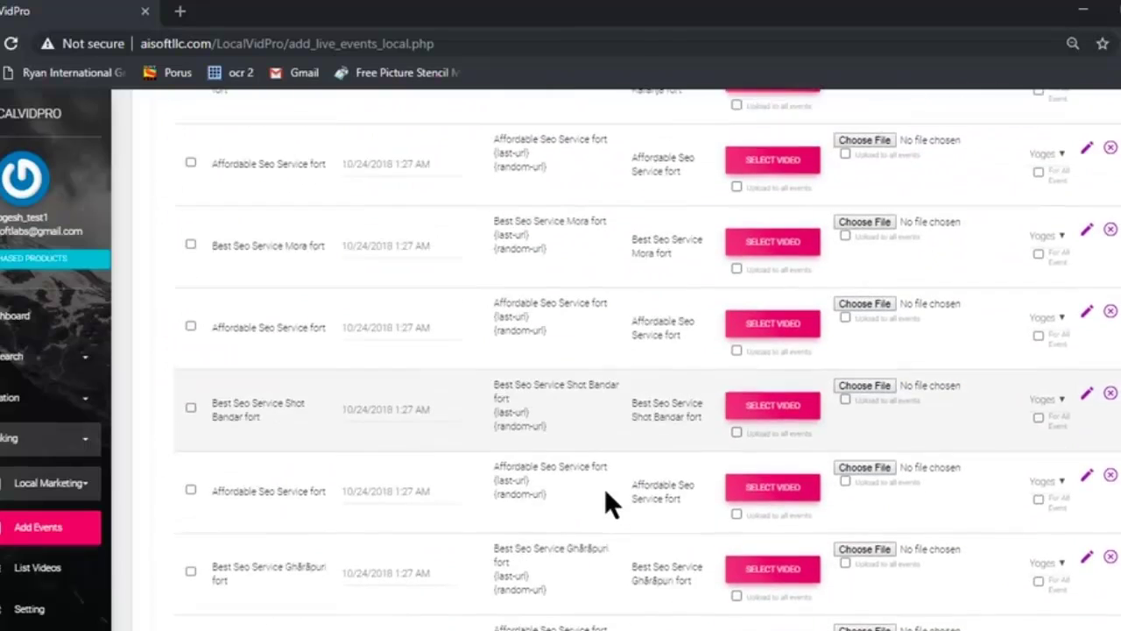
scroll(606, 493, "down", 3)
scroll(604, 493, "down", 3)
scroll(604, 493, "down", 3)
scroll(604, 494, "down", 3)
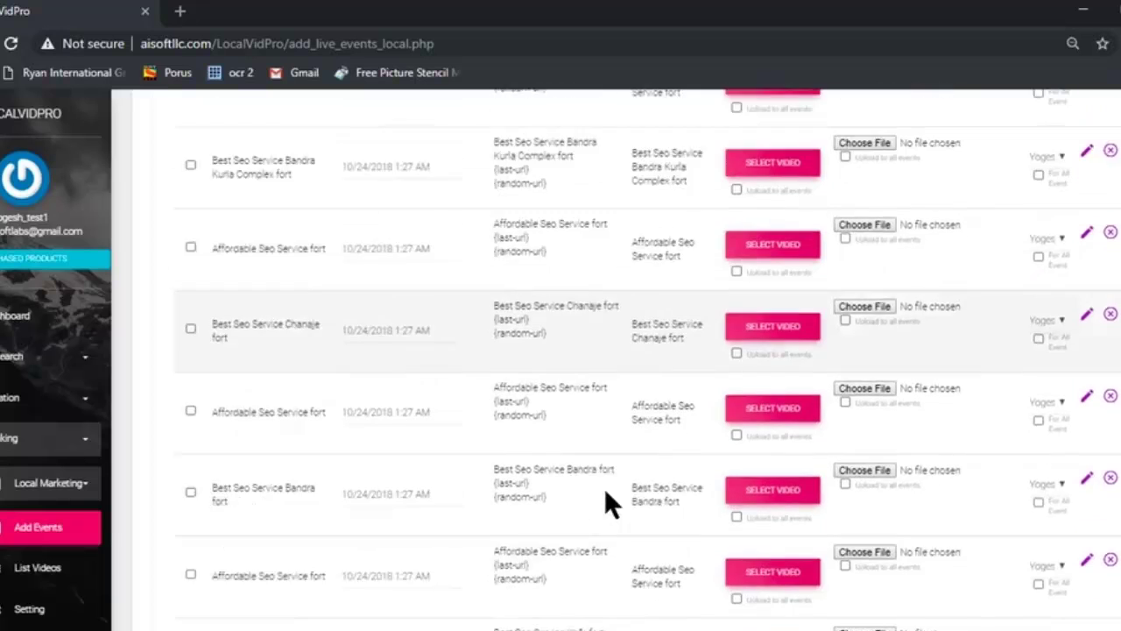
scroll(605, 493, "down", 3)
scroll(605, 494, "down", 3)
scroll(604, 488, "down", 3)
scroll(604, 488, "down", 3)
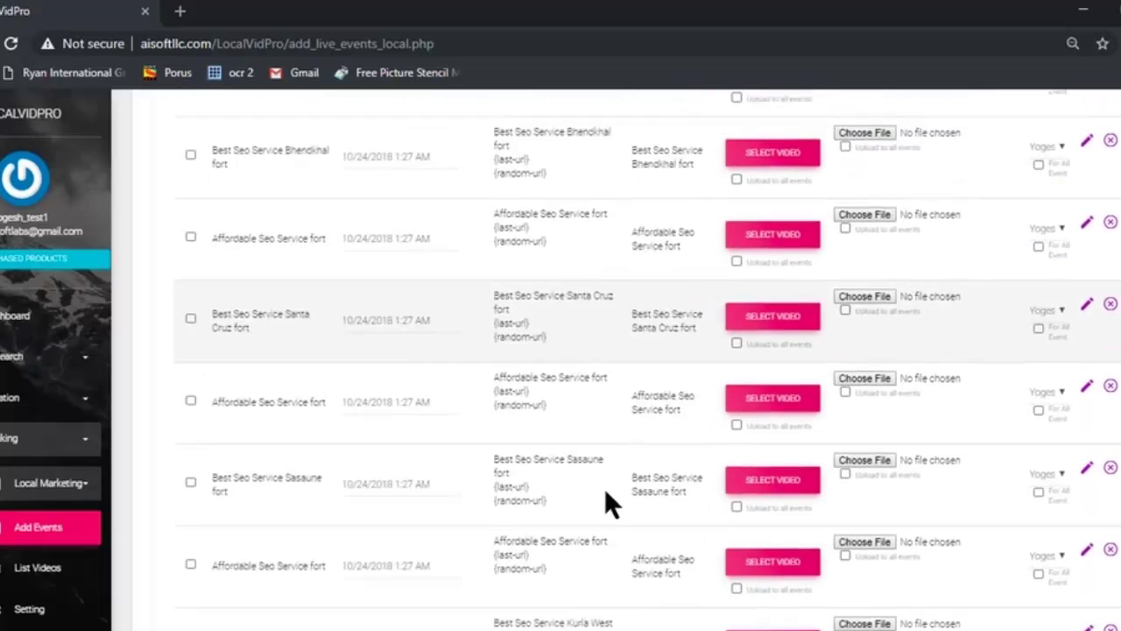
scroll(605, 488, "down", 3)
scroll(613, 488, "down", 3)
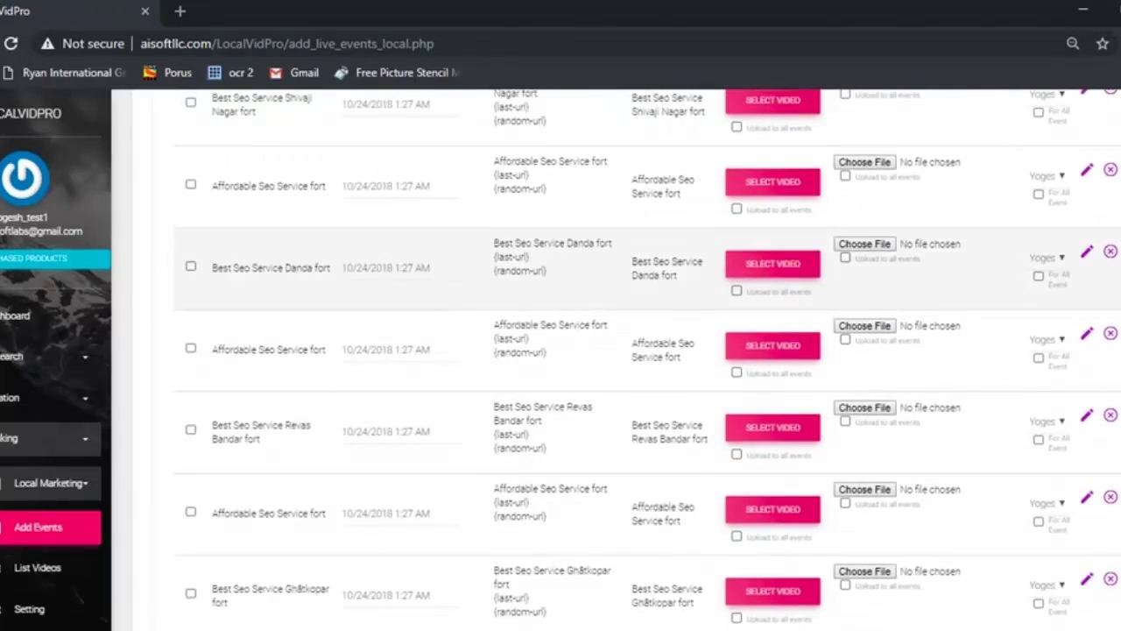
scroll(1091, 463, "down", 3)
scroll(1095, 481, "down", 2)
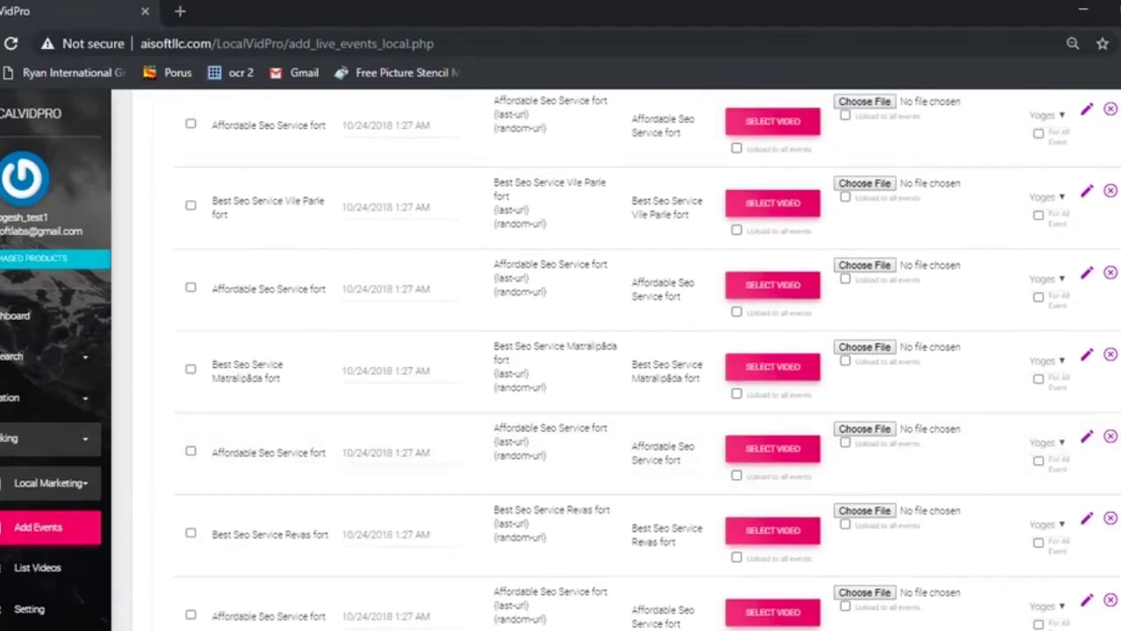
scroll(1104, 500, "down", 4)
scroll(1114, 517, "down", 3)
scroll(1017, 508, "up", 5)
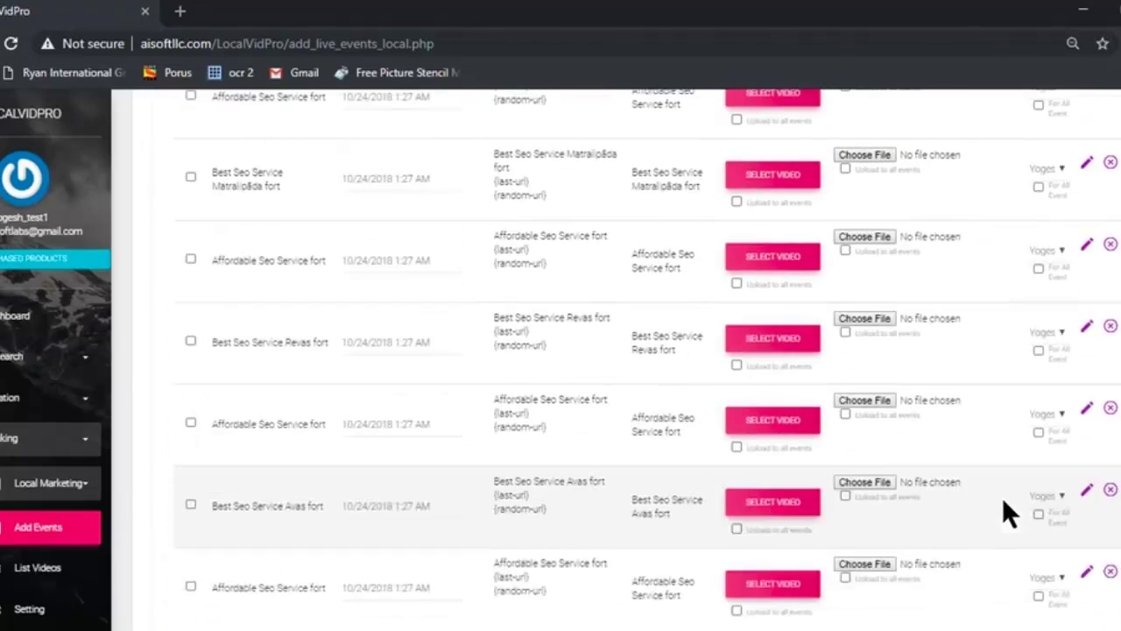
scroll(1002, 504, "up", 3)
scroll(1000, 504, "up", 3)
scroll(1001, 503, "up", 3)
scroll(1003, 506, "up", 3)
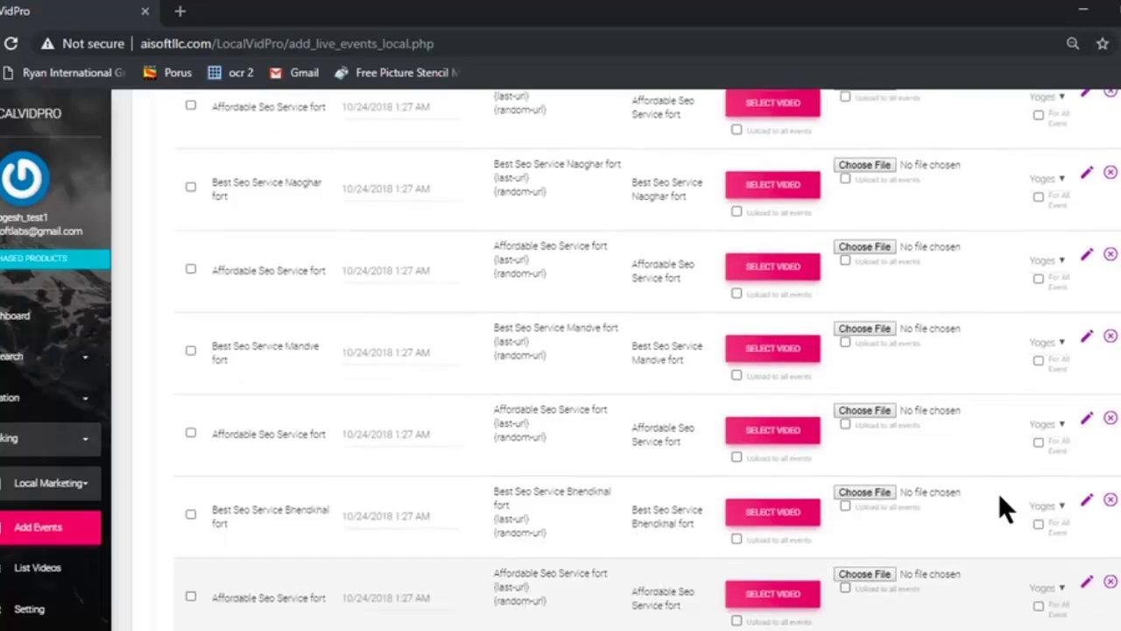
scroll(1004, 507, "up", 3)
scroll(1003, 506, "up", 3)
scroll(1003, 506, "up", 3)
scroll(1000, 500, "up", 3)
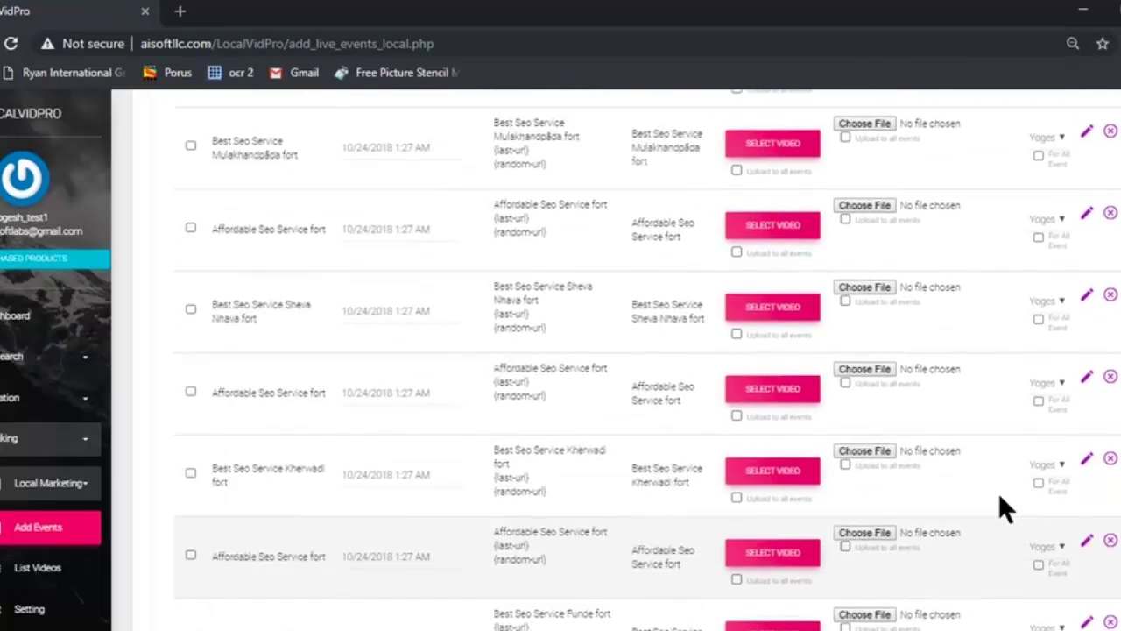
scroll(1001, 499, "up", 3)
scroll(1001, 499, "up", 3)
scroll(1001, 500, "up", 3)
scroll(1001, 500, "up", 3)
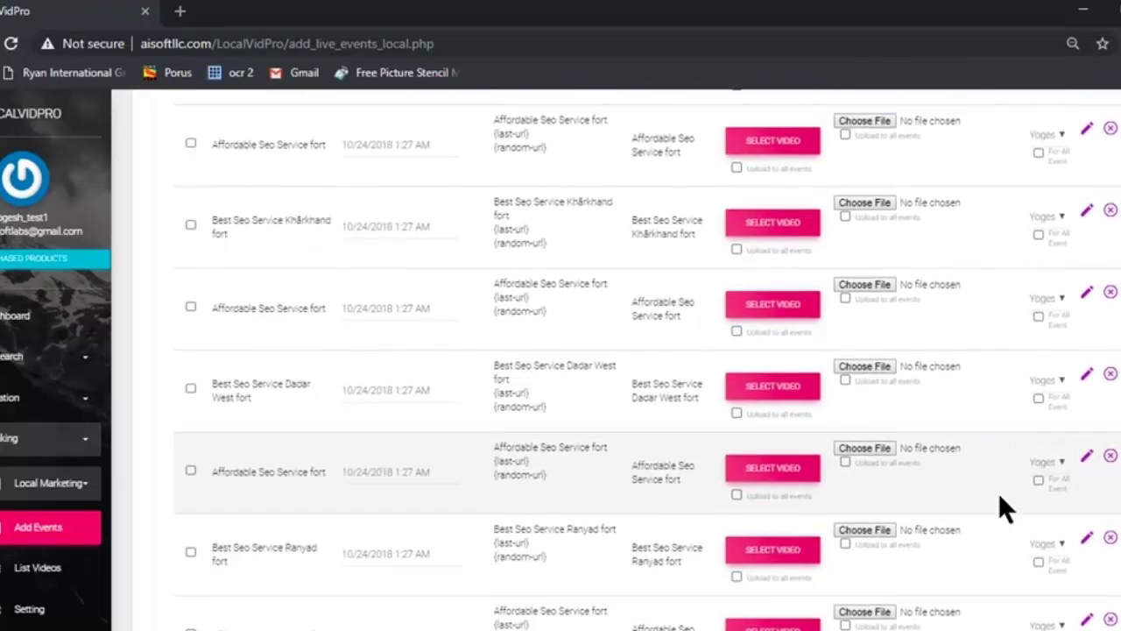
scroll(1001, 499, "up", 3)
scroll(1000, 499, "up", 3)
scroll(1001, 499, "up", 3)
scroll(1002, 505, "up", 5)
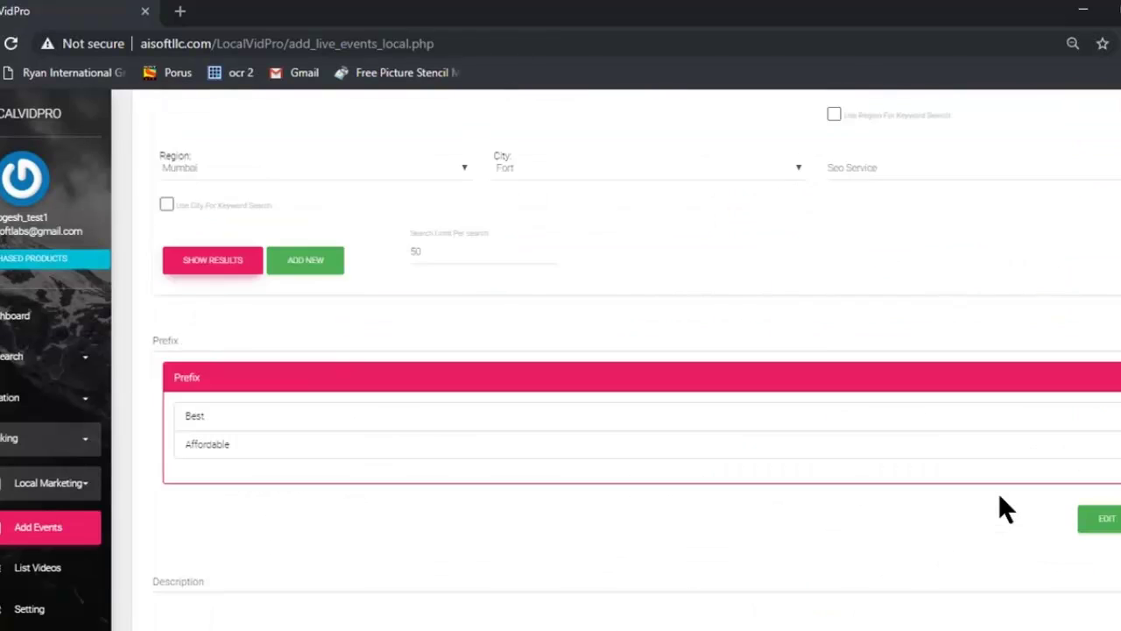
scroll(1001, 502, "down", 3)
scroll(994, 508, "down", 2)
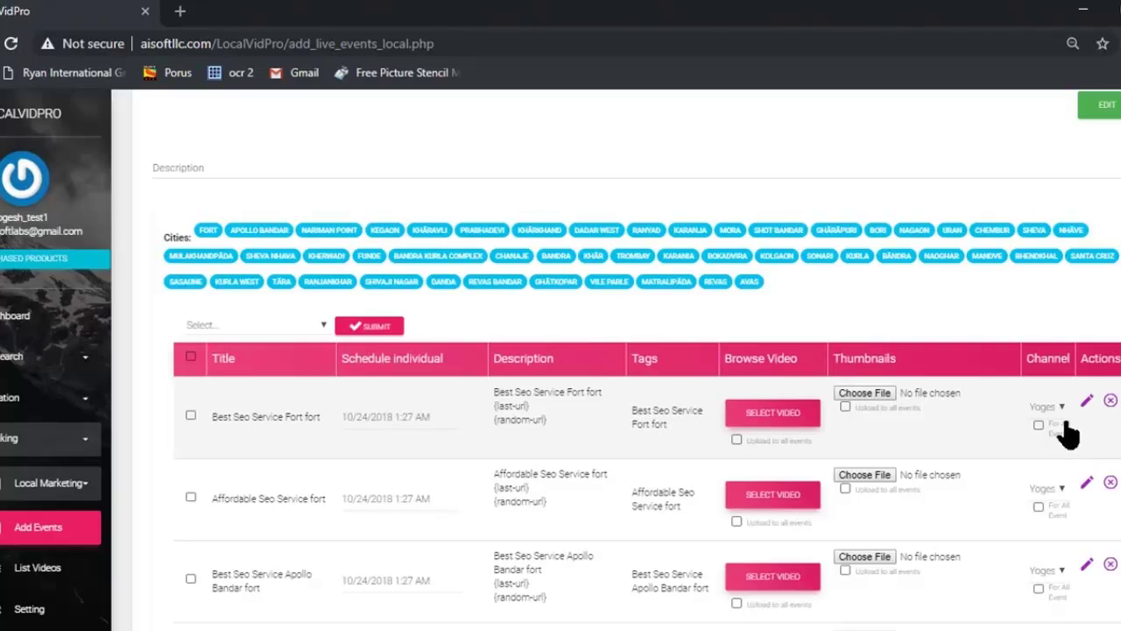
left_click(1086, 403)
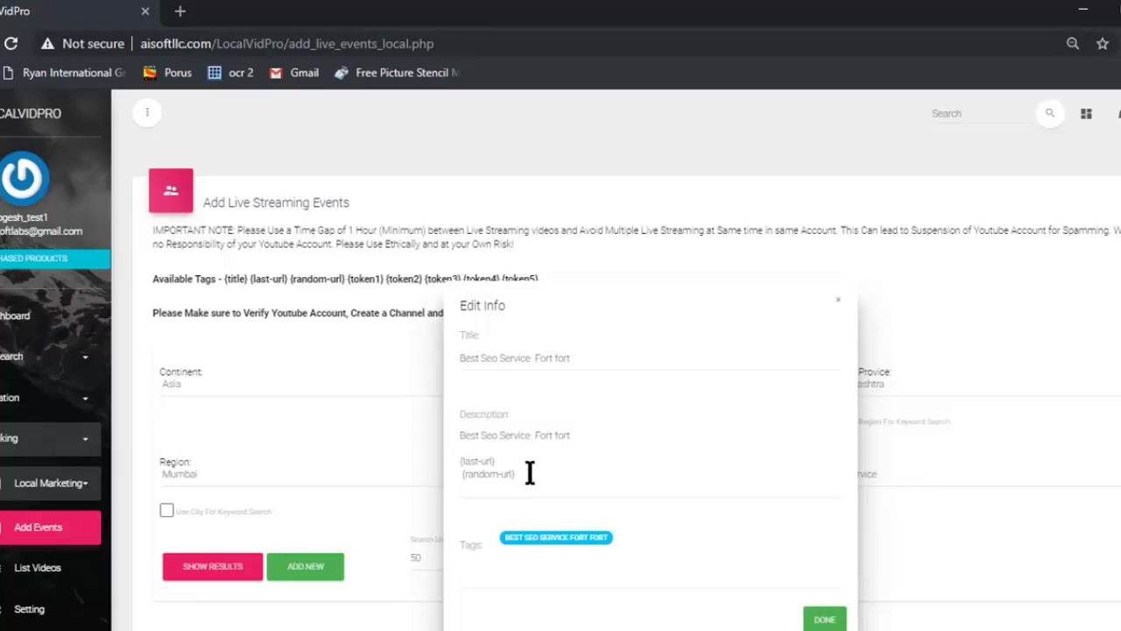
scroll(281, 525, "down", 1)
scroll(274, 524, "down", 2)
scroll(274, 525, "down", 4)
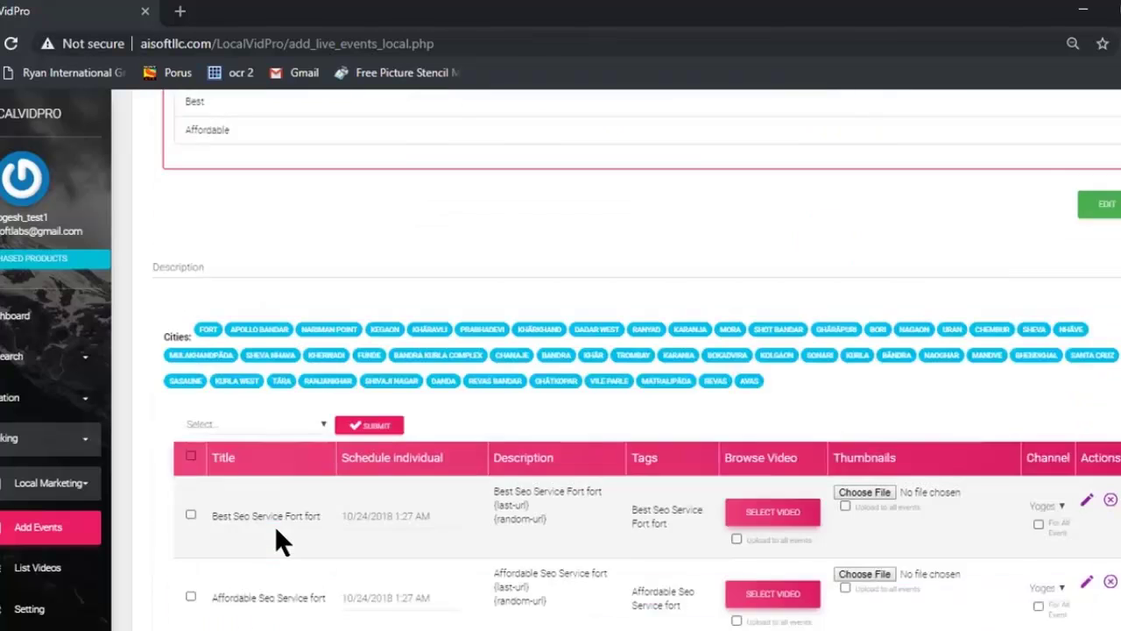
scroll(274, 525, "down", 1)
scroll(274, 525, "up", 1)
scroll(279, 531, "up", 5)
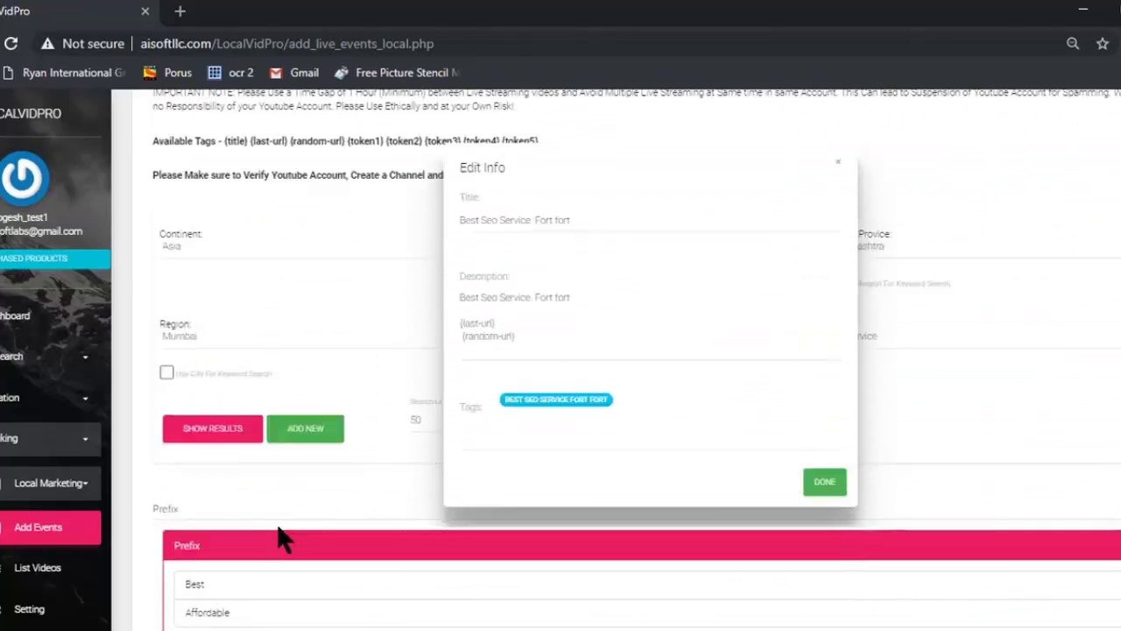
scroll(283, 536, "up", 2)
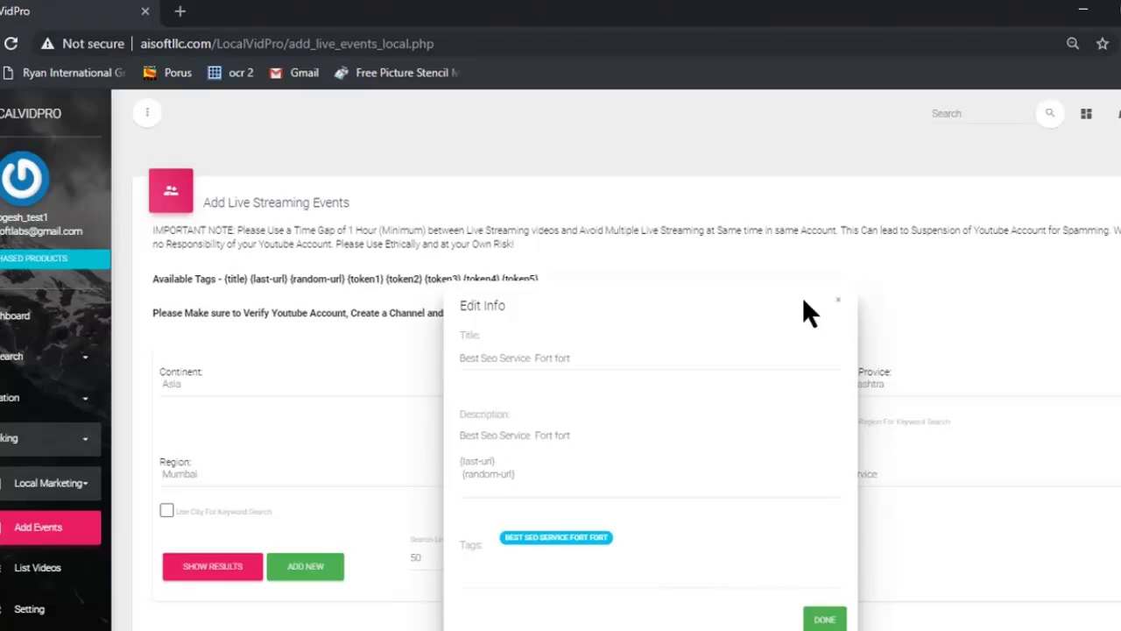
left_click(916, 447)
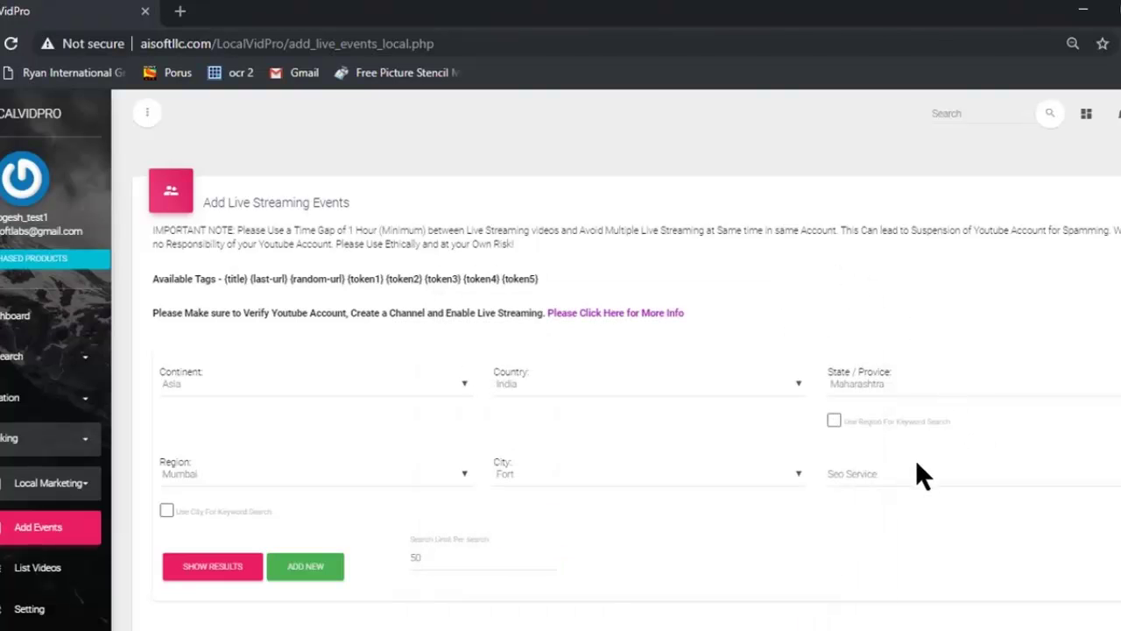
Attach the Butterfly video from the Video Gallery to the first event
scroll(744, 438, "down", 10)
scroll(701, 421, "down", 3)
scroll(698, 410, "up", 2)
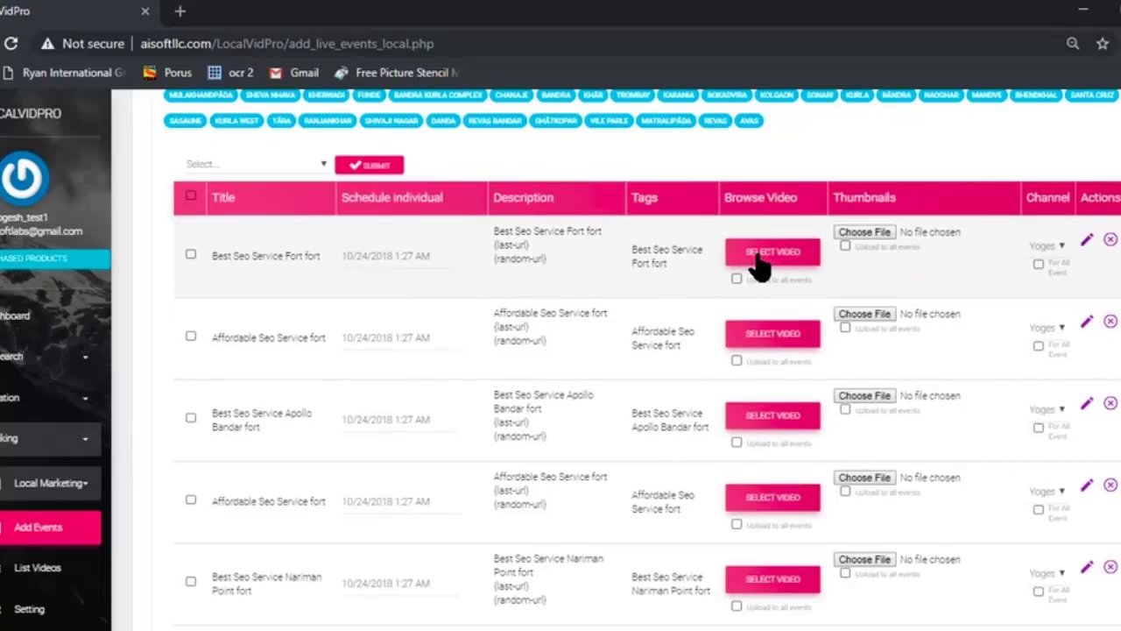
left_click(758, 256)
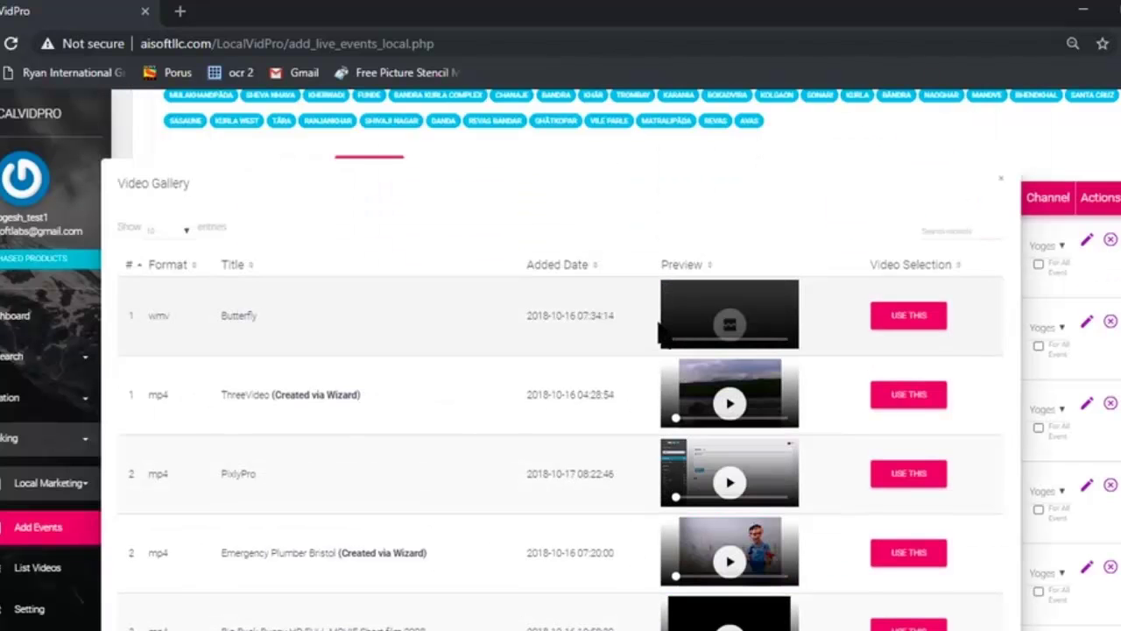
left_click(909, 318)
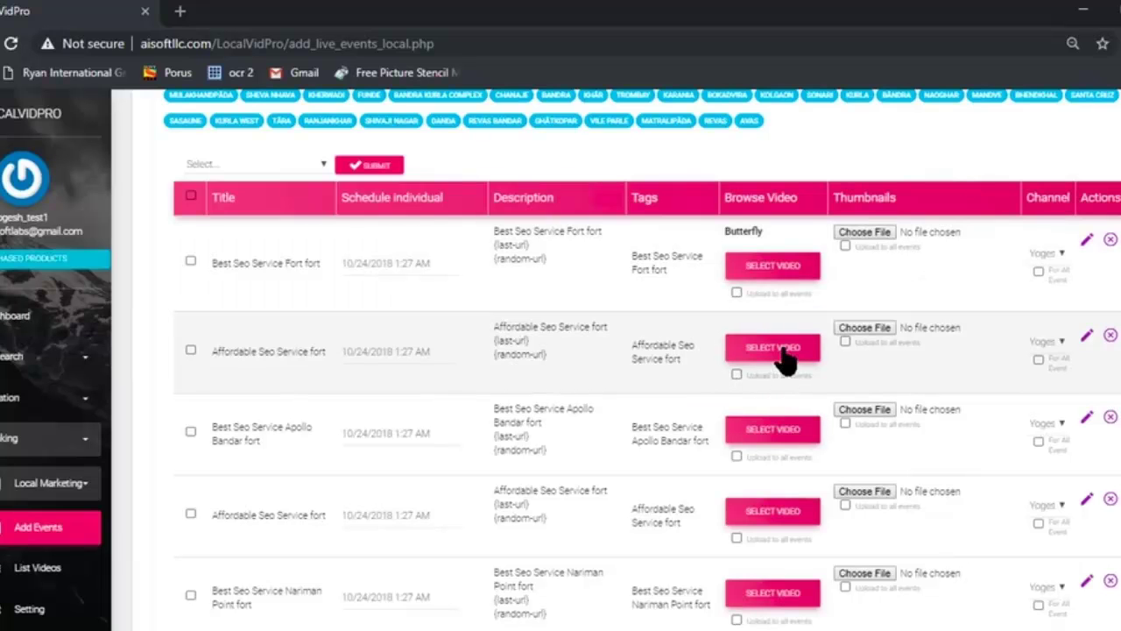
Close the Video Gallery and enable 'Upload to all events' for the Butterfly video
scroll(787, 368, "down", 2)
scroll(784, 394, "down", 2)
scroll(778, 428, "up", 5)
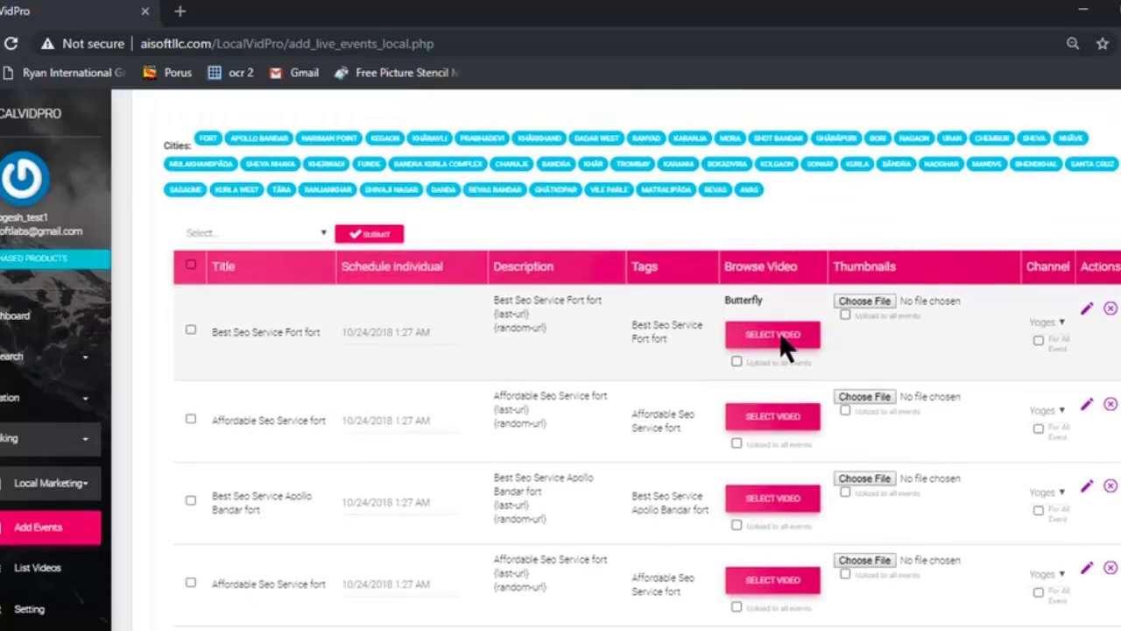
left_click(802, 413)
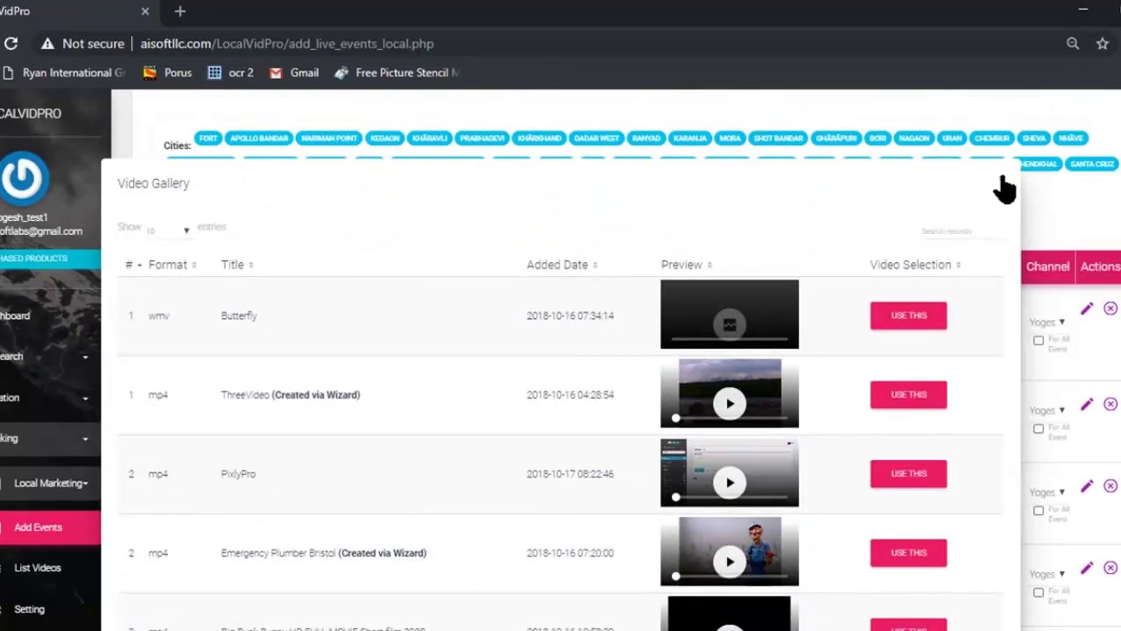
left_click(1000, 180)
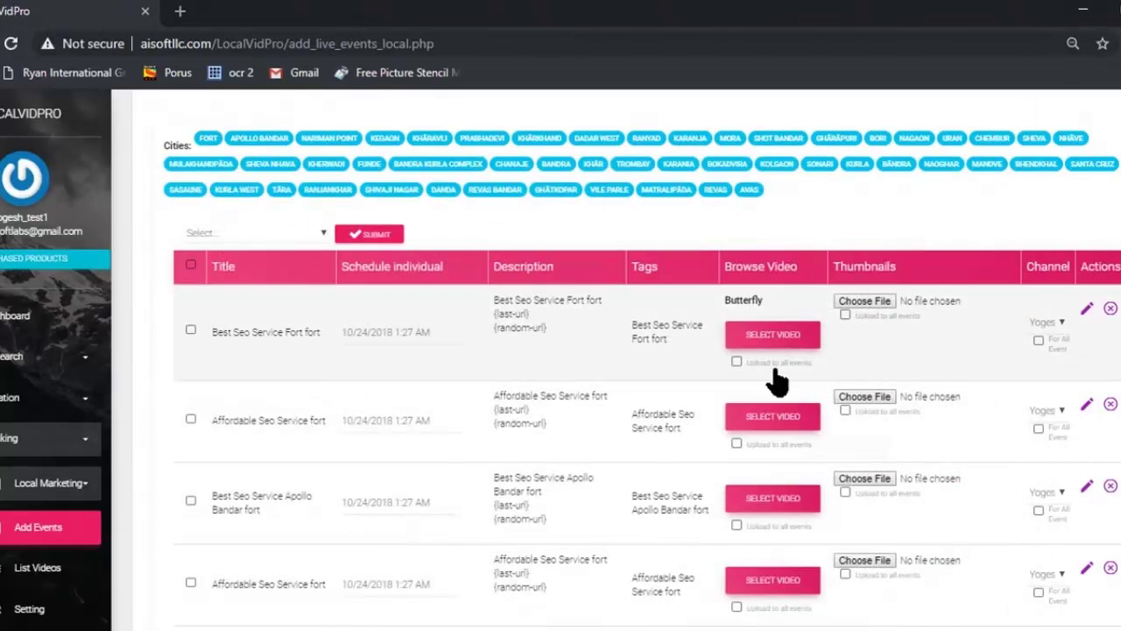
left_click(736, 362)
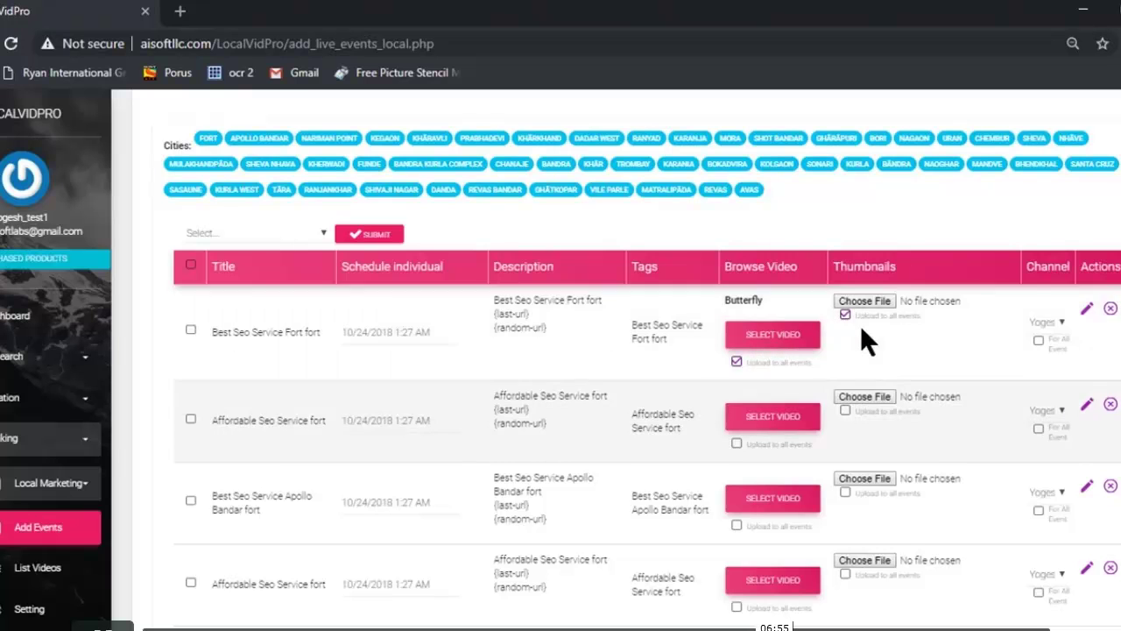
scroll(892, 526, "down", 3)
scroll(893, 520, "up", 4)
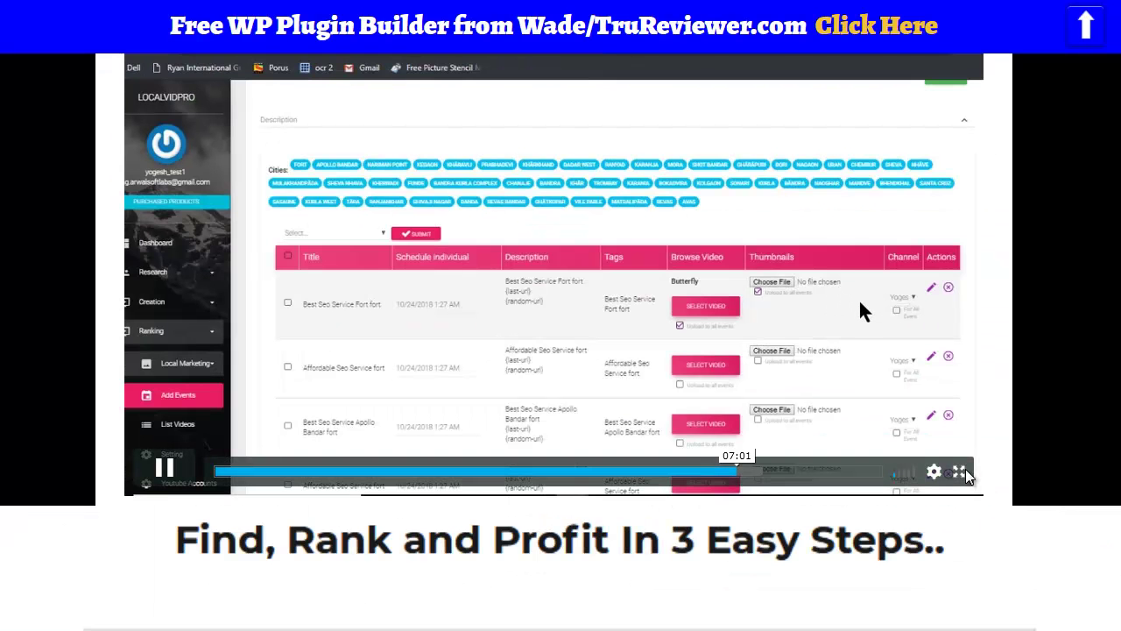
mouse_move(959, 474)
left_click(957, 473)
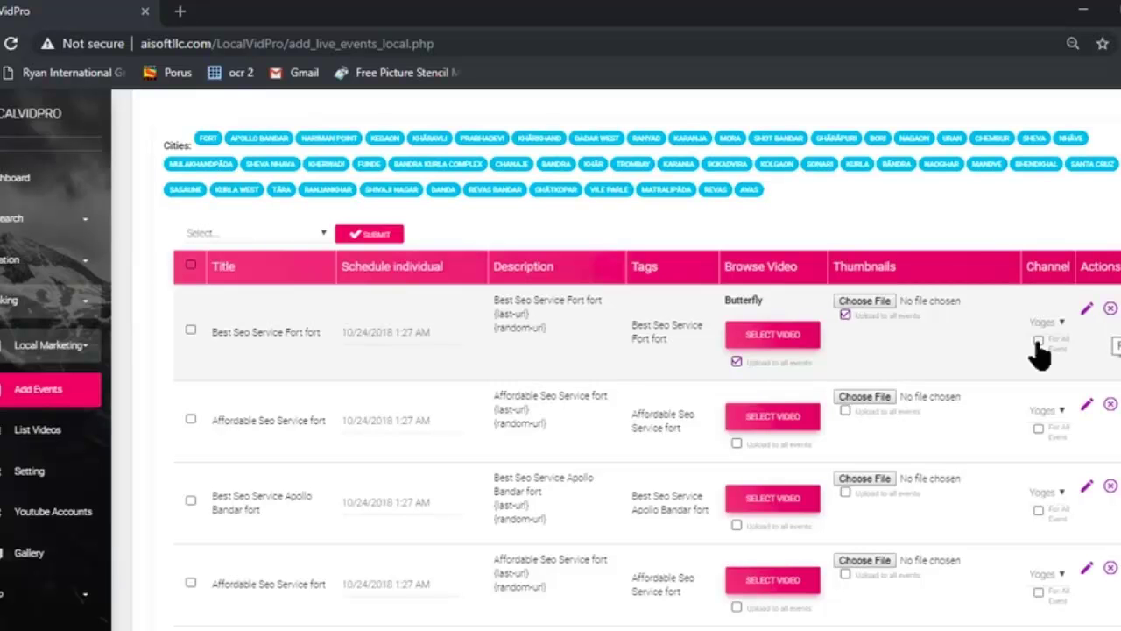
Choose 'Schedule at random time interval' with minimum 5 and maximum 120
scroll(827, 387, "down", 2)
scroll(827, 386, "down", 6)
scroll(827, 386, "down", 5)
scroll(827, 387, "down", 5)
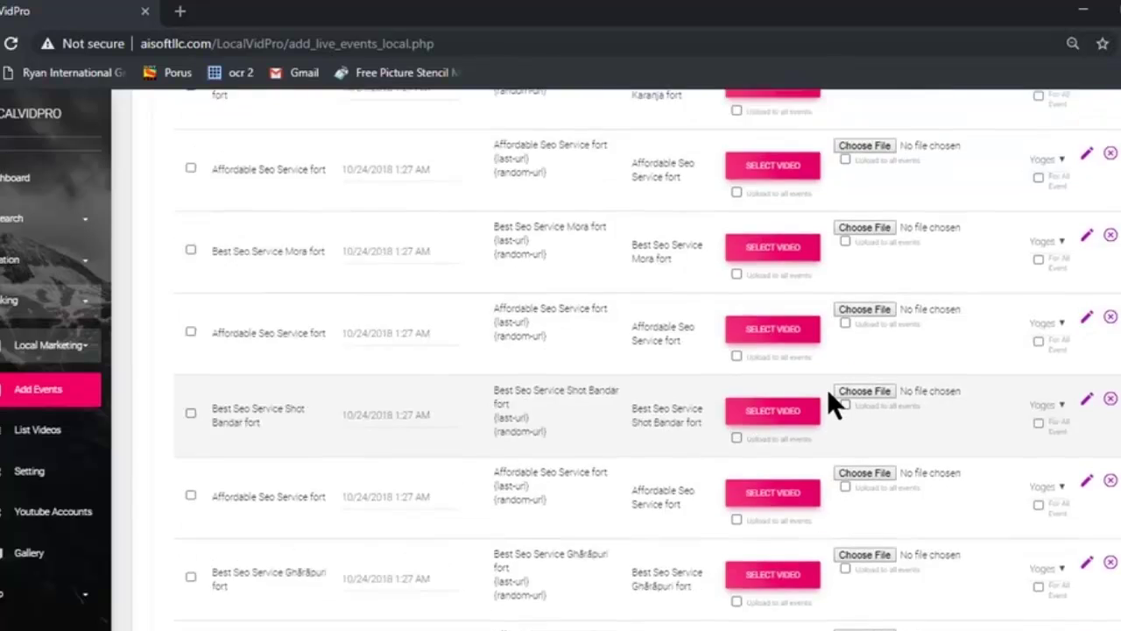
scroll(827, 388, "down", 5)
scroll(827, 388, "down", 5)
scroll(827, 388, "down", 1)
scroll(828, 393, "down", 5)
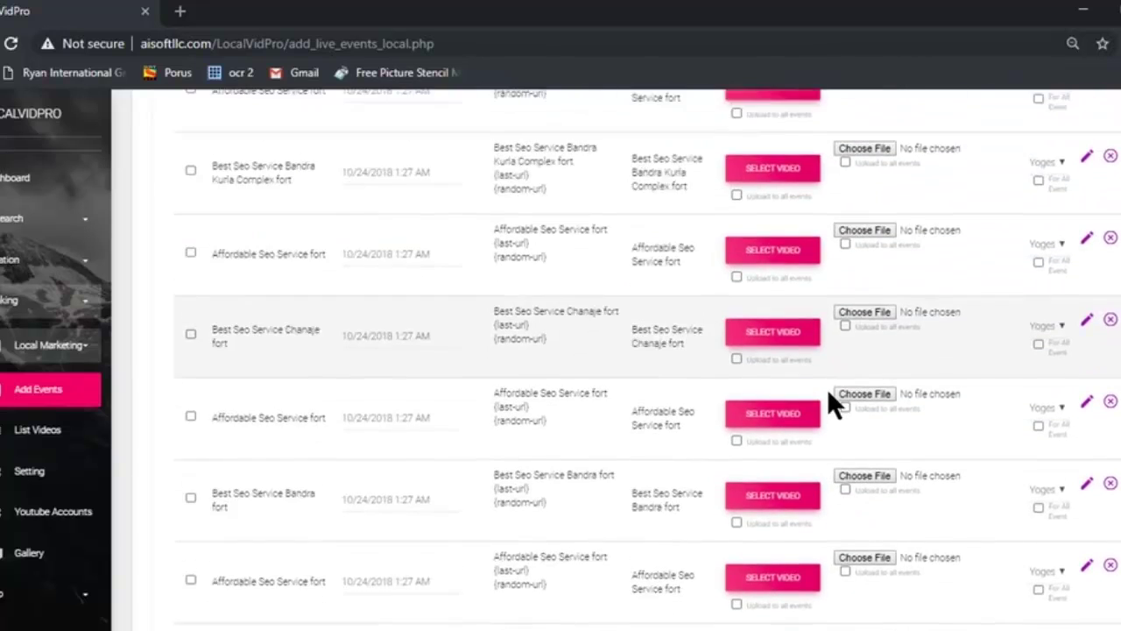
scroll(829, 393, "down", 5)
scroll(829, 393, "down", 5)
scroll(829, 392, "down", 5)
scroll(827, 388, "down", 5)
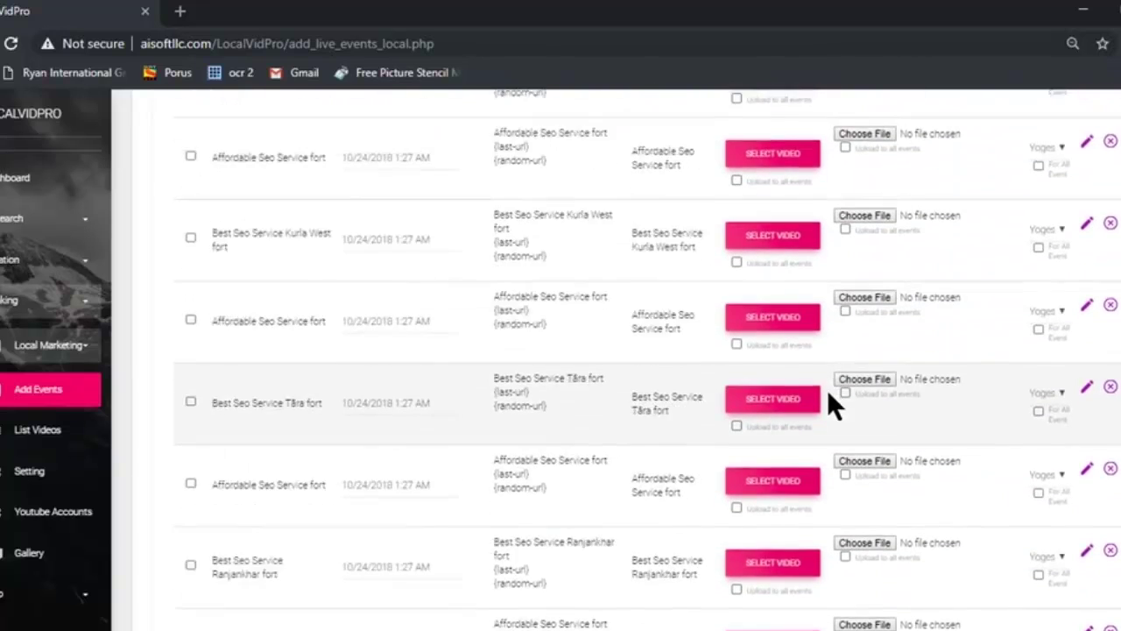
scroll(827, 389, "down", 5)
scroll(827, 389, "down", 5)
scroll(828, 389, "down", 5)
scroll(829, 396, "down", 3)
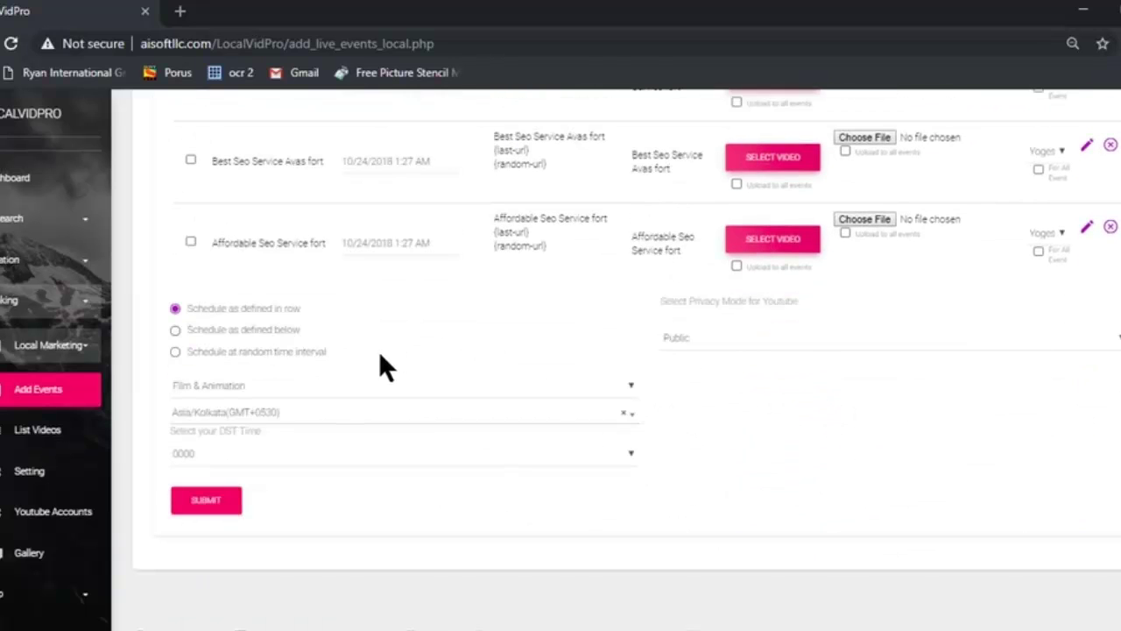
left_click(176, 352)
mouse_move(280, 395)
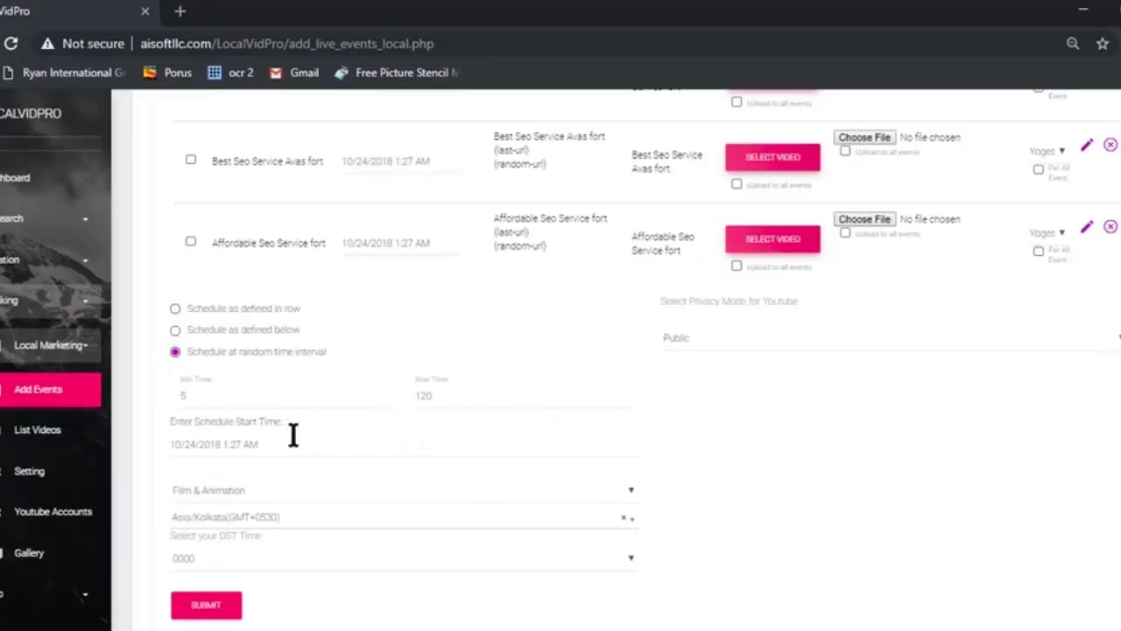
scroll(188, 464, "down", 1)
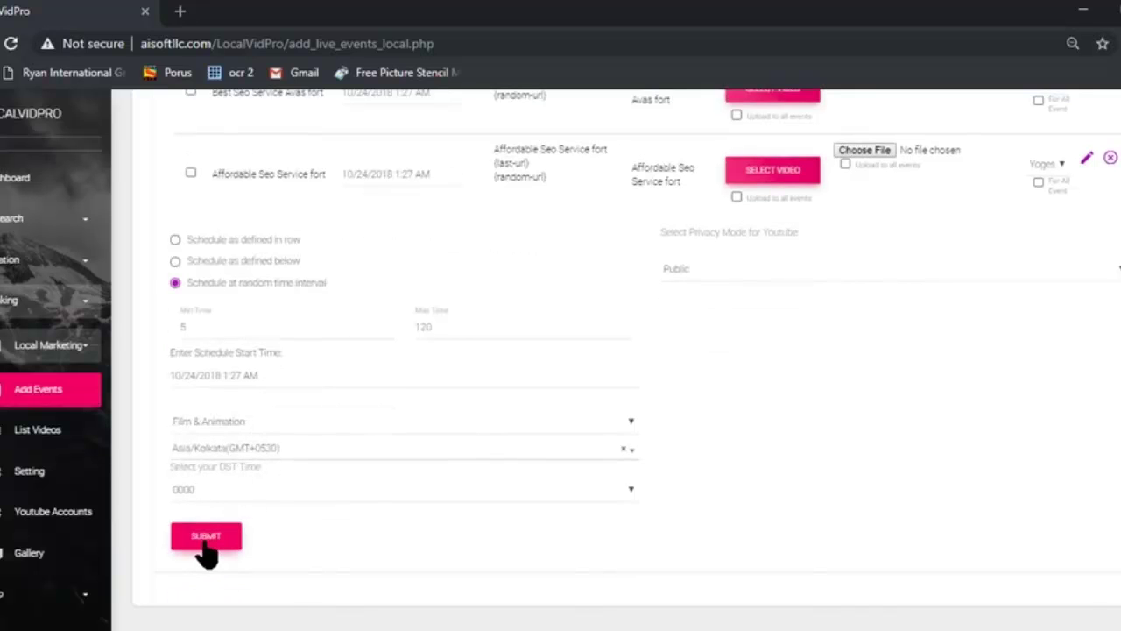
scroll(300, 539, "up", 1)
scroll(299, 539, "up", 4)
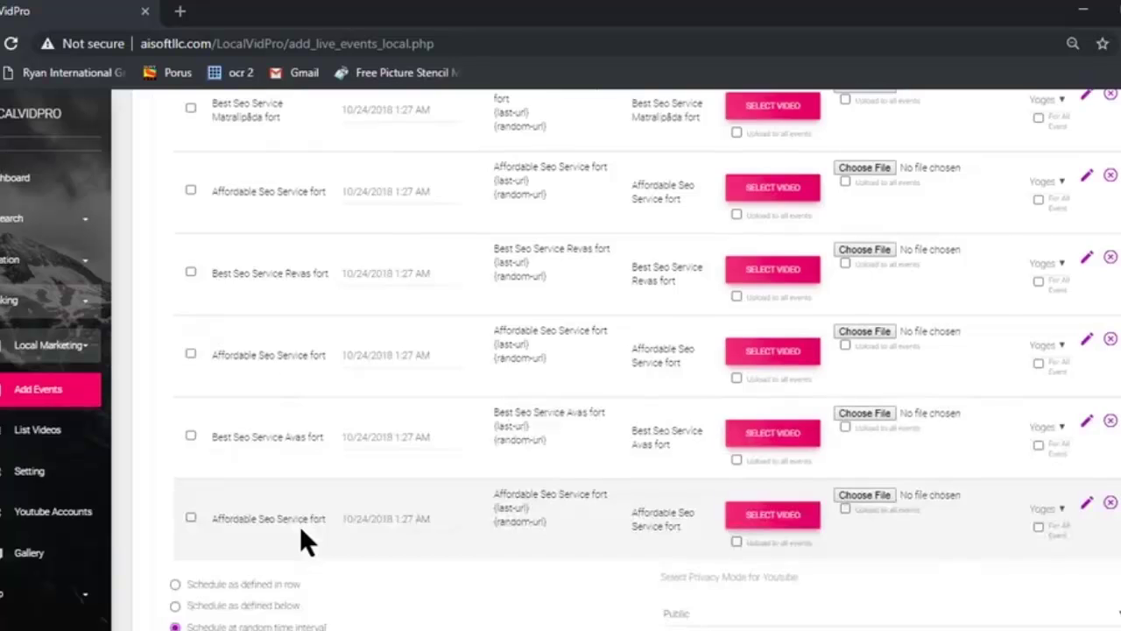
scroll(300, 539, "up", 3)
scroll(299, 539, "up", 3)
scroll(300, 539, "up", 4)
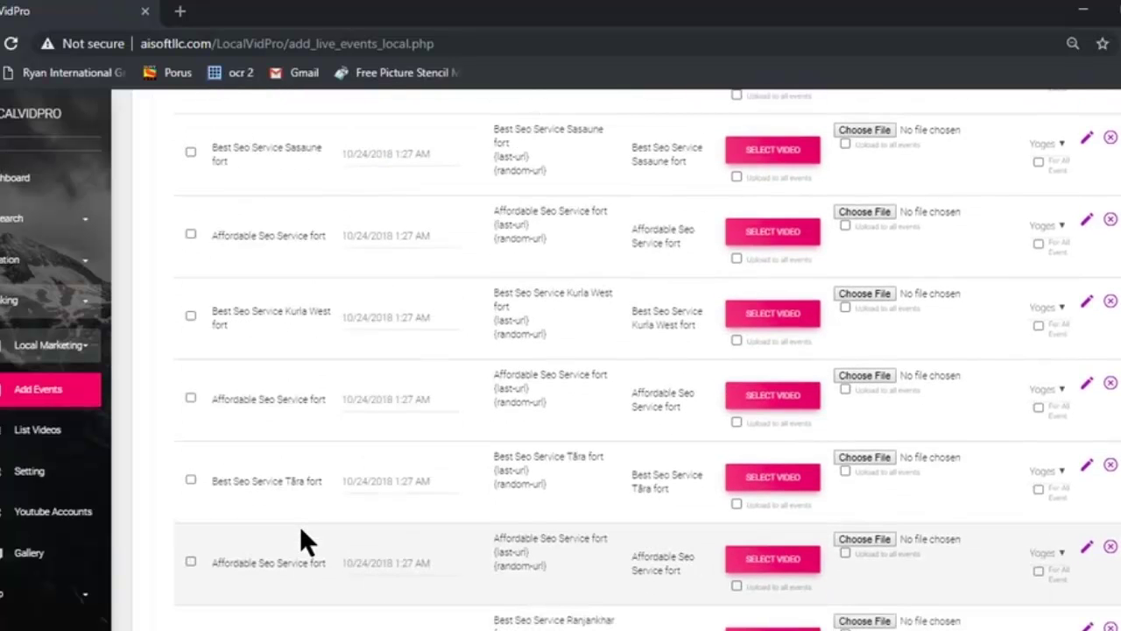
scroll(300, 526, "up", 4)
scroll(300, 526, "up", 4)
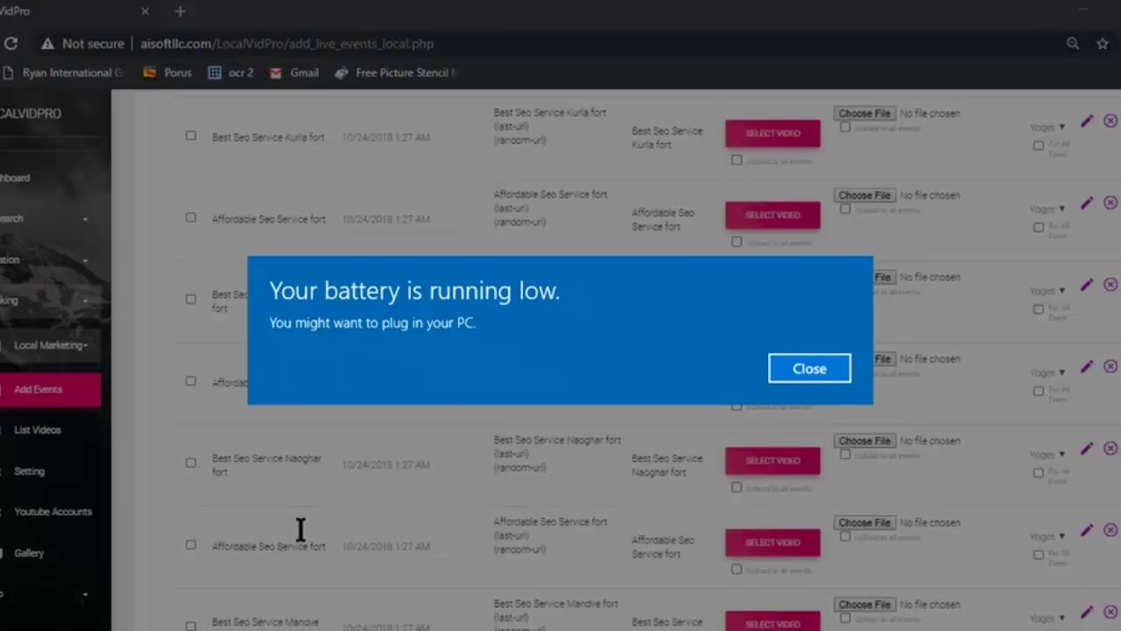
key("Return")
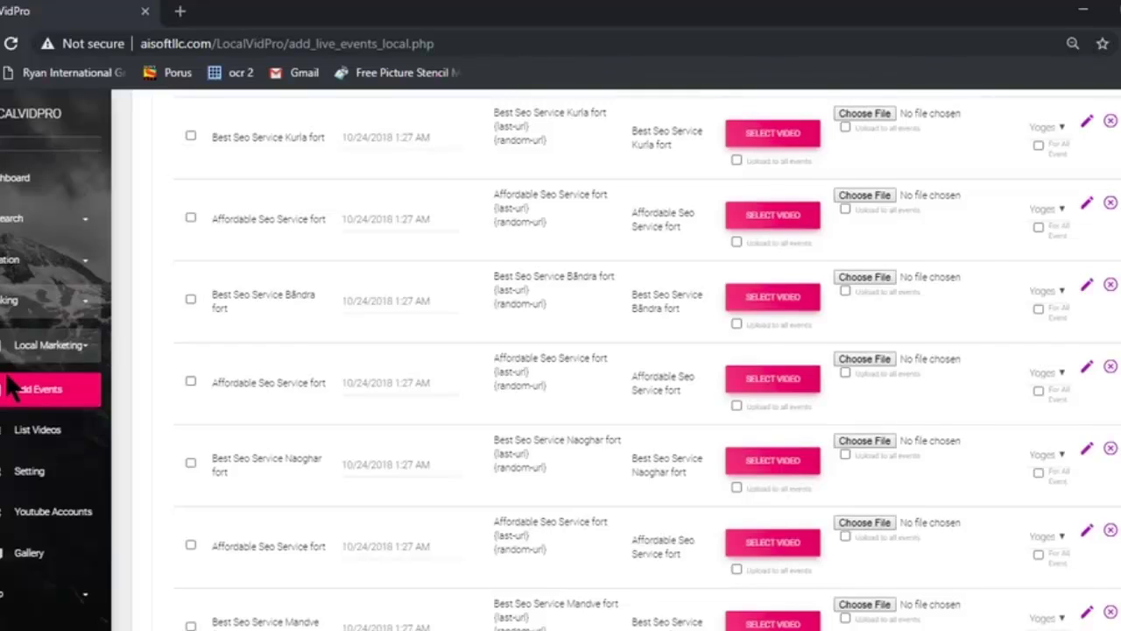
scroll(175, 429, "up", 5)
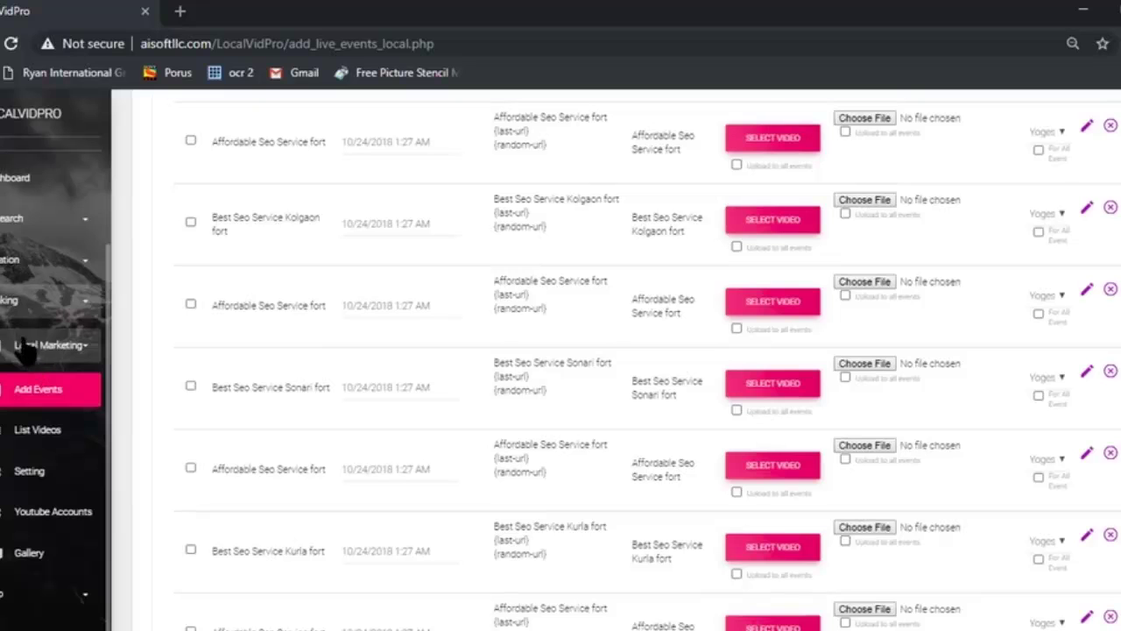
Run a Research > Lead Search for the keyword 'Seo Service In Mumbai'
left_click(13, 223)
left_click(37, 261)
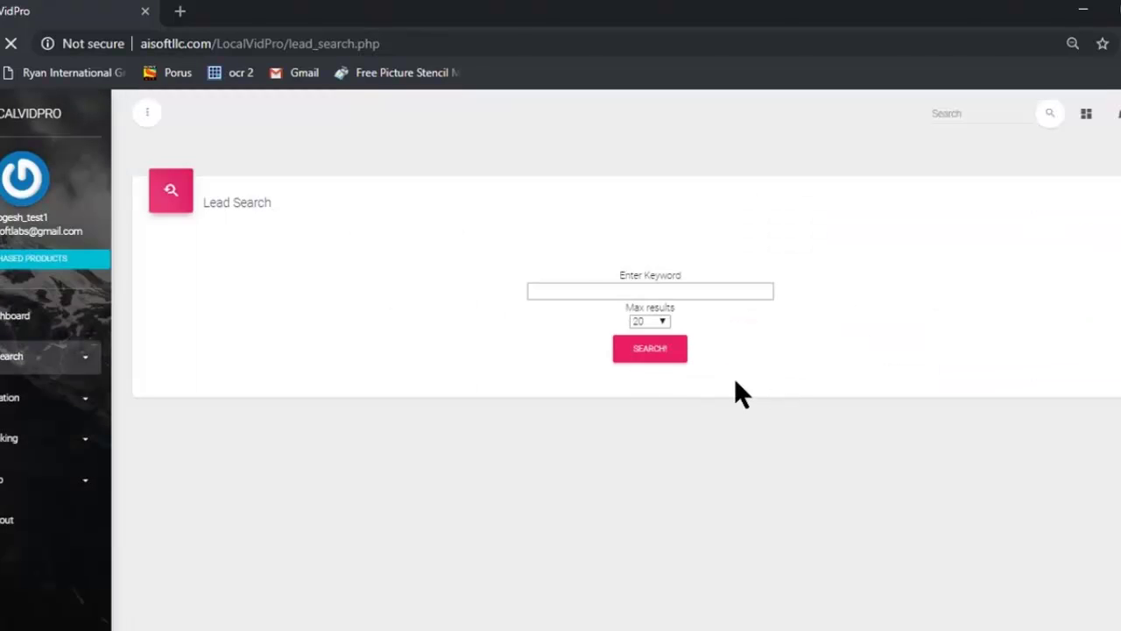
left_click(649, 291)
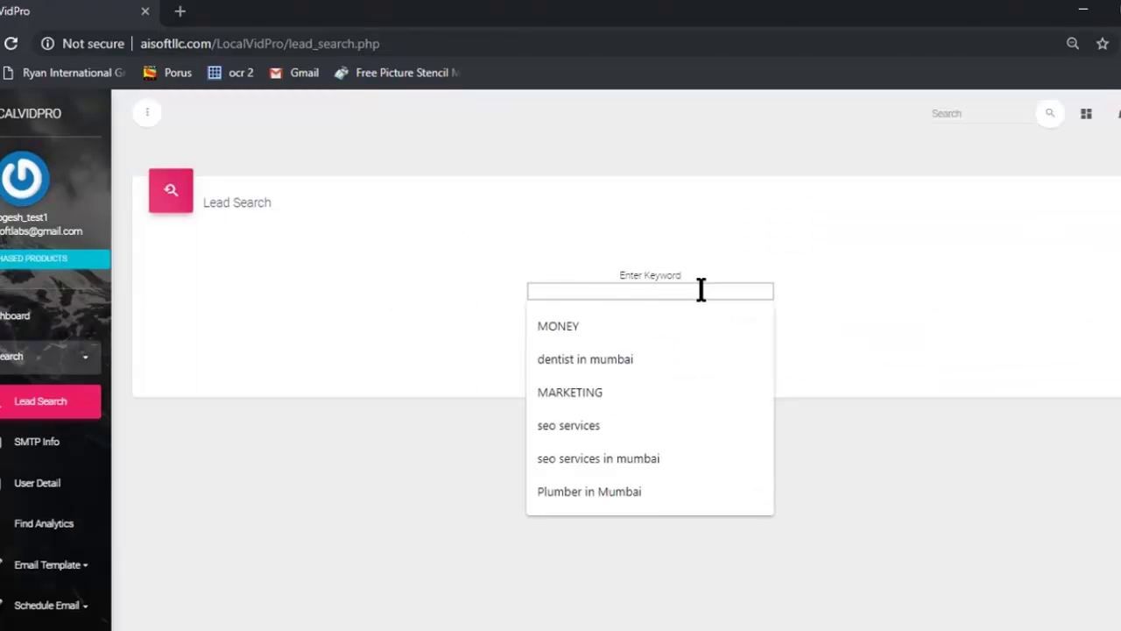
type("Seo Service In Mumbai")
left_click(661, 351)
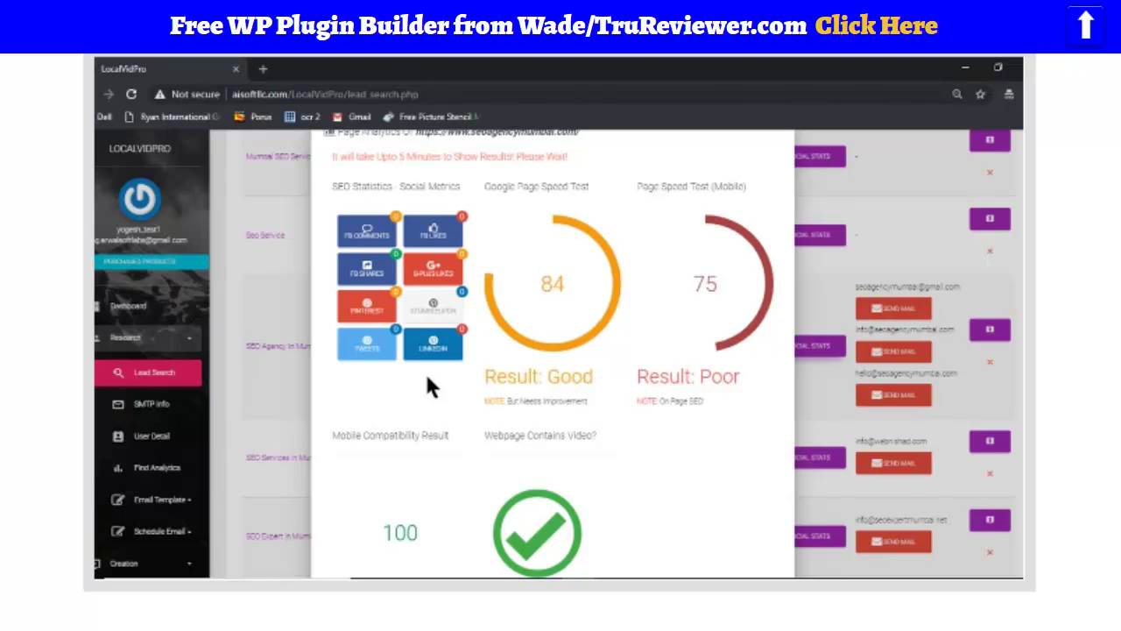
Scroll the bonus page past Bonus #9 to the 'GET ALL 52+ BONUSES' banner
scroll(561, 351, "down", 5)
scroll(561, 350, "down", 5)
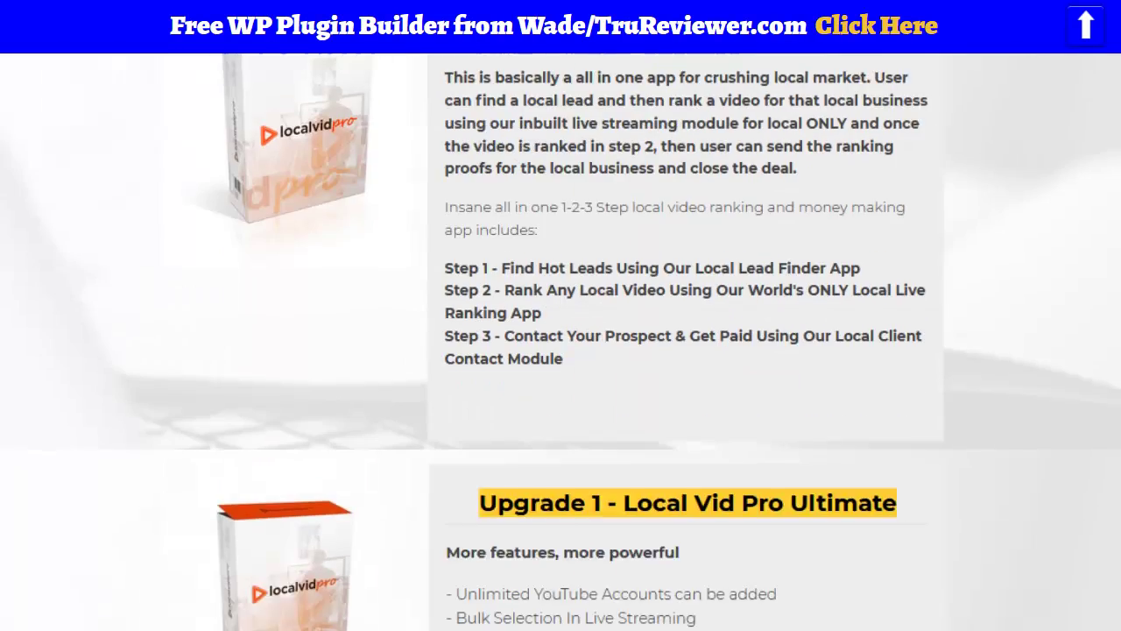
scroll(561, 351, "down", 5)
scroll(561, 351, "down", 5)
scroll(561, 351, "down", 10)
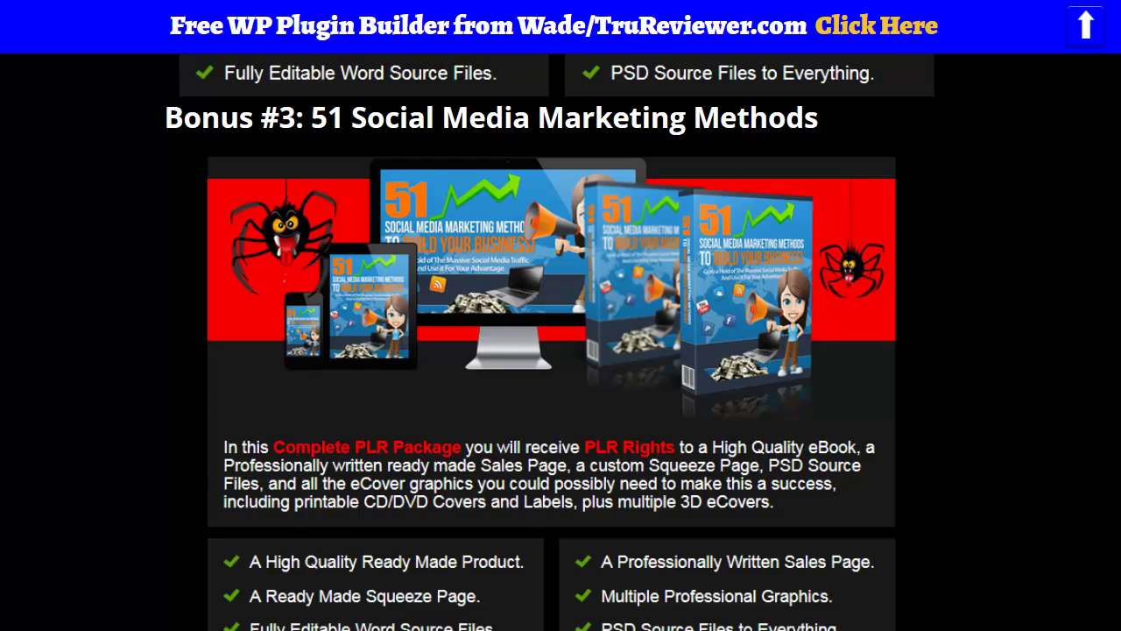
scroll(561, 351, "down", 4)
scroll(560, 350, "down", 2)
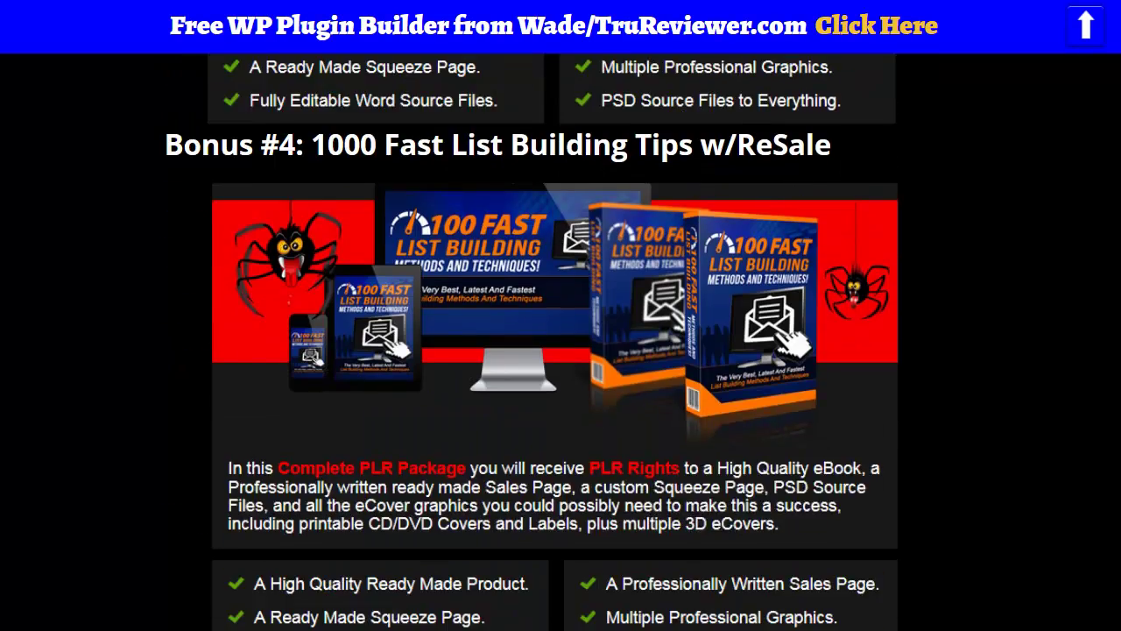
scroll(561, 350, "down", 8)
scroll(561, 351, "down", 9)
scroll(560, 351, "down", 7)
scroll(561, 350, "down", 1)
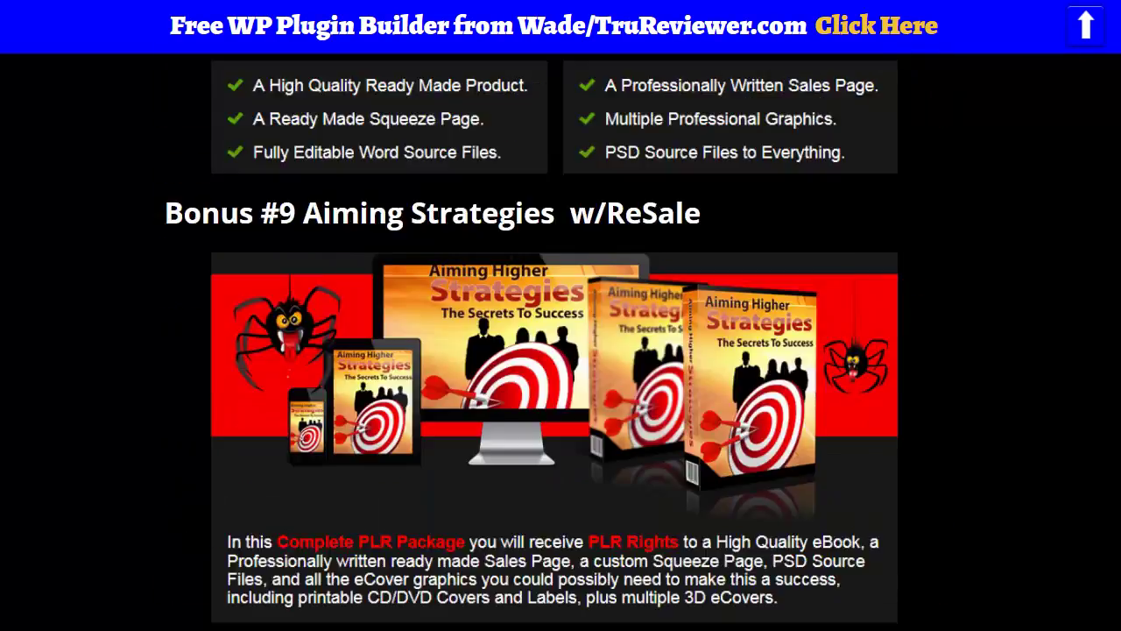
scroll(561, 351, "down", 4)
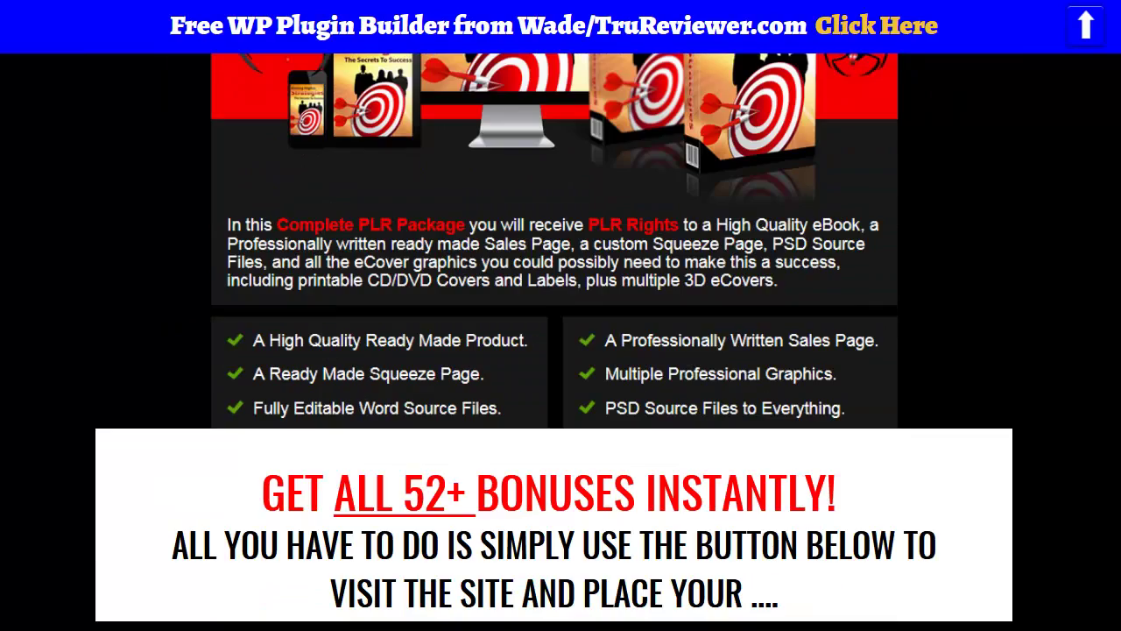